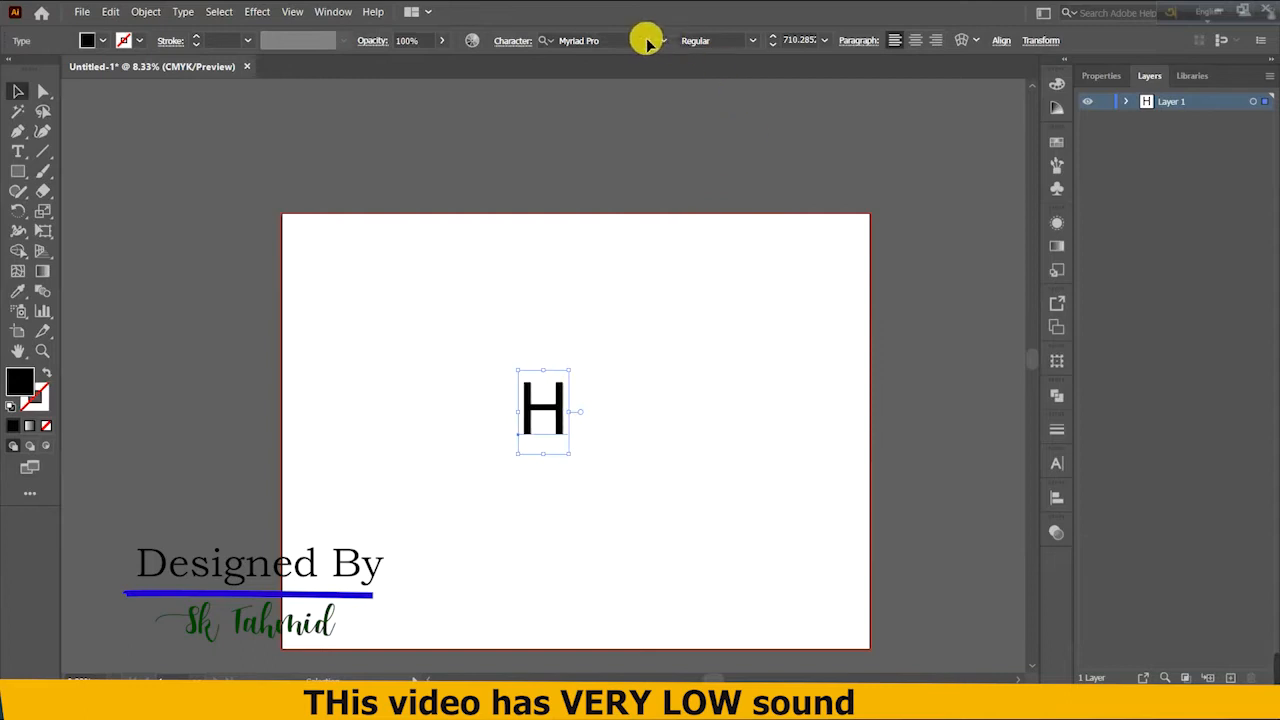
# Set the letter H's font to Acumin Variable Concept Wide Bold and place it in the middle of the artboard
pyautogui.click(647, 42)
pyautogui.write('Bold')
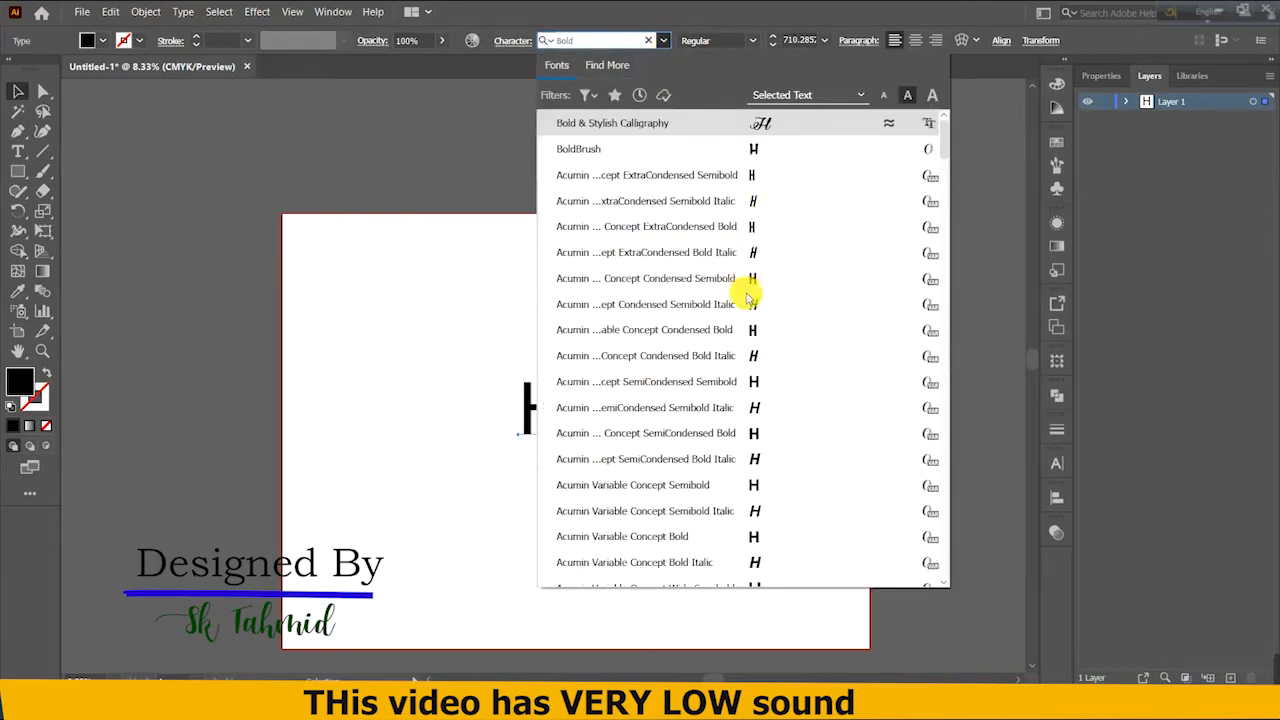
pyautogui.scroll(-5, 780, 320)
pyautogui.click(758, 252)
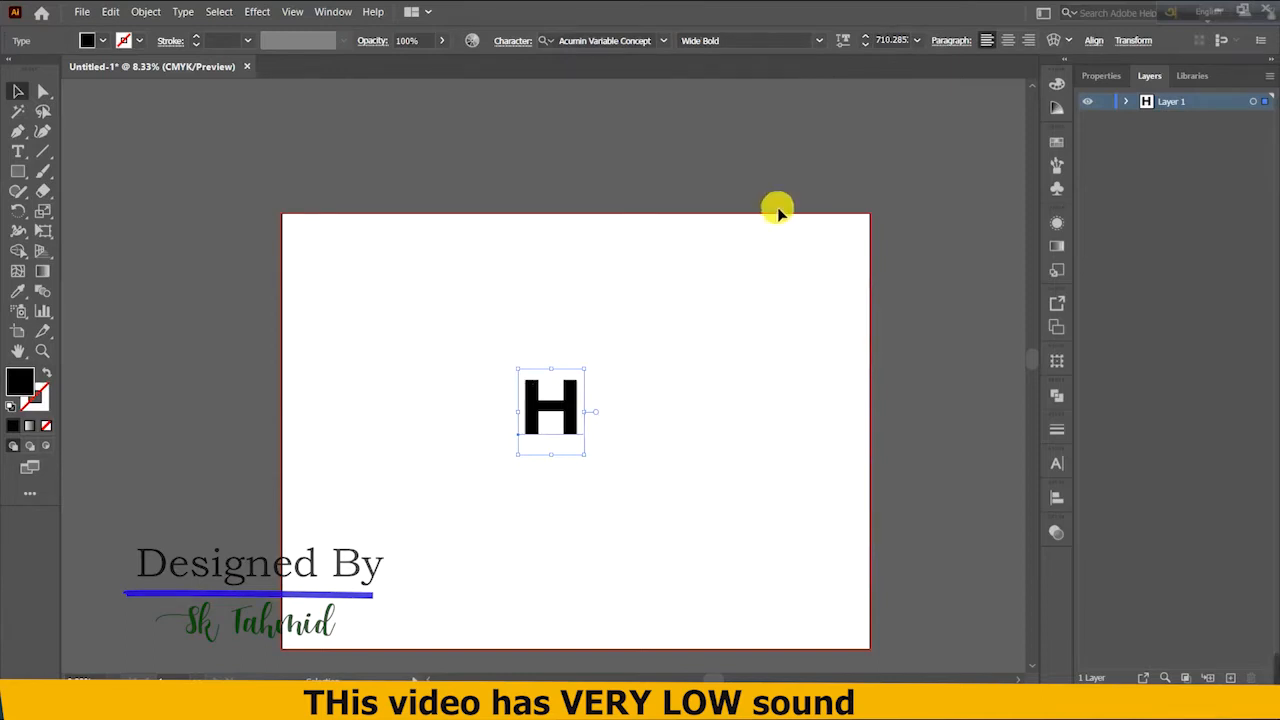
pyautogui.moveTo(591, 372)
pyautogui.mouseDown()
pyautogui.moveTo(709, 229)
pyautogui.moveTo(597, 391)
pyautogui.mouseUp()
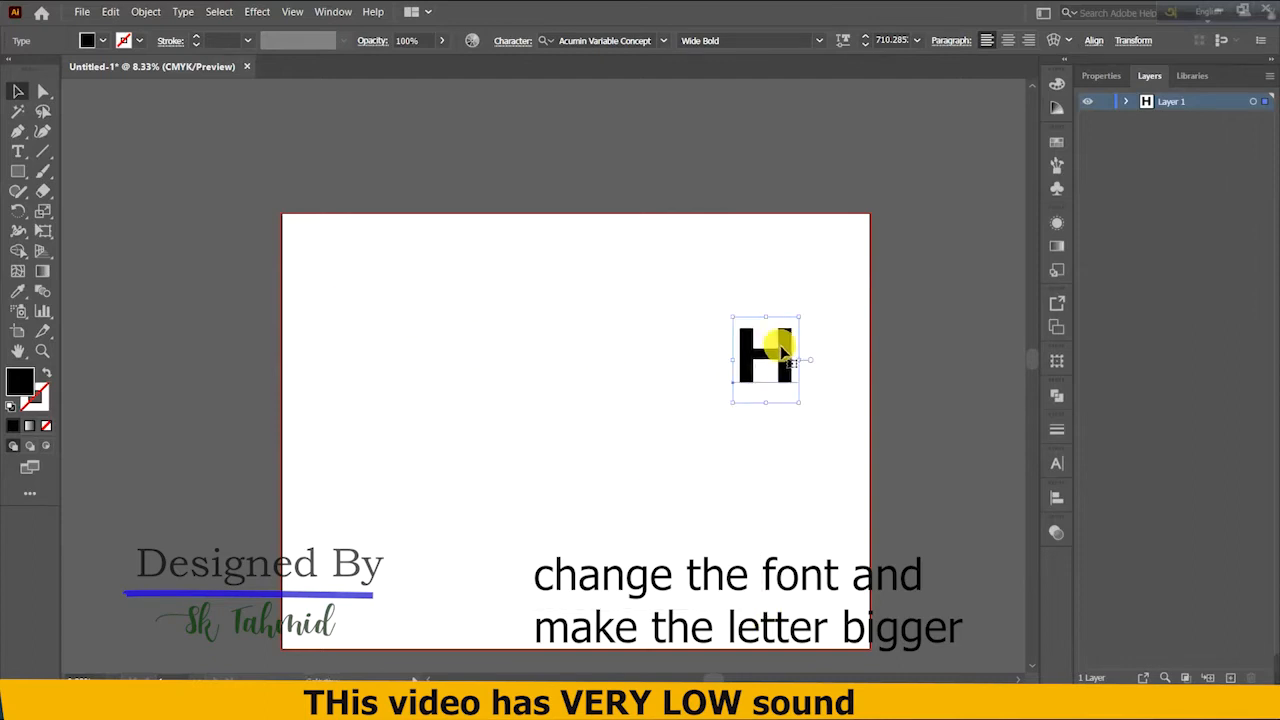
pyautogui.moveTo(784, 351); pyautogui.dragTo(573, 373)
# Expand the text letter H into editable vector shapes
pyautogui.click(145, 11)
pyautogui.click(178, 190)
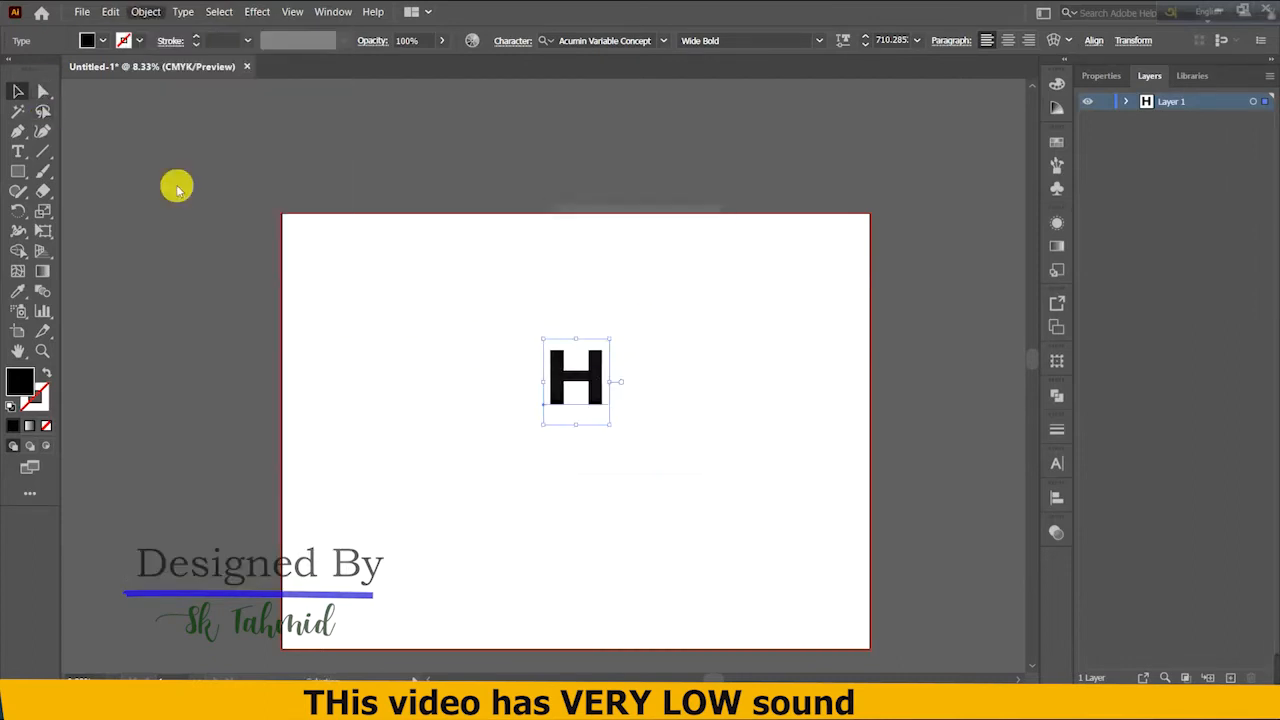
pyautogui.click(605, 443)
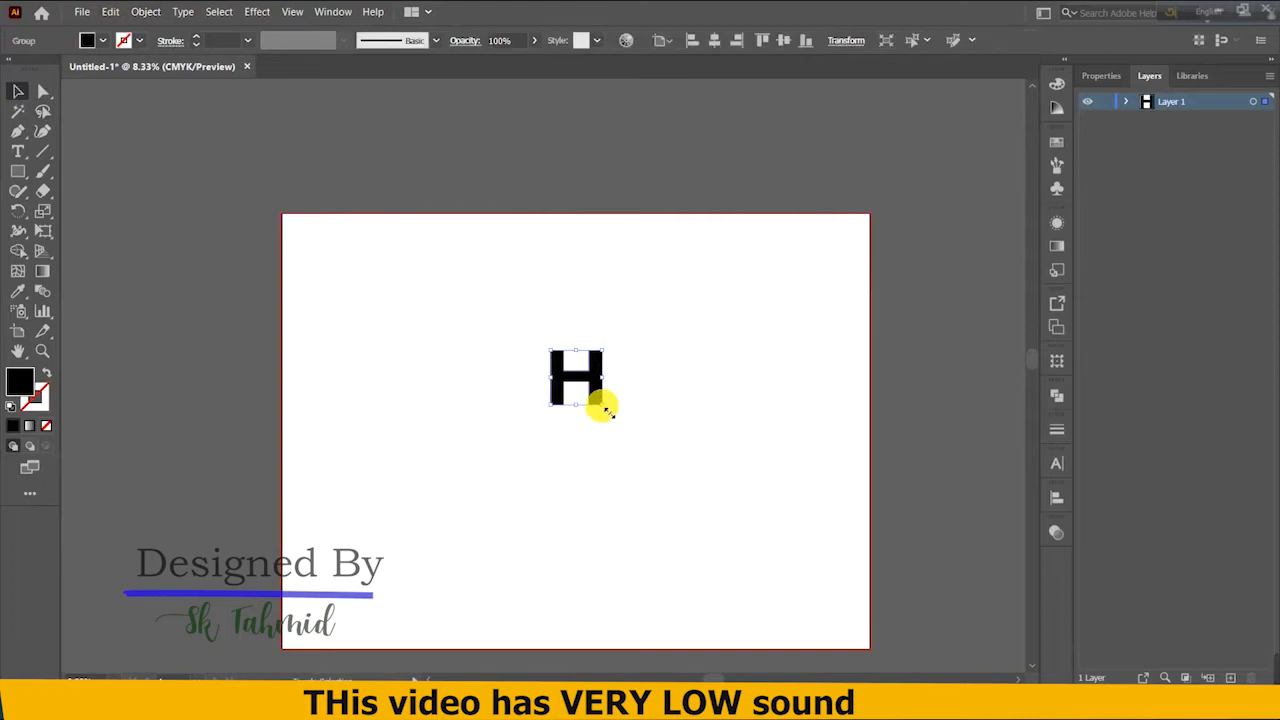
# Enlarge the expanded H proportionally to about a third of the artboard's height or more and position it near the artboard's center
pyautogui.moveTo(606, 410); pyautogui.dragTo(686, 491)
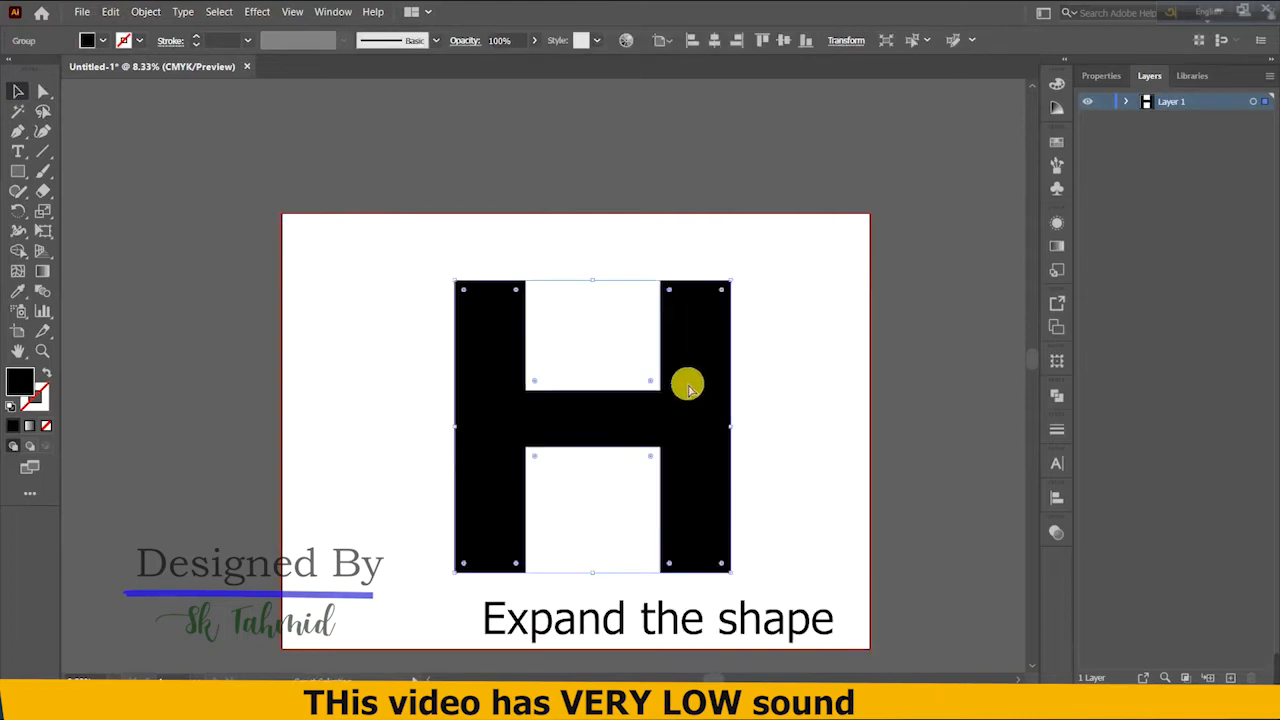
pyautogui.scroll(1, 688, 388)
pyautogui.hotkey('ctrl', '-')
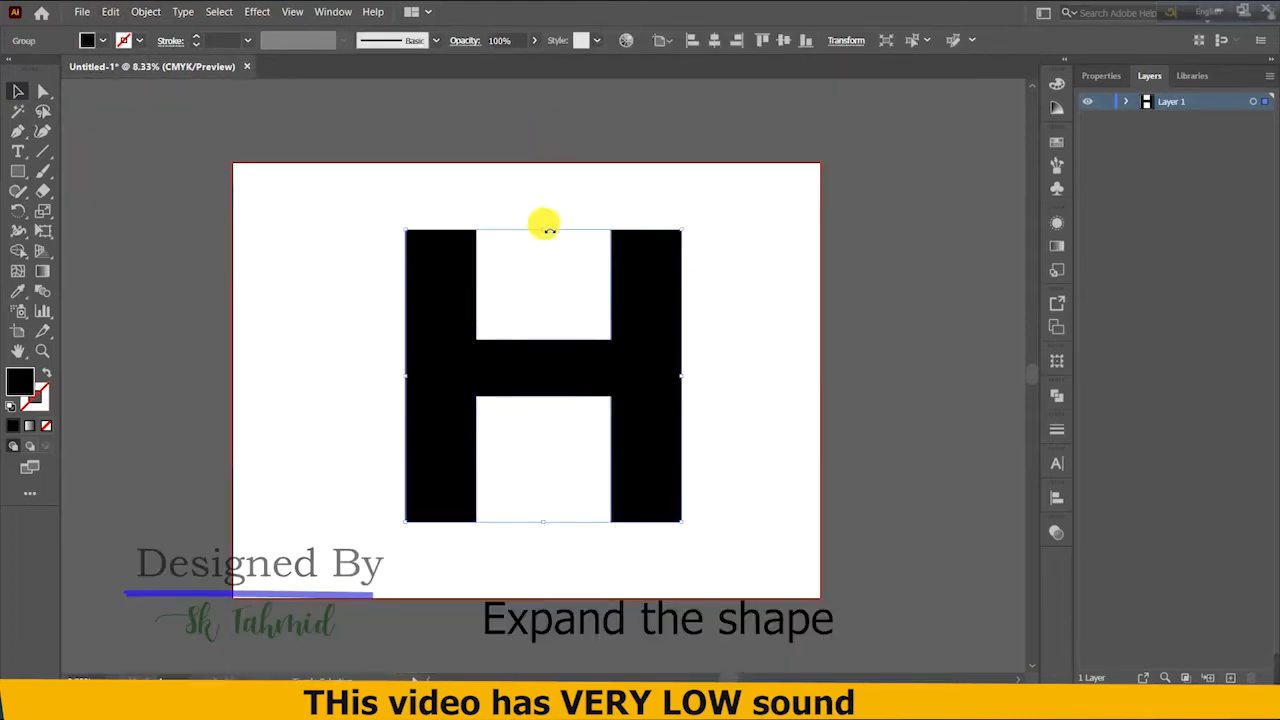
pyautogui.moveTo(549, 231); pyautogui.dragTo(565, 344)
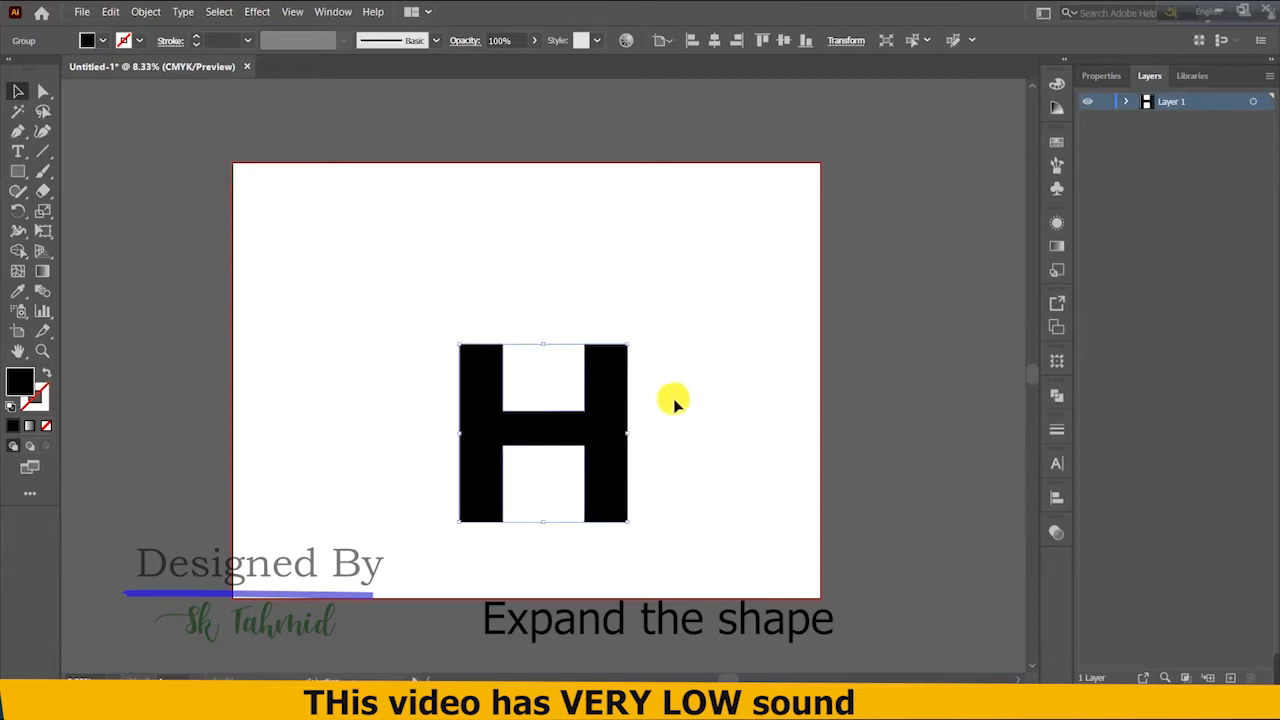
pyautogui.moveTo(589, 418); pyautogui.dragTo(583, 336)
pyautogui.click(675, 312)
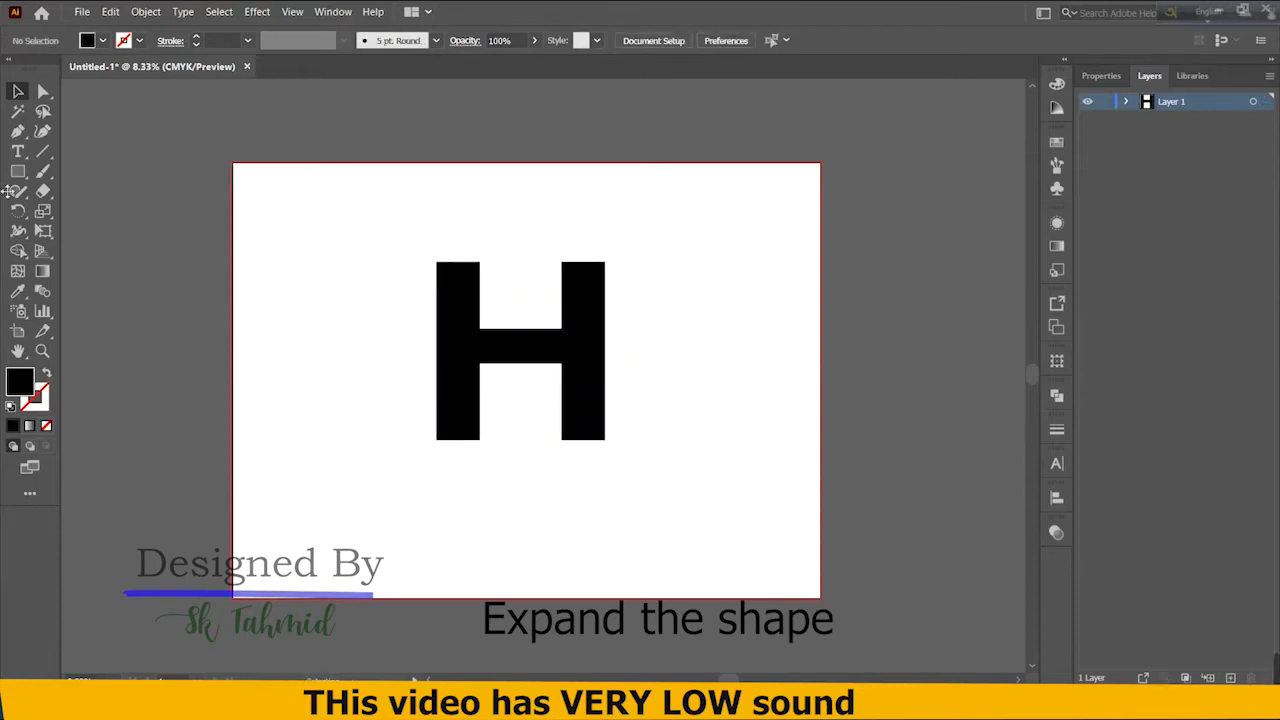
# Draw a straight diagonal line across the H, from just outside its upper-left corner to just beyond its lower-right corner
pyautogui.moveTo(430, 258); pyautogui.dragTo(620, 455)
pyautogui.click(17, 91)
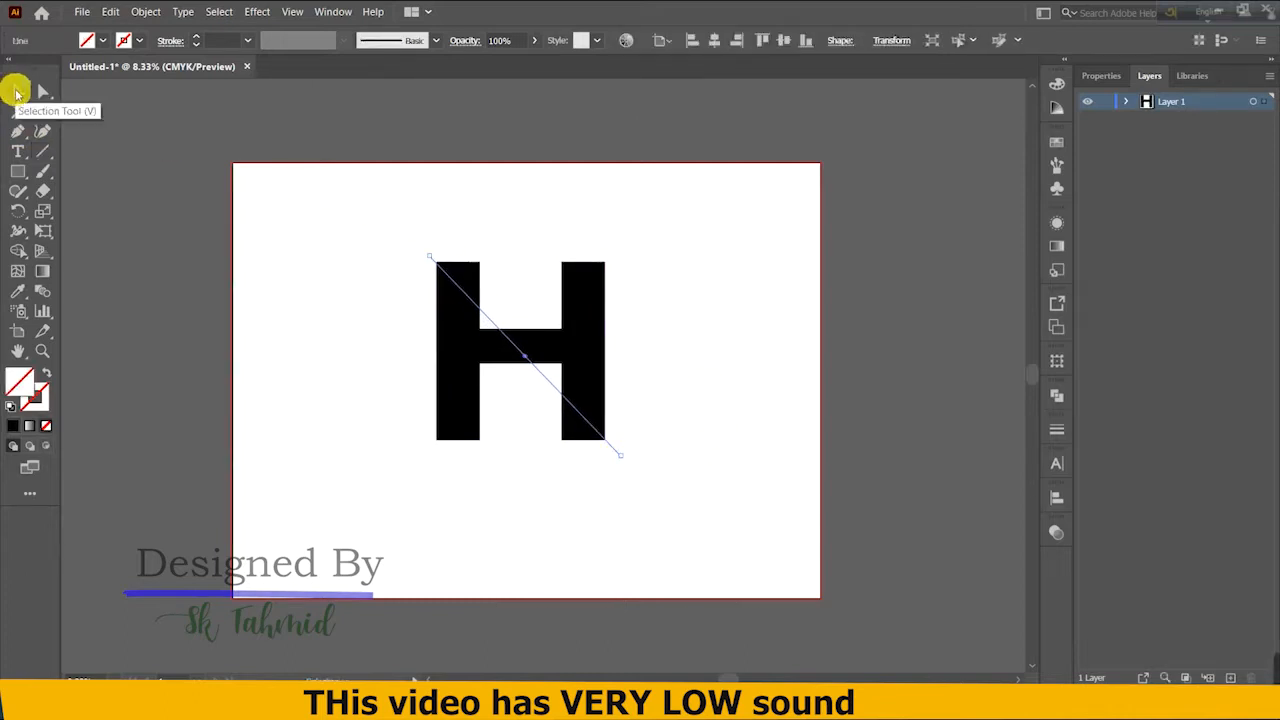
pyautogui.scroll(2, 420, 334)
pyautogui.click(420, 337)
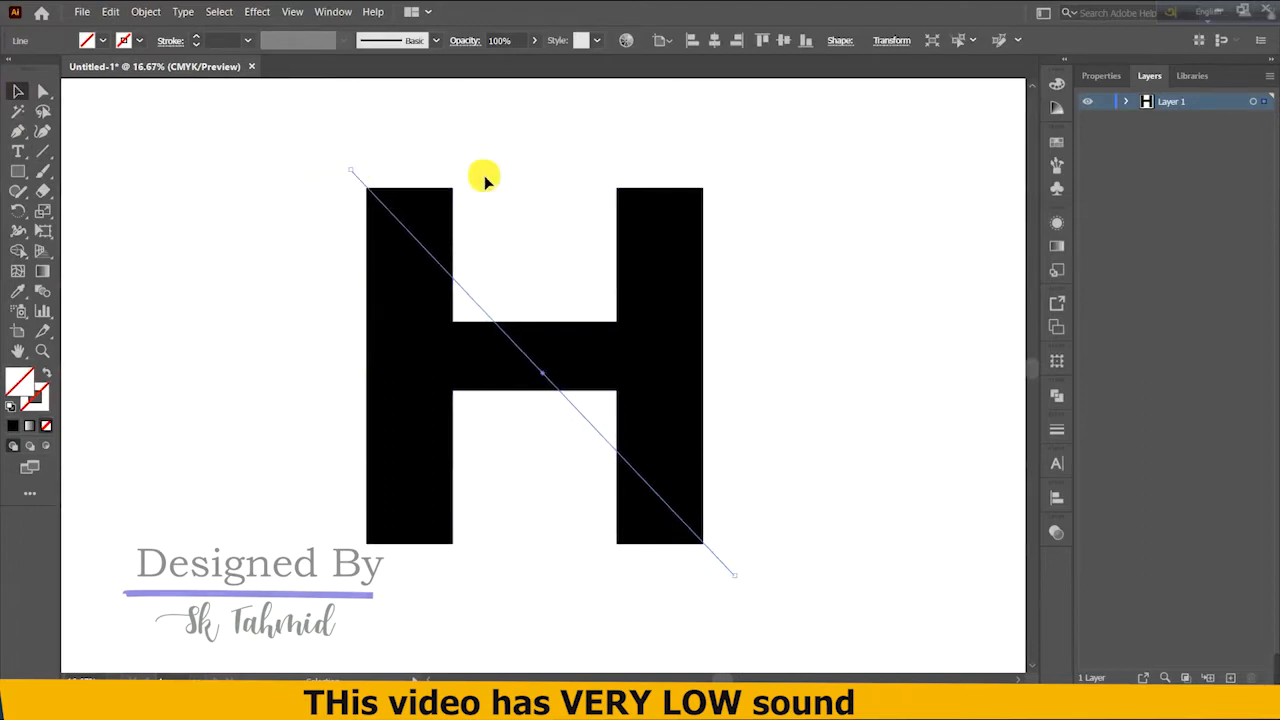
pyautogui.press('Delete')
pyautogui.click(367, 189)
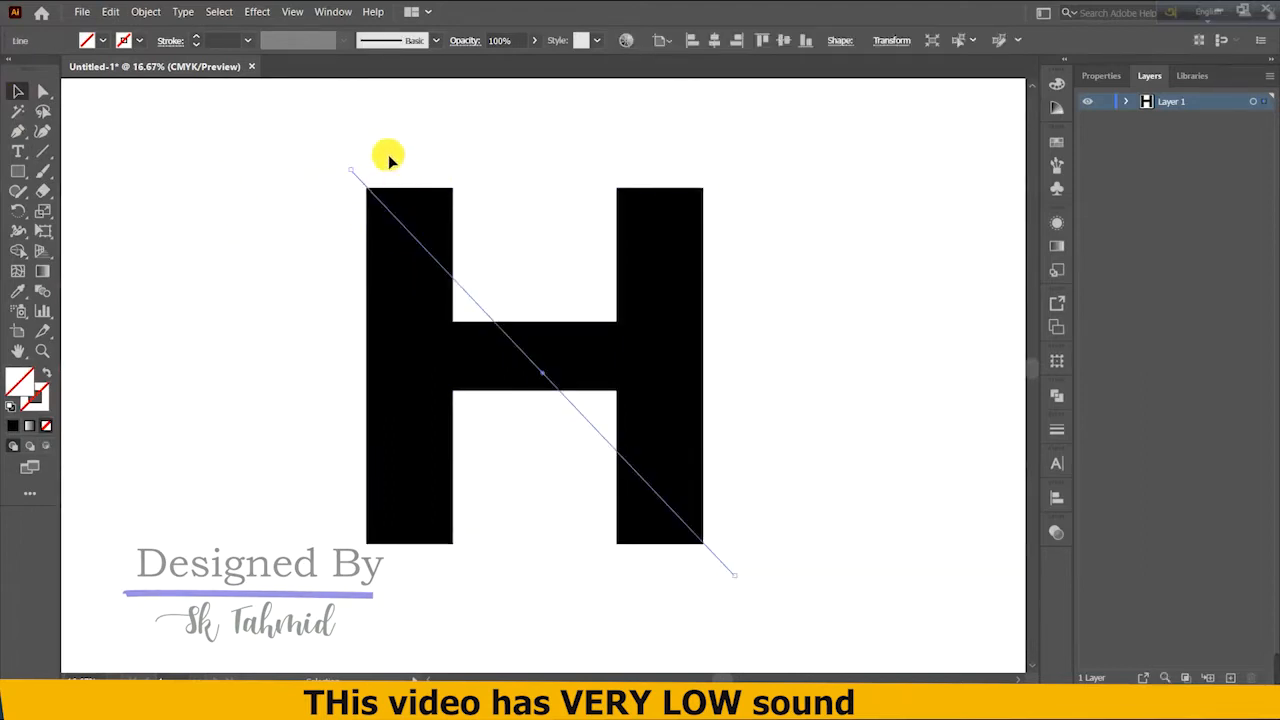
# Shorten the diagonal line slightly at its lower end, keeping it aligned with the H's lower-right corner
pyautogui.scroll(3, 398, 203)
pyautogui.hscroll(-2, 398, 203)
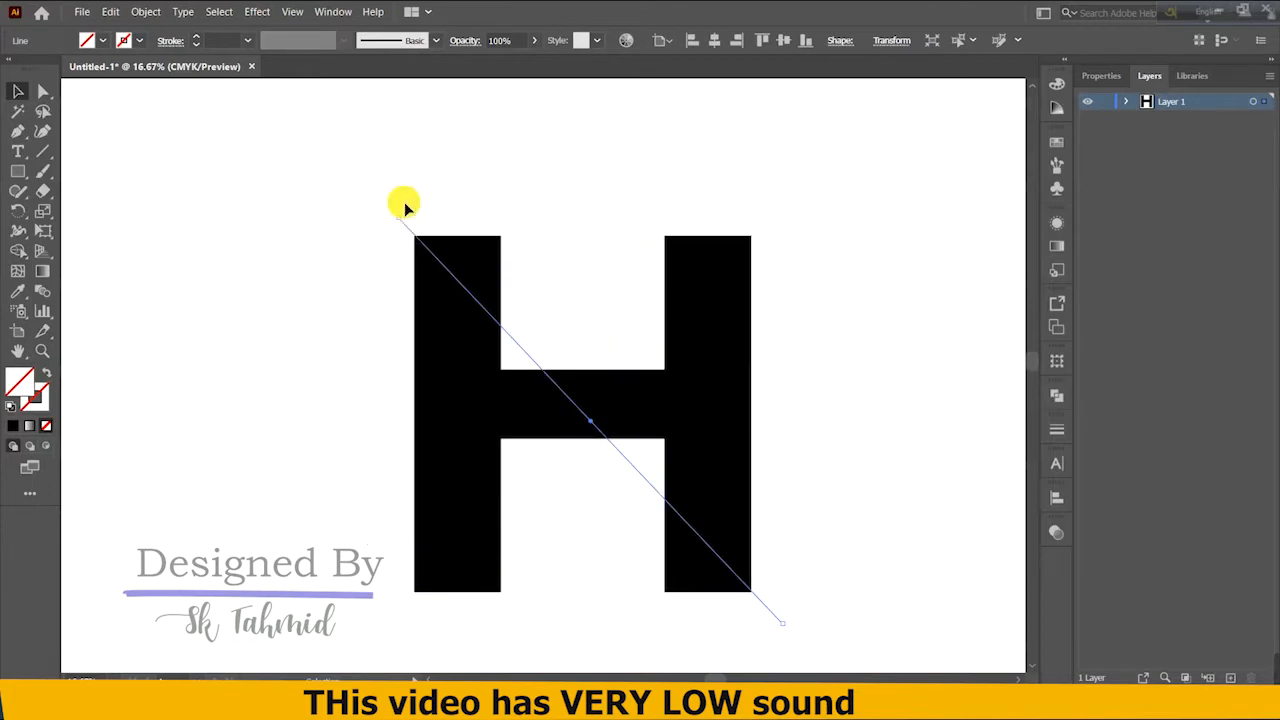
pyautogui.hotkey('ctrl', '+')
pyautogui.scroll(4, 409, 255)
pyautogui.hscroll(-2, 409, 255)
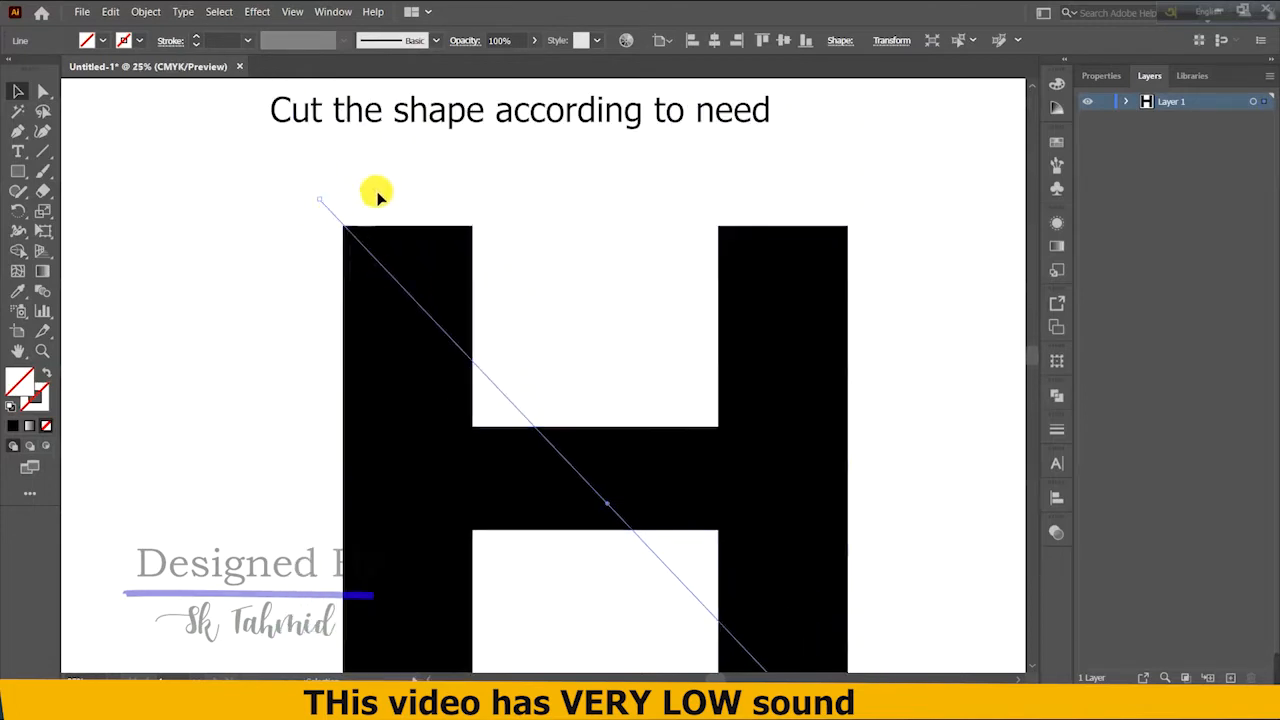
pyautogui.click(322, 206)
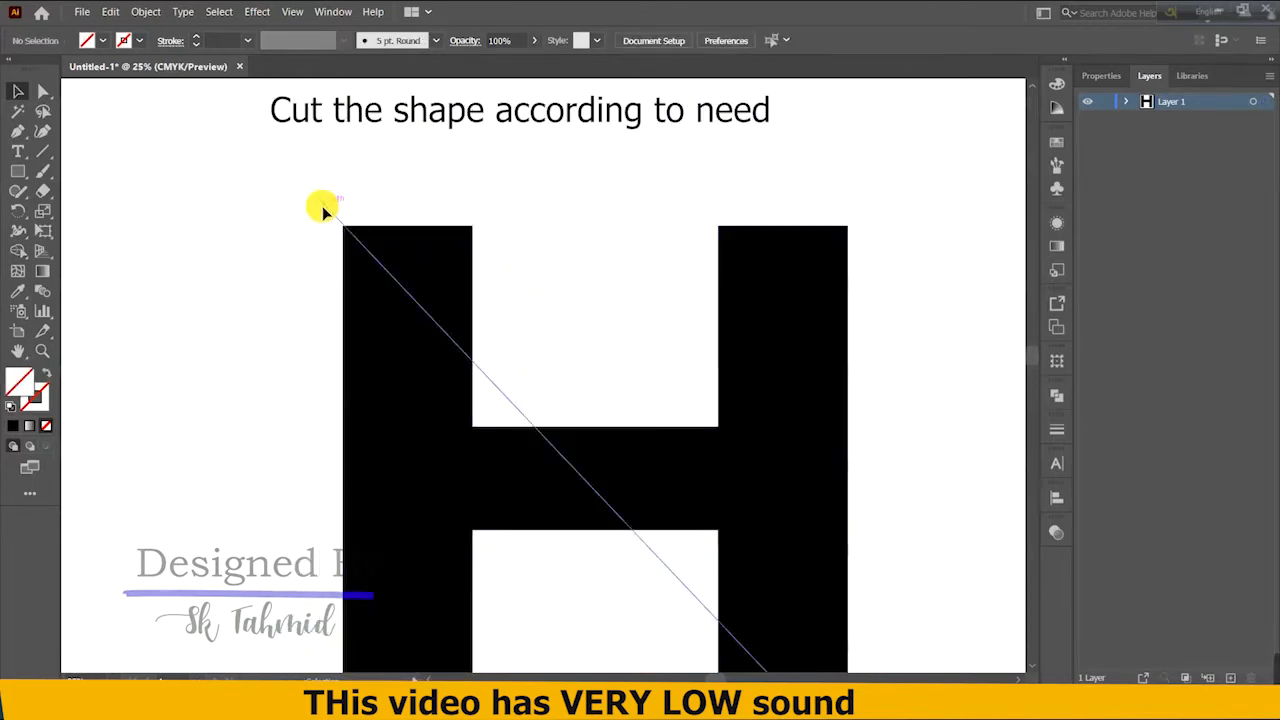
pyautogui.scroll(-5, 564, 235)
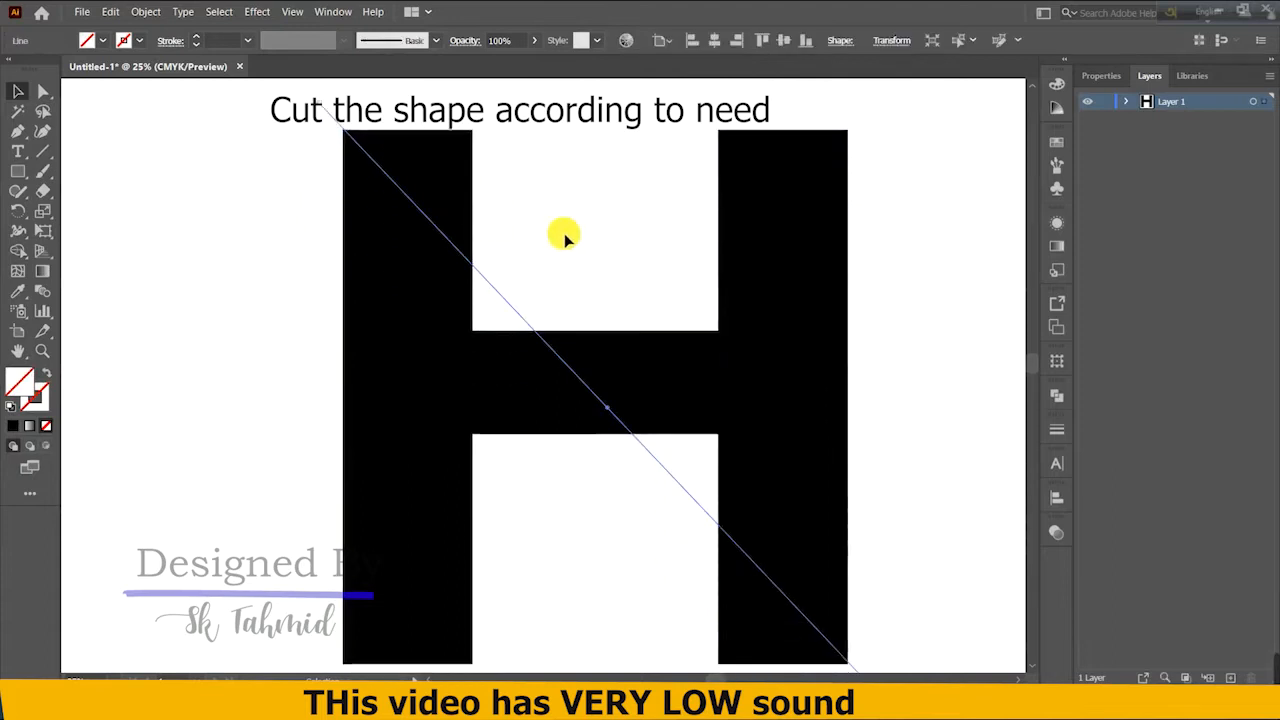
pyautogui.click(842, 605)
pyautogui.moveTo(895, 648); pyautogui.dragTo(875, 628)
pyautogui.scroll(3, 612, 345)
pyautogui.hscroll(-2, 608, 340)
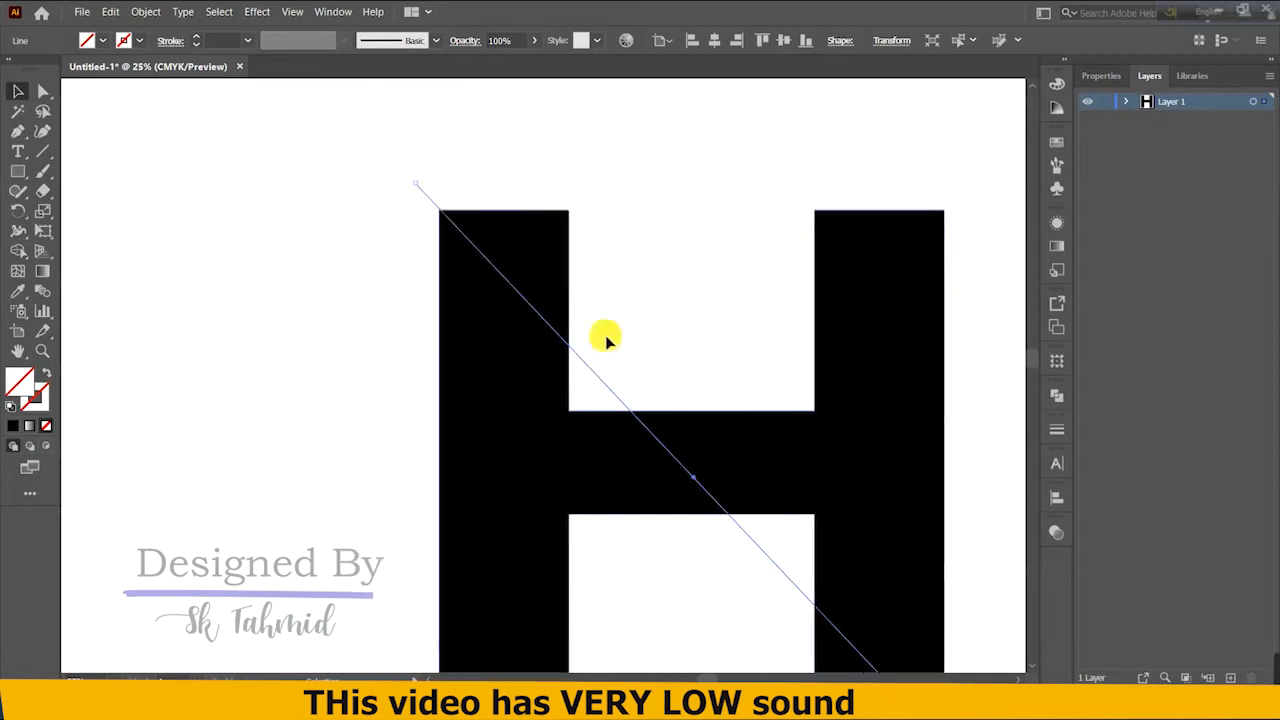
# Extend the diagonal line's upper end slightly outward, keeping it aligned with the H's upper-left corner
pyautogui.click(458, 167)
pyautogui.moveTo(374, 197); pyautogui.dragTo(511, 271)
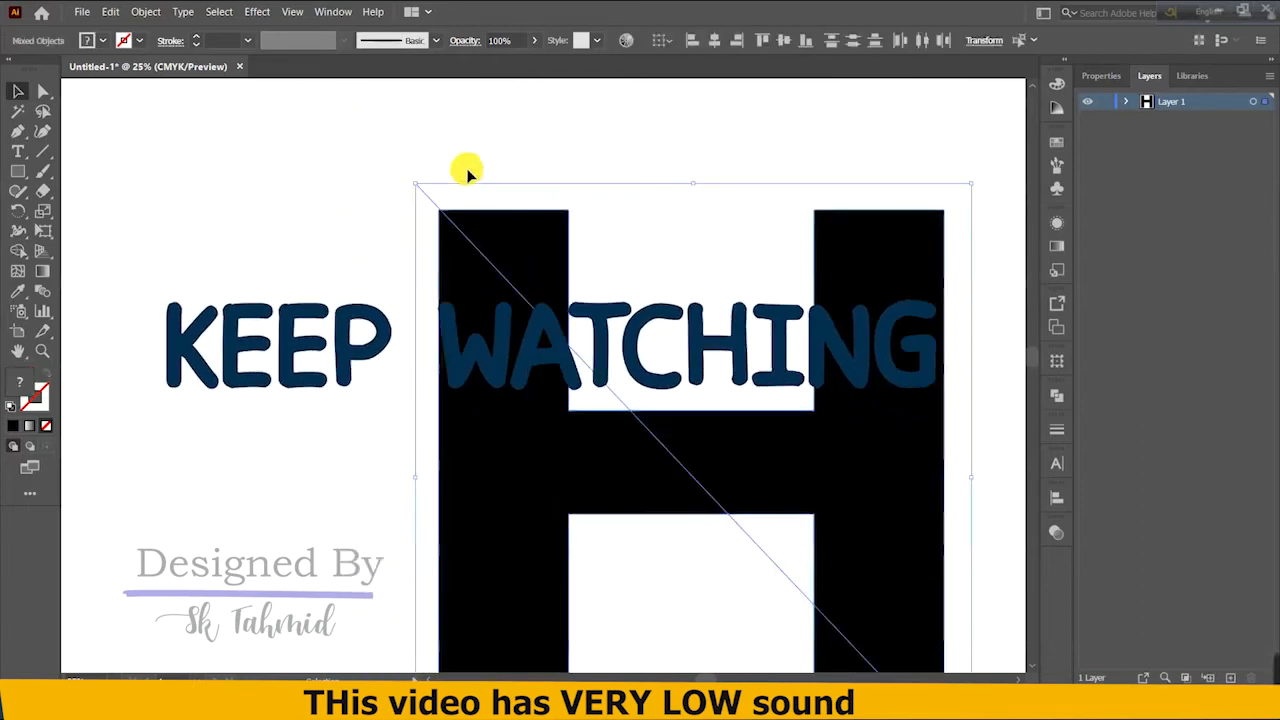
pyautogui.click(441, 187)
pyautogui.click(432, 196)
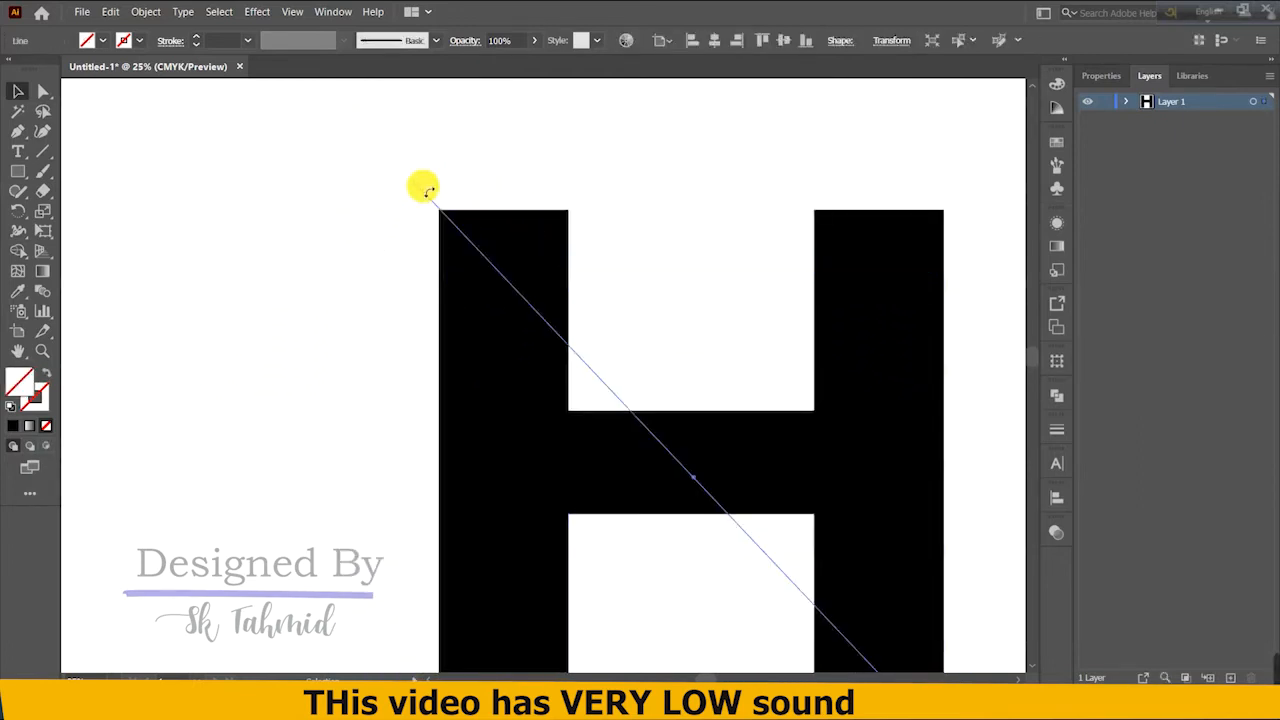
pyautogui.moveTo(415, 185); pyautogui.dragTo(405, 170)
pyautogui.click(630, 226)
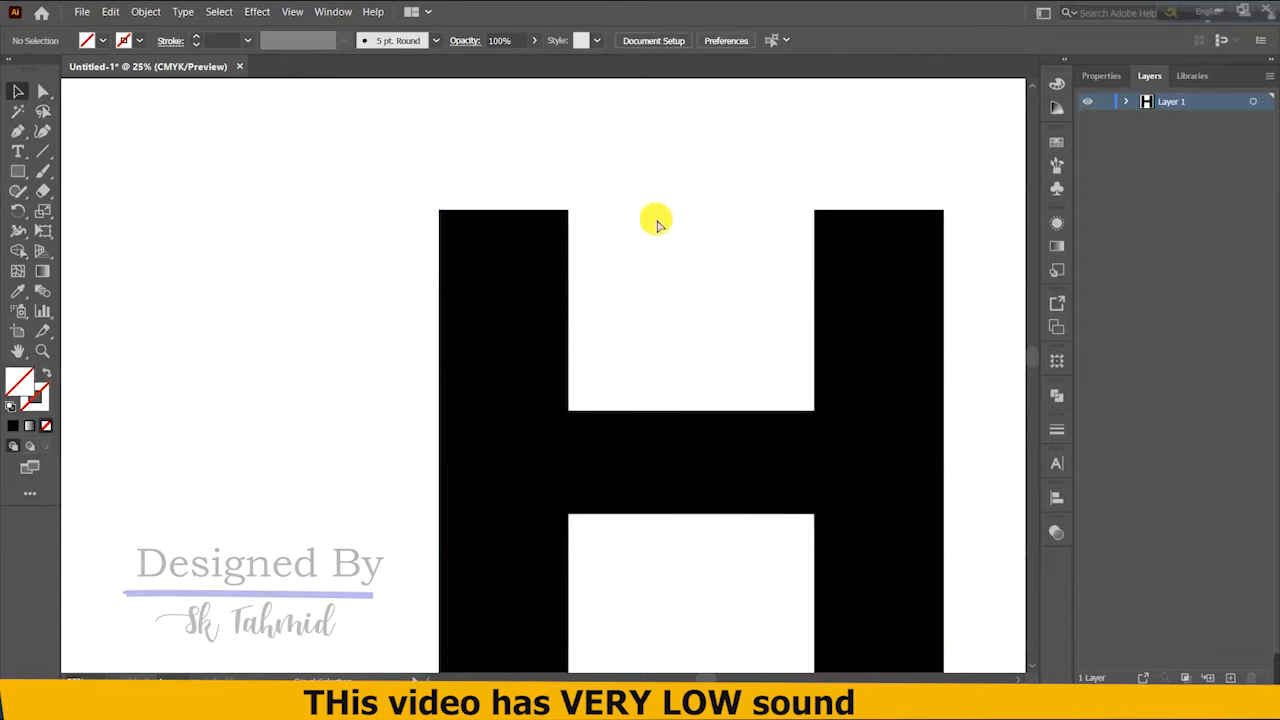
# Select the H together with the diagonal line and split the letter along it with Pathfinder Divide
pyautogui.hotkey('ctrl', '-')
pyautogui.hotkey('ctrl', '-')
pyautogui.scroll(-1, 663, 262)
pyautogui.hscroll(2, 714, 314)
pyautogui.moveTo(278, 206); pyautogui.dragTo(530, 380)
pyautogui.click(145, 11)
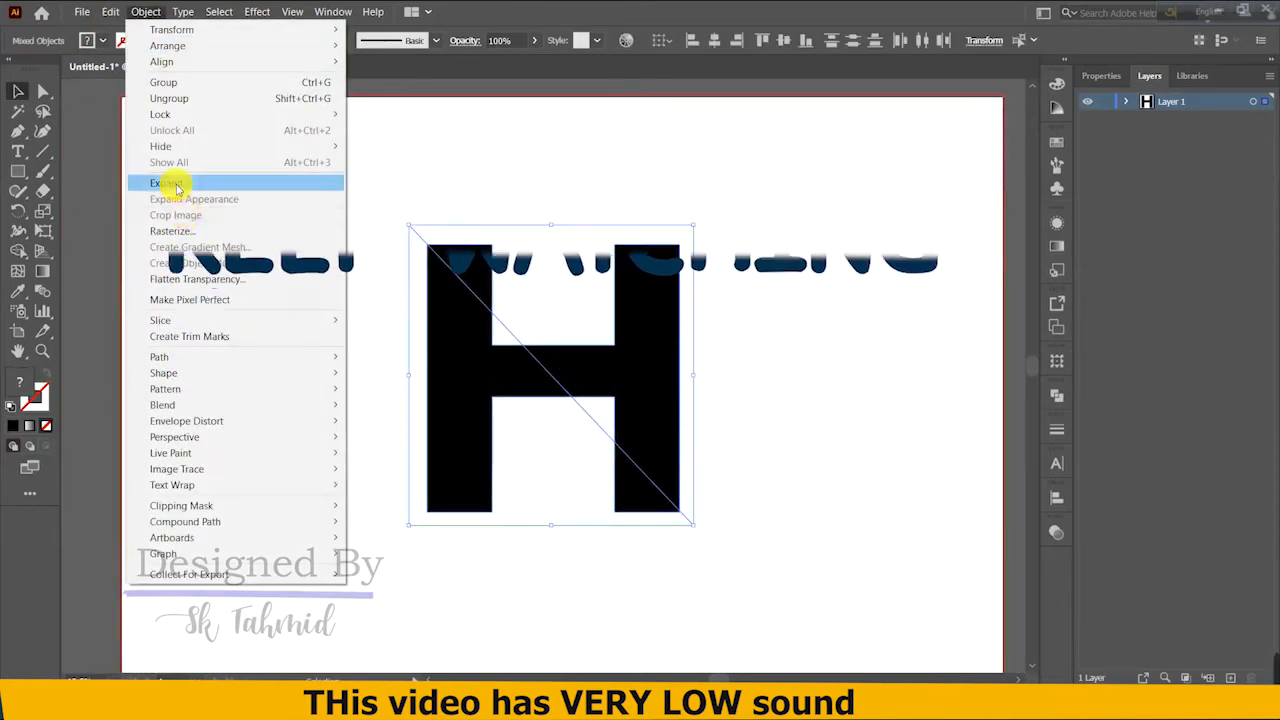
pyautogui.click(176, 185)
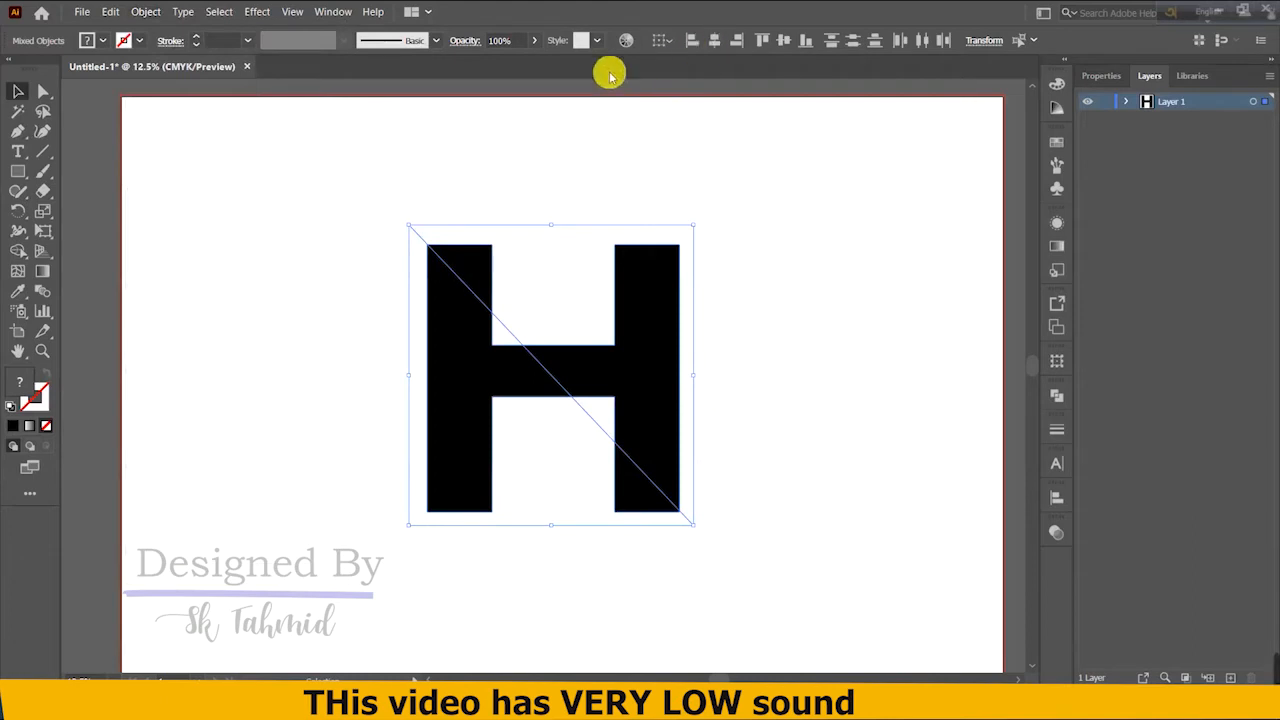
pyautogui.click(1056, 495)
pyautogui.click(1056, 395)
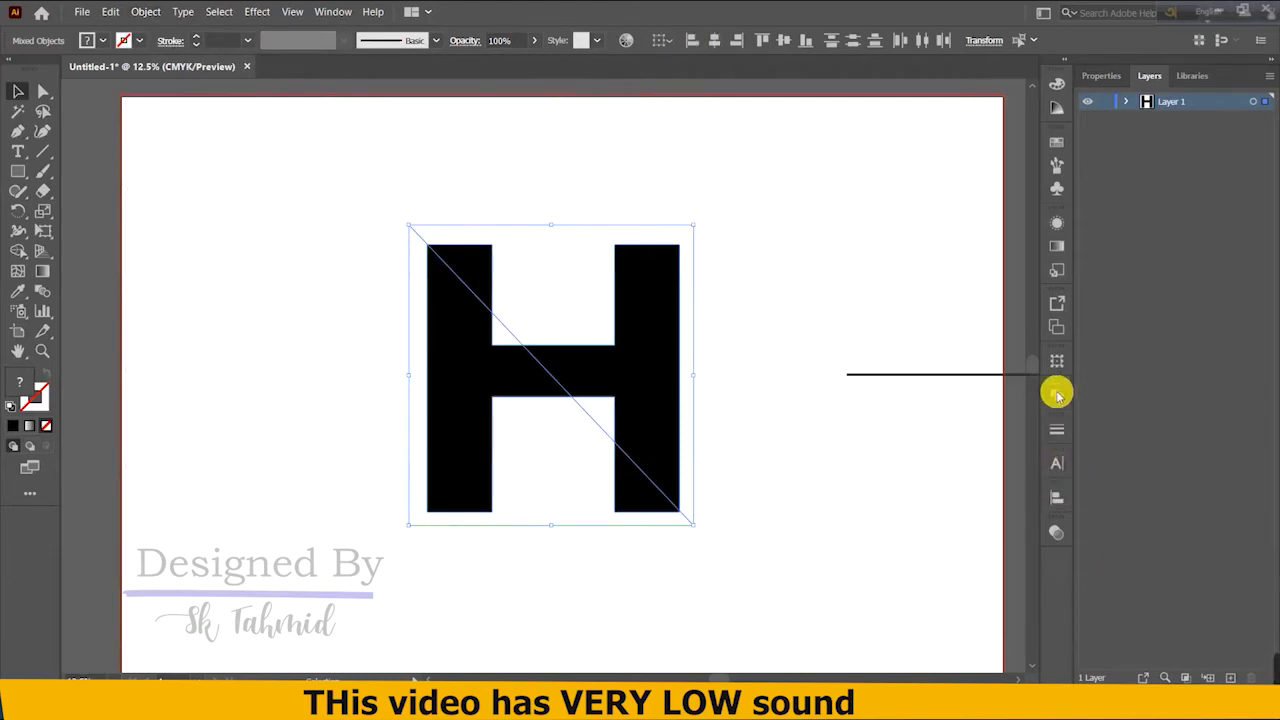
pyautogui.click(866, 478)
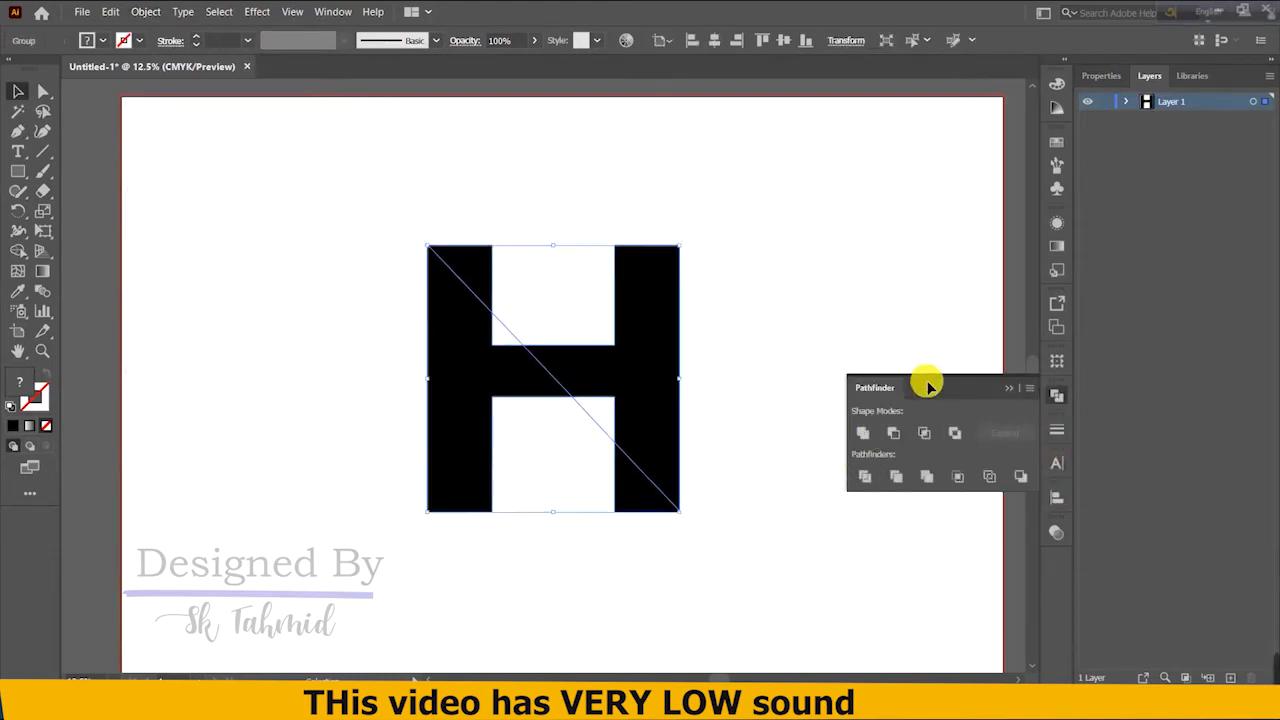
pyautogui.click(1009, 388)
# Ungroup the divided H and delete the triangular pieces at the left stem's top and the right stem's bottom
pyautogui.click(500, 265)
pyautogui.click(474, 279)
pyautogui.rightClick(651, 281)
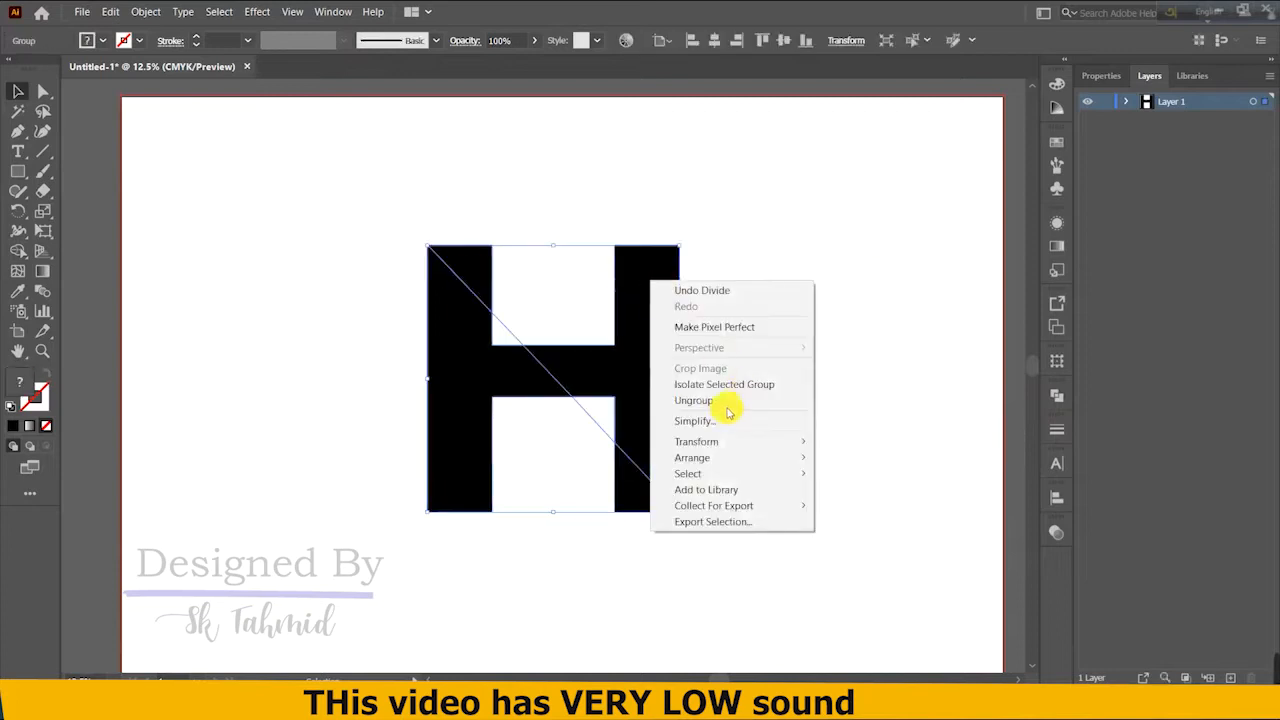
pyautogui.click(727, 404)
pyautogui.click(737, 291)
pyautogui.click(480, 262)
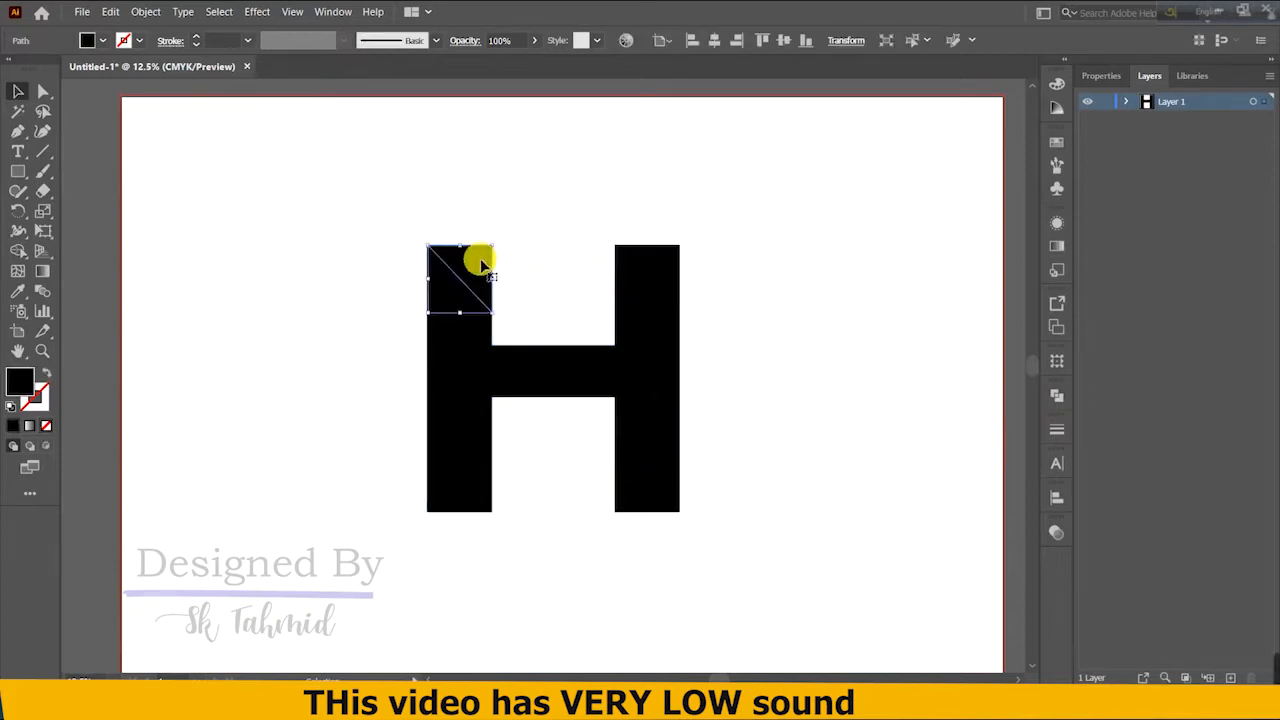
pyautogui.press('Delete')
pyautogui.click(630, 500)
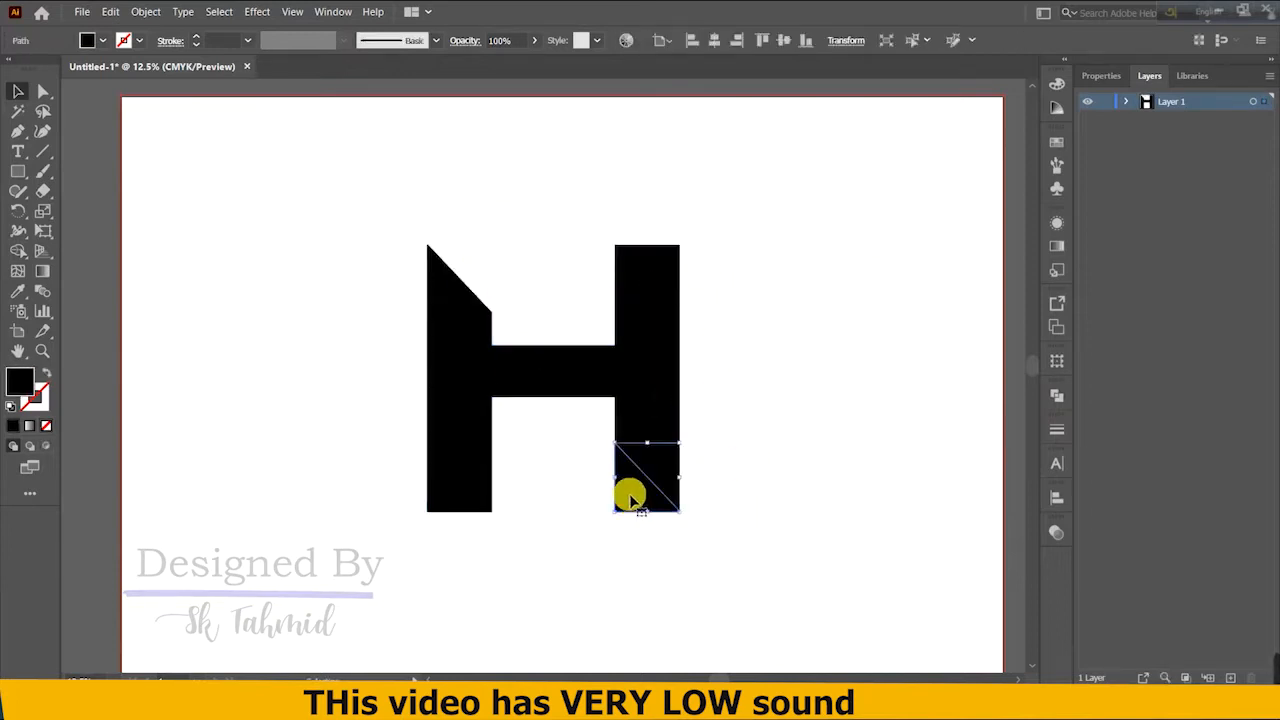
pyautogui.press('Delete')
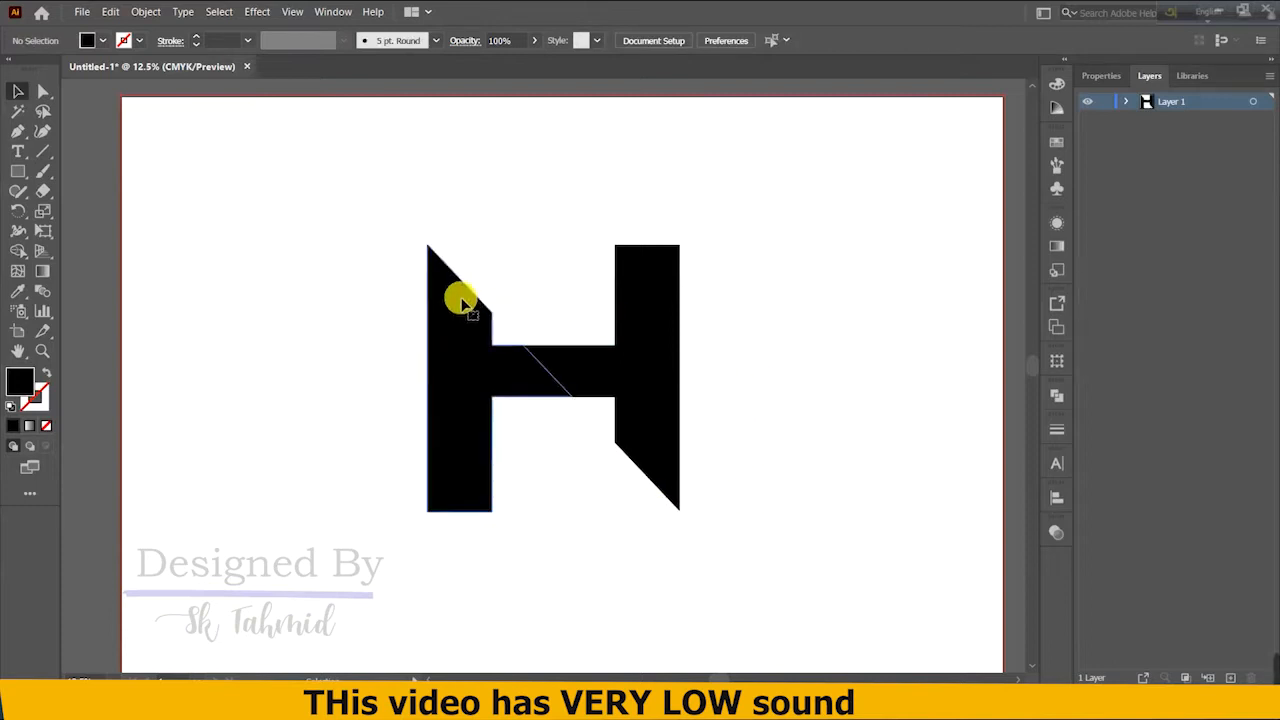
# Select all remaining pieces of the H and merge them into one shape with Pathfinder Unite
pyautogui.click(458, 290)
pyautogui.click(761, 332)
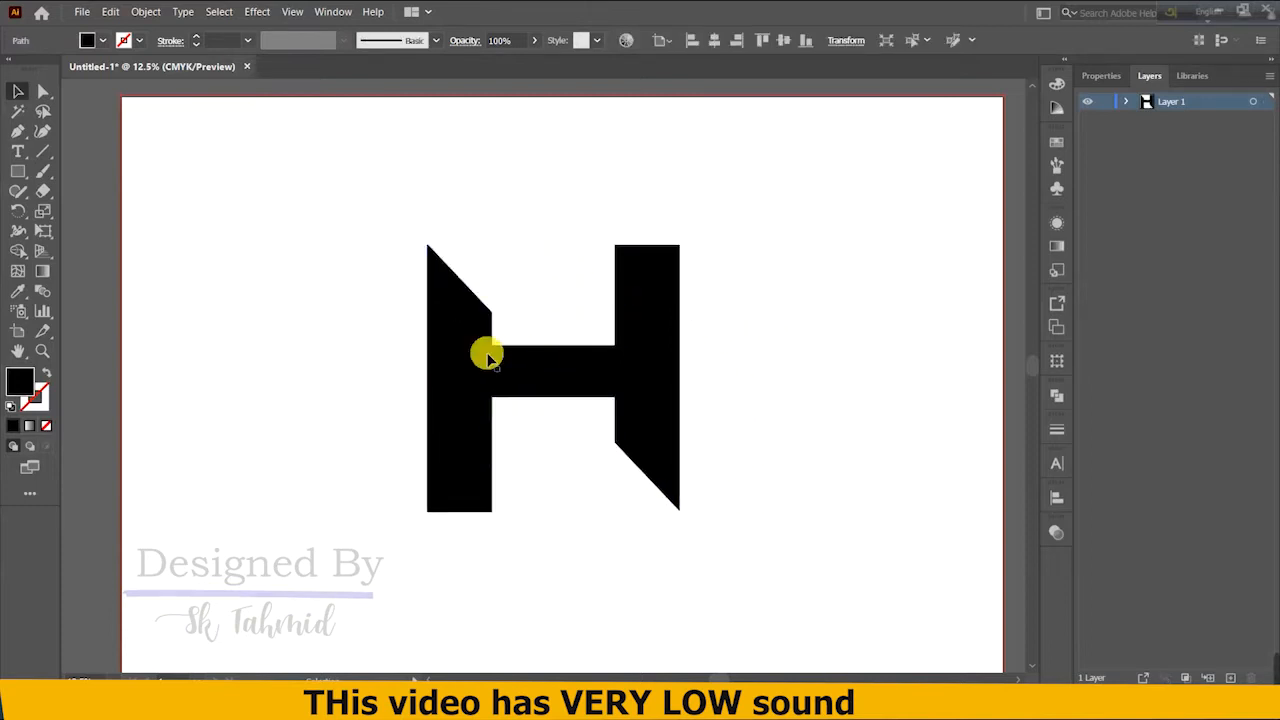
pyautogui.moveTo(356, 277); pyautogui.dragTo(752, 402)
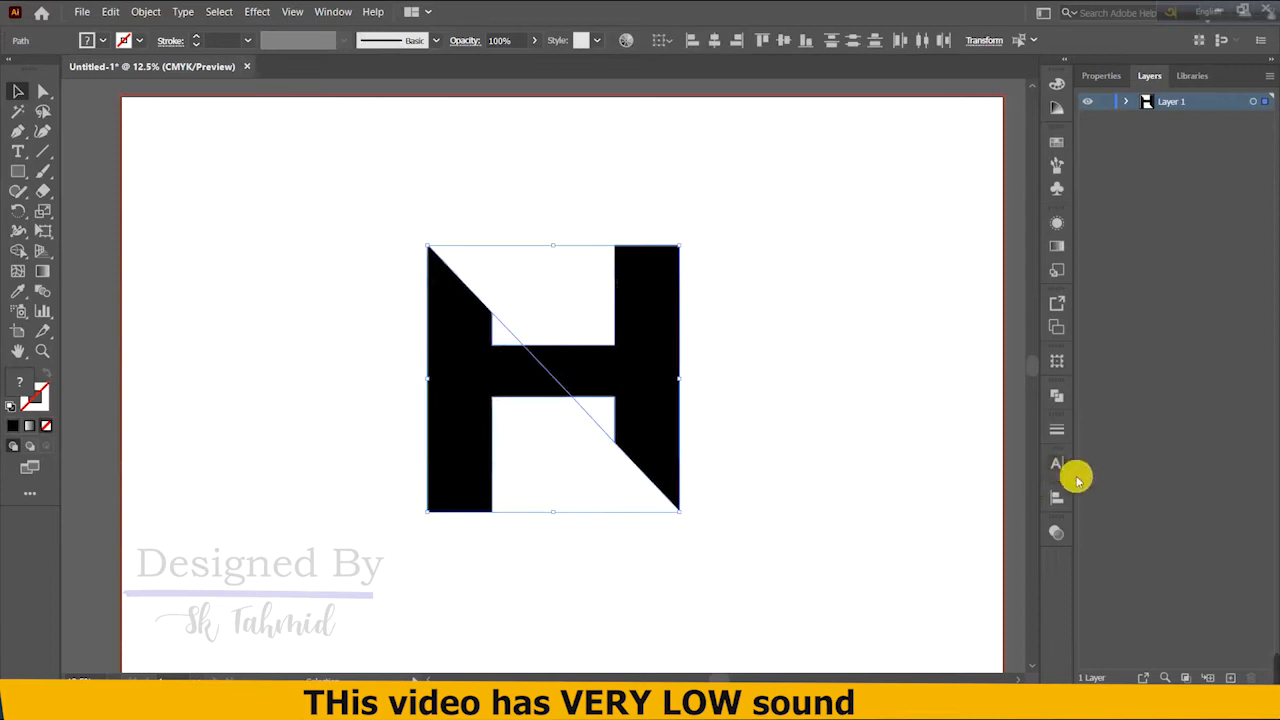
pyautogui.click(1057, 396)
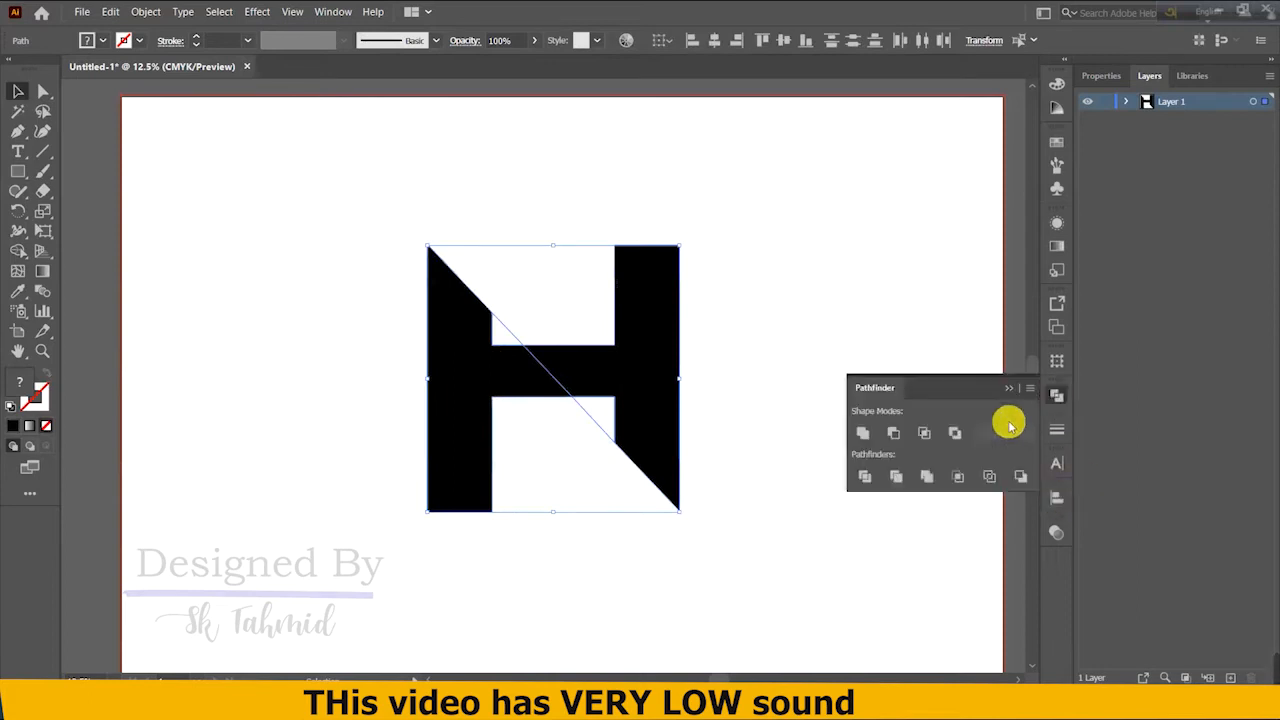
pyautogui.click(864, 435)
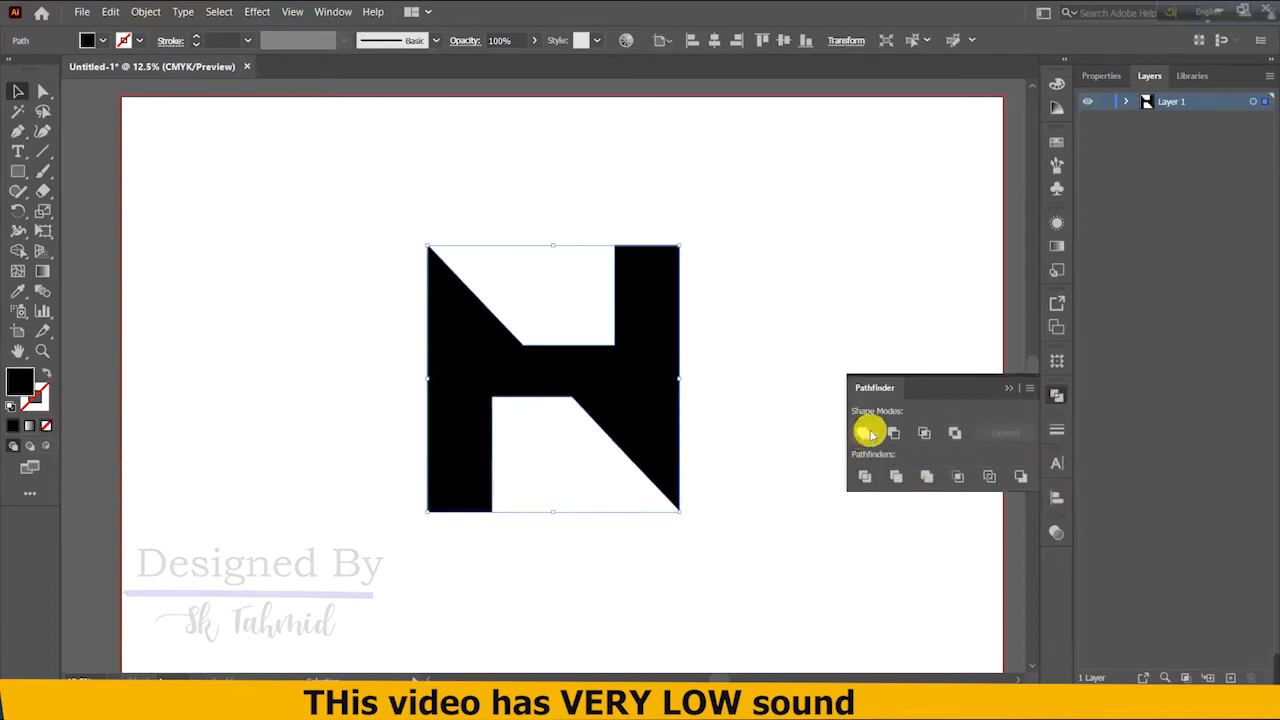
pyautogui.click(1010, 389)
pyautogui.click(834, 422)
pyautogui.click(640, 380)
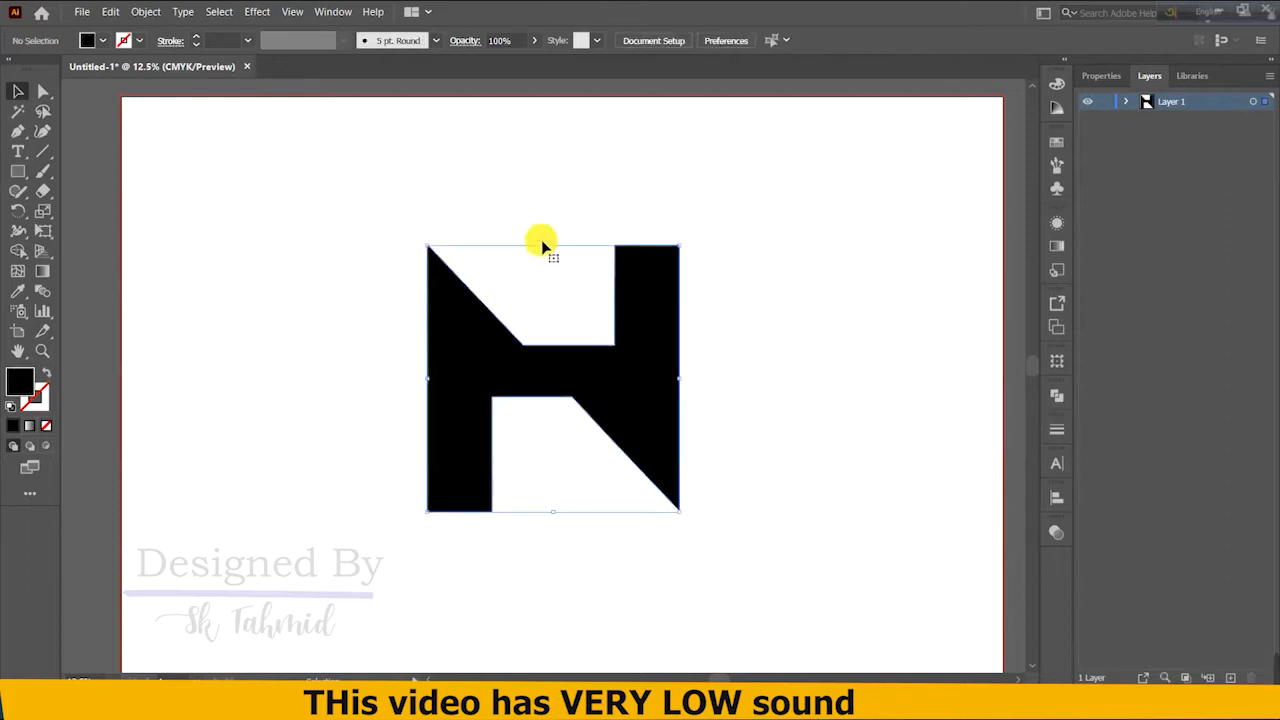
# Scale the merged H up proportionally so it fills more of the artboard
pyautogui.moveTo(554, 245); pyautogui.dragTo(559, 164)
pyautogui.click(850, 338)
pyautogui.moveTo(682, 247); pyautogui.dragTo(682, 293)
pyautogui.hotkey('ctrl', '-')
pyautogui.click(808, 314)
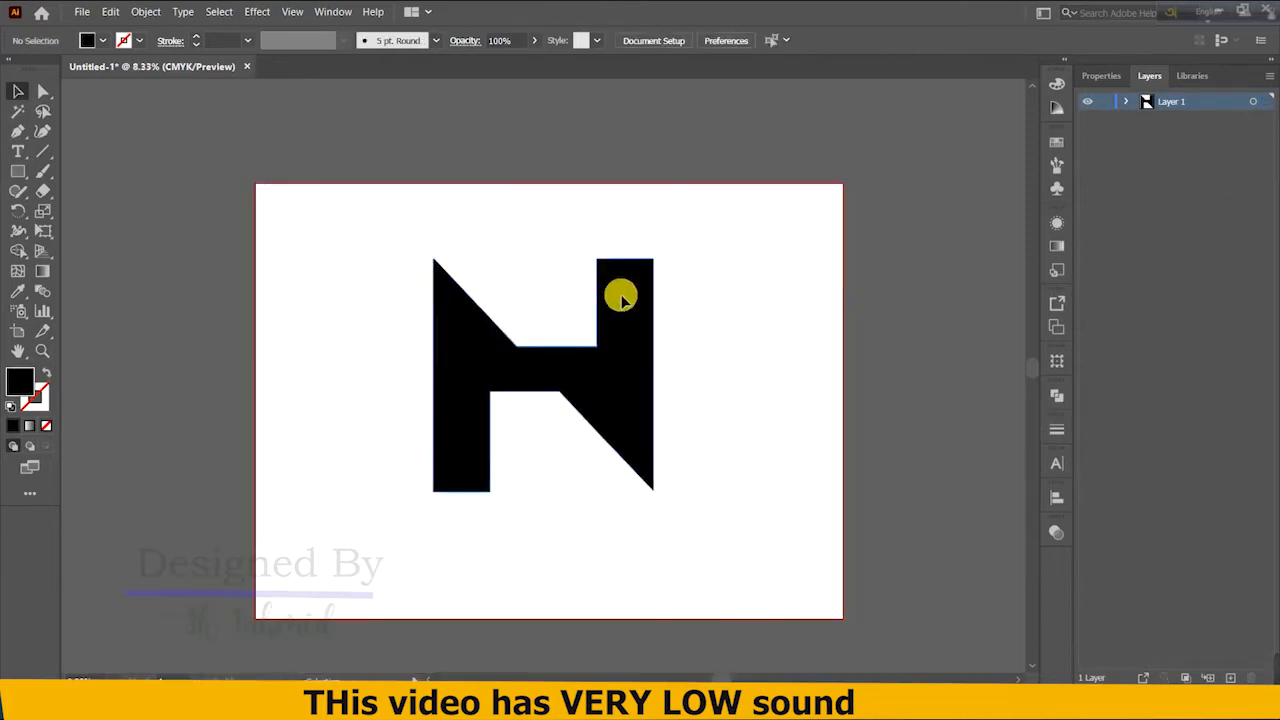
# Shift the enlarged, merged H slightly to a new position on the artboard
pyautogui.click(617, 293)
pyautogui.click(42, 131)
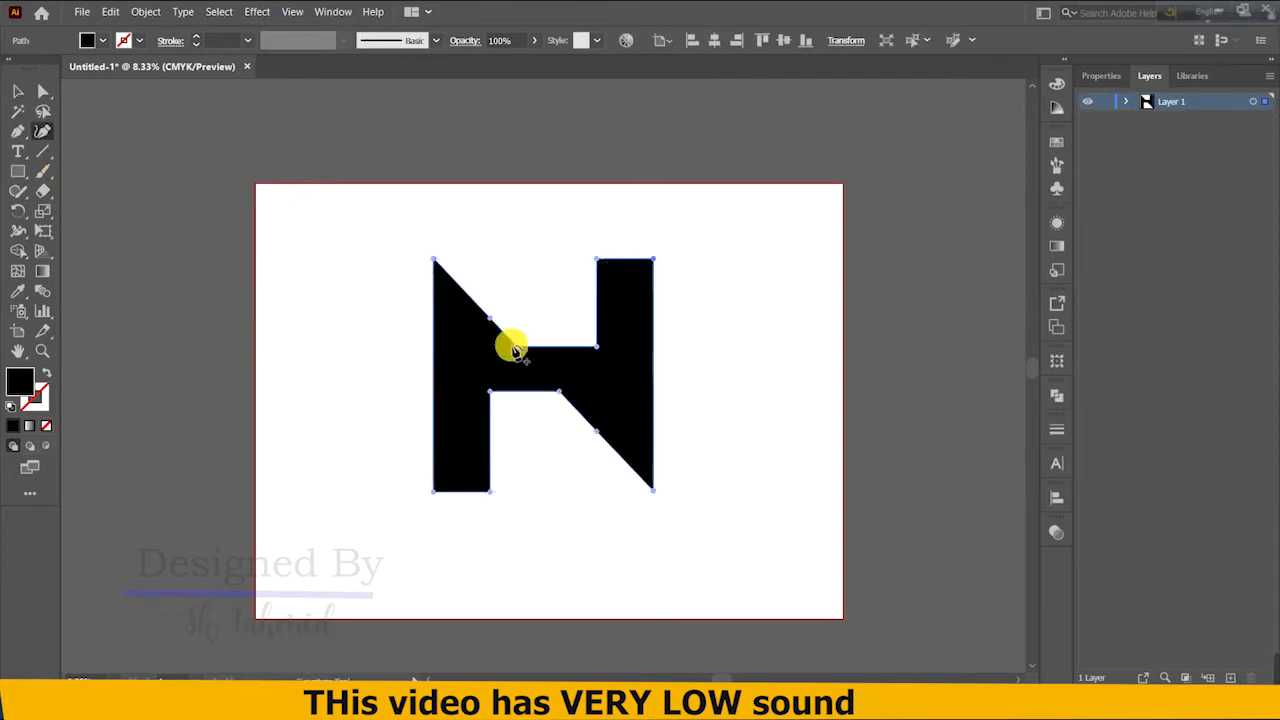
pyautogui.click(22, 91)
pyautogui.click(816, 328)
pyautogui.moveTo(618, 292)
pyautogui.mouseDown()
pyautogui.moveTo(621, 371)
pyautogui.moveTo(630, 299)
pyautogui.mouseUp()
pyautogui.click(677, 311)
pyautogui.click(617, 320)
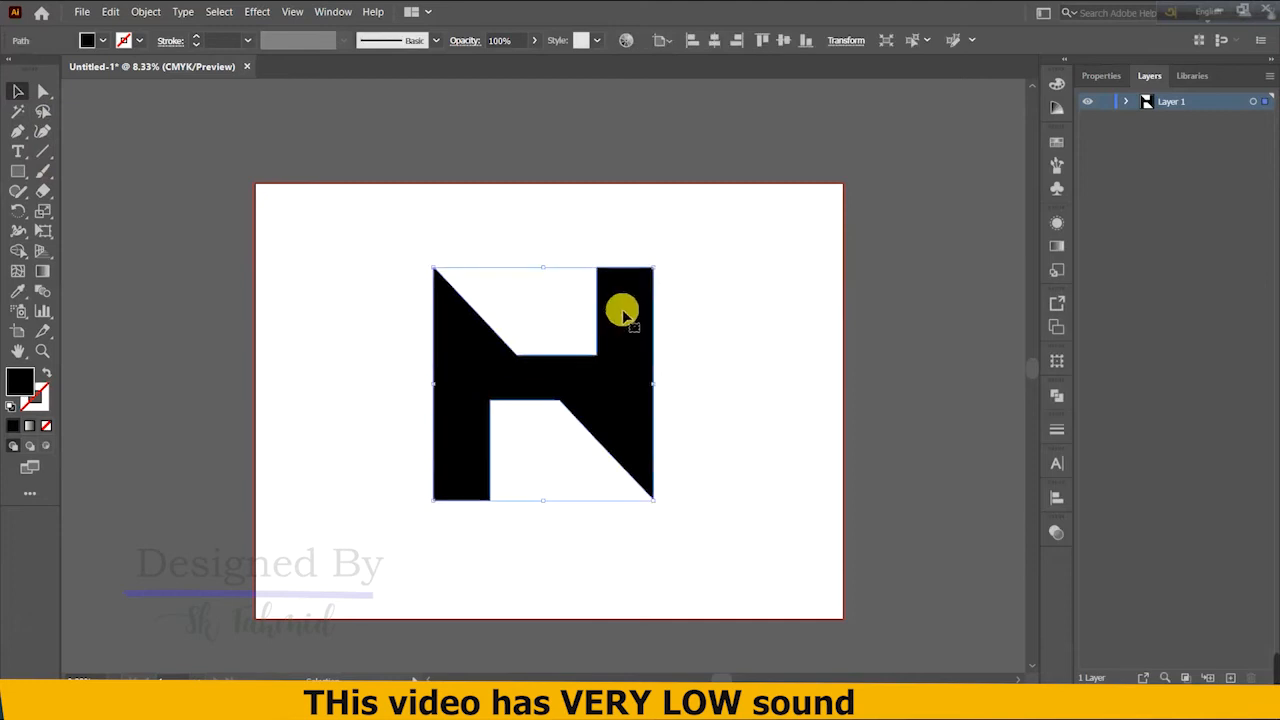
pyautogui.click(16, 128)
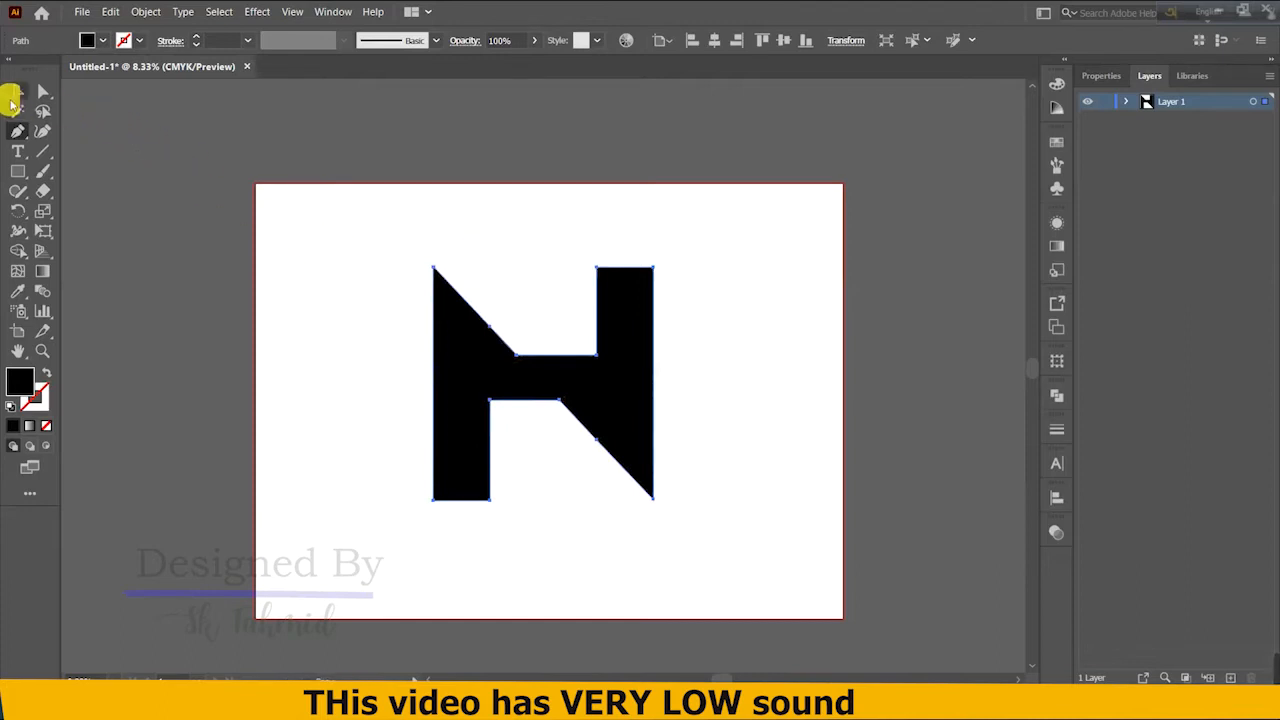
pyautogui.click(17, 91)
pyautogui.click(737, 420)
pyautogui.moveTo(602, 395)
pyautogui.mouseDown()
pyautogui.moveTo(700, 320)
pyautogui.moveTo(618, 396)
pyautogui.mouseUp()
pyautogui.click(770, 353)
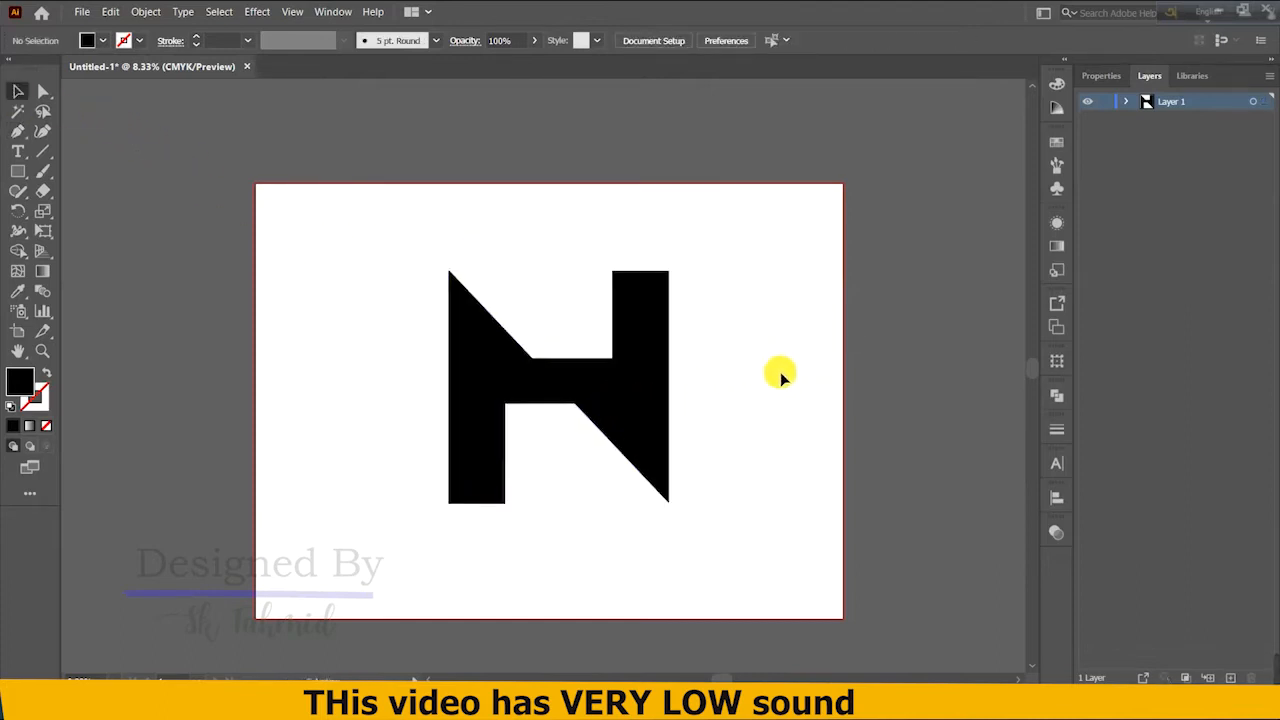
# Undo the H's moves, its enlargement and the Unite merge, back to the separate divided pieces
pyautogui.hotkey('ctrl', 'z')
pyautogui.hotkey('ctrl', 'z')
pyautogui.hotkey('ctrl', 'z')
pyautogui.hotkey('ctrl', 'z')
pyautogui.hotkey('ctrl', 'z')
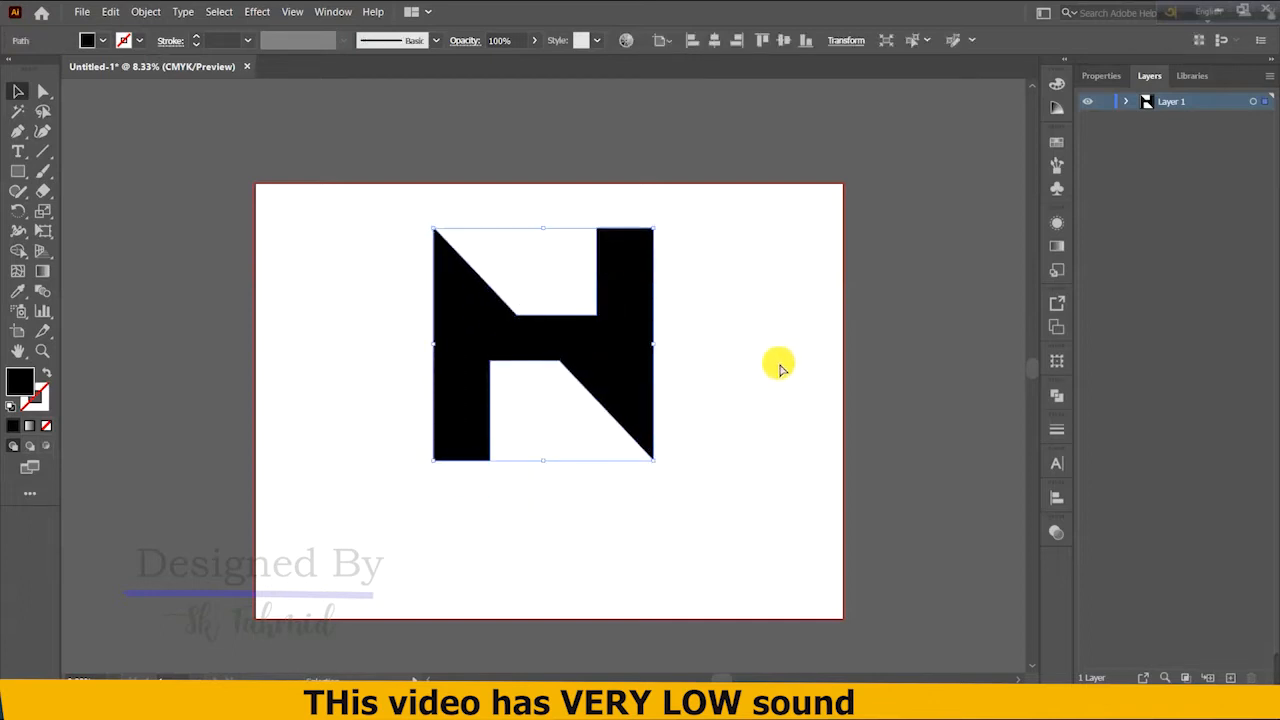
pyautogui.click(839, 376)
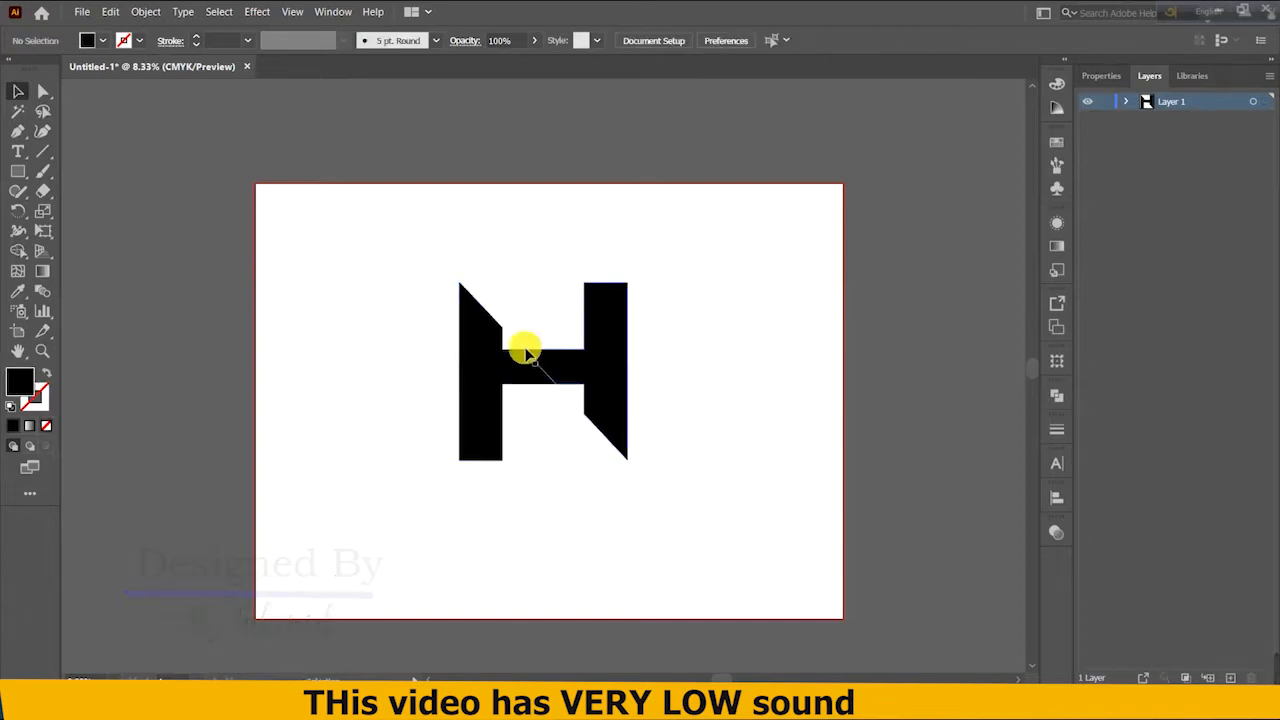
# Try to expand all the divided H pieces with the Expand command
pyautogui.moveTo(423, 334); pyautogui.dragTo(636, 378)
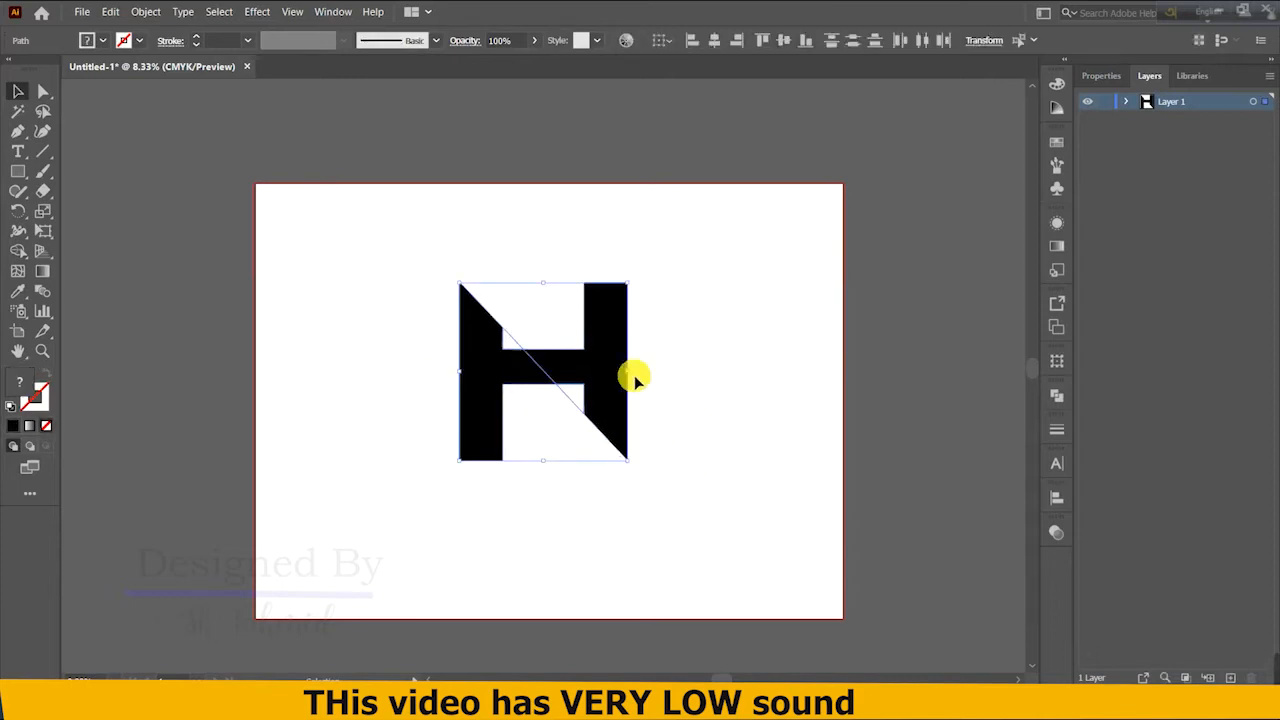
pyautogui.click(132, 11)
pyautogui.click(229, 186)
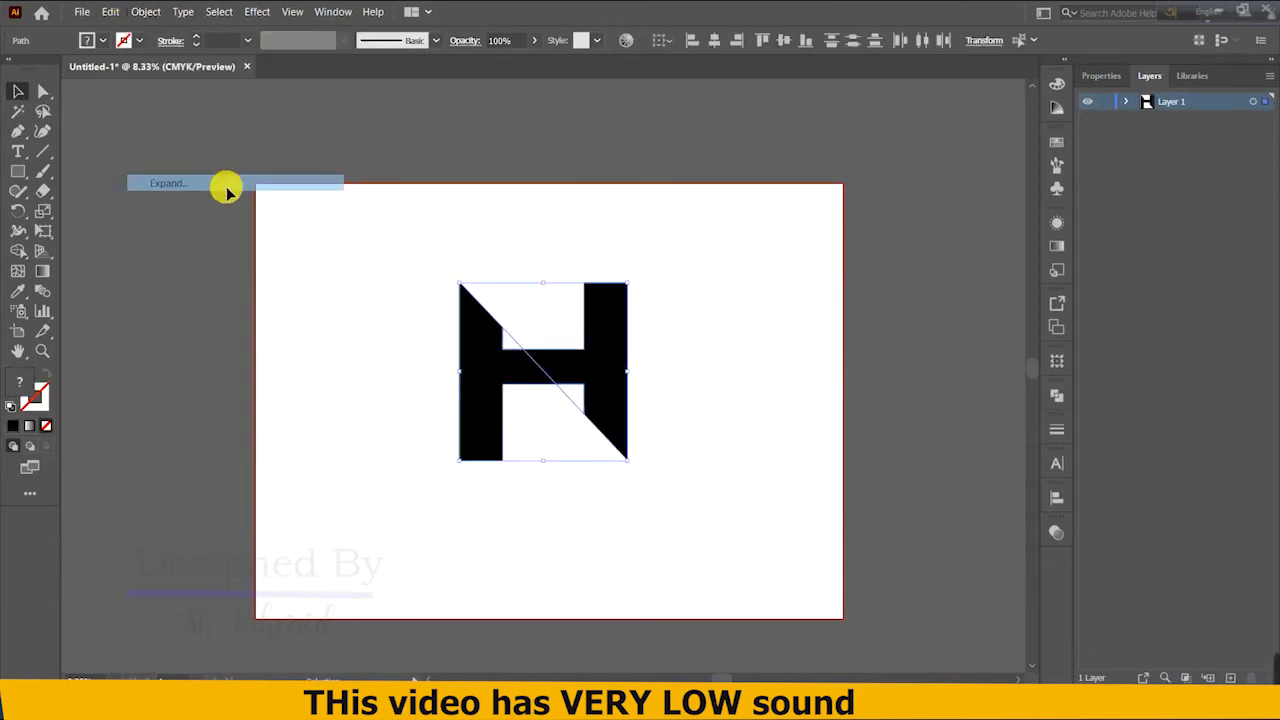
pyautogui.click(688, 366)
pyautogui.click(529, 366)
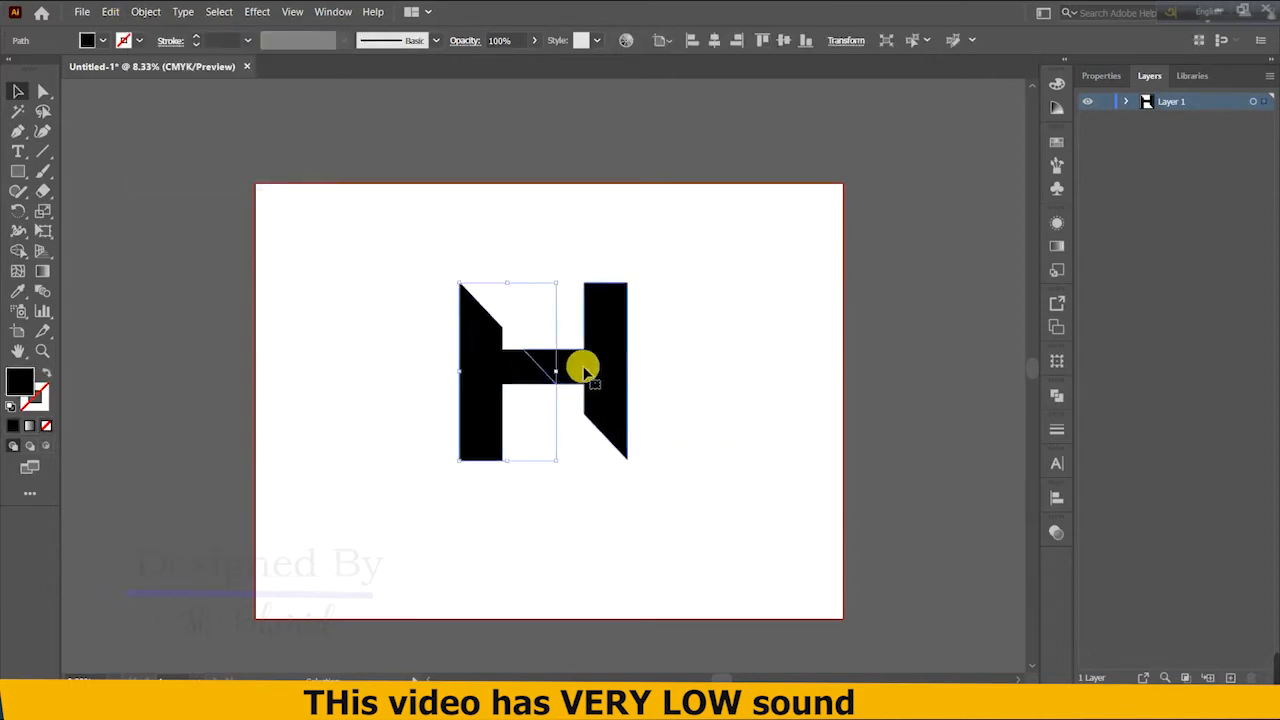
# Try merging all pieces, including the unfilled triangles, with Pathfinder Unite and undo the merge
pyautogui.moveTo(413, 333); pyautogui.dragTo(724, 402)
pyautogui.click(1056, 396)
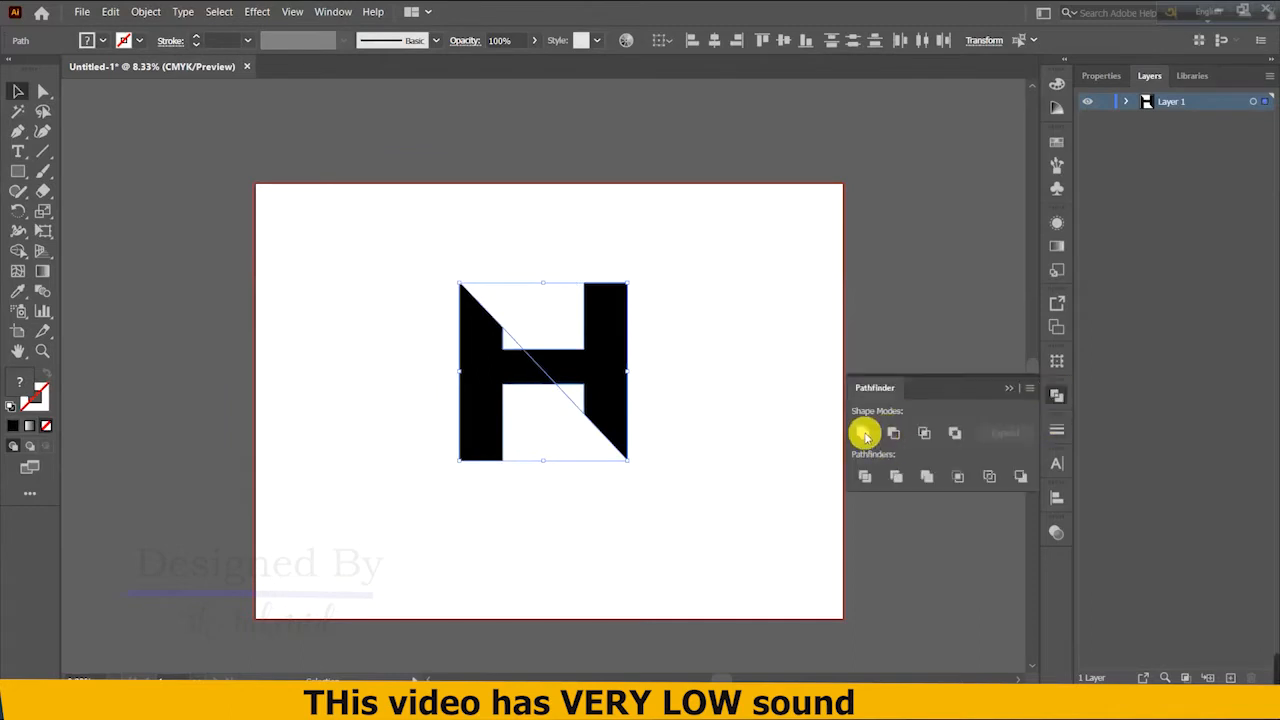
pyautogui.click(863, 433)
pyautogui.hotkey('ctrl', 'z')
pyautogui.click(1006, 387)
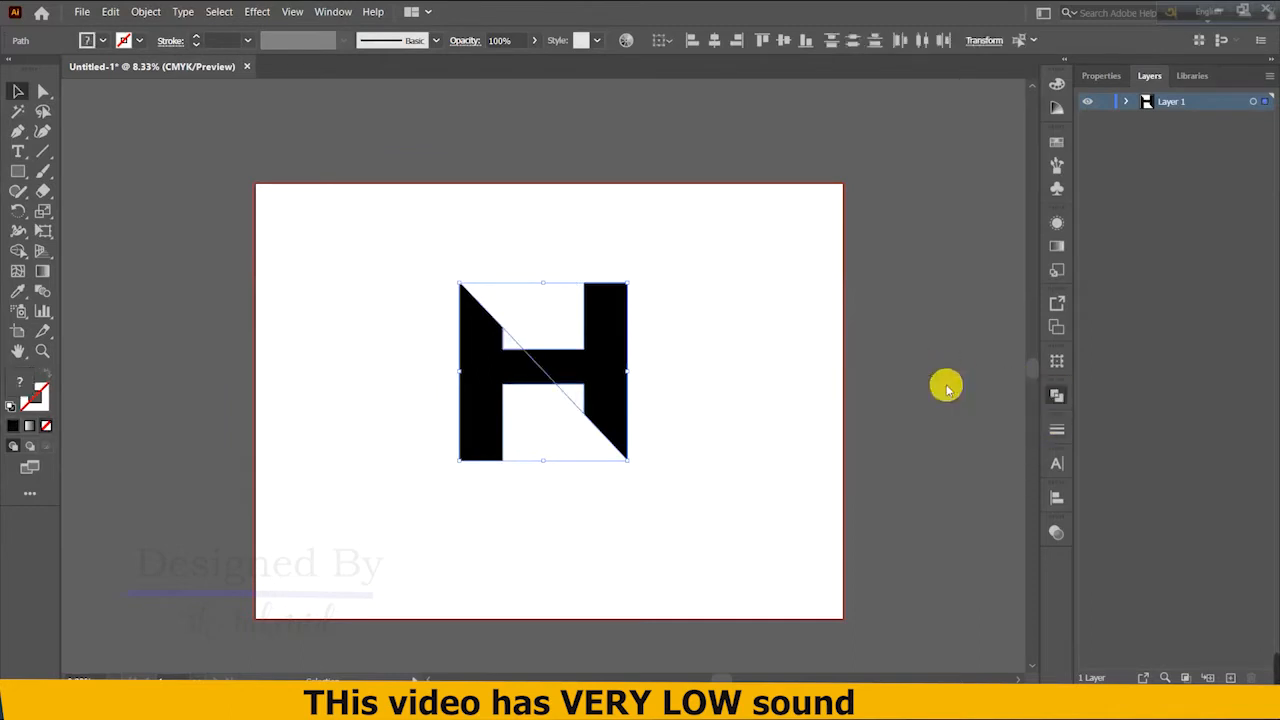
# Delete the two invisible unfilled triangles above and below the H's crossbar
pyautogui.click(770, 354)
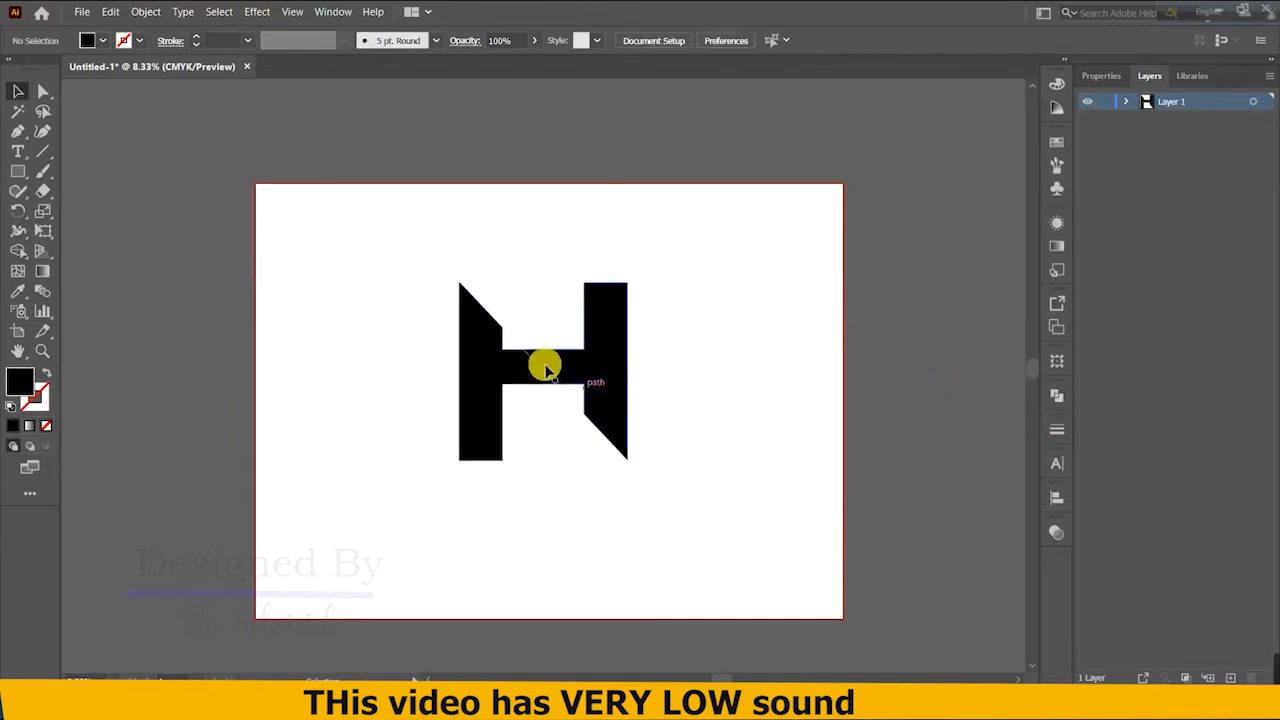
pyautogui.click(512, 336)
pyautogui.press('Delete')
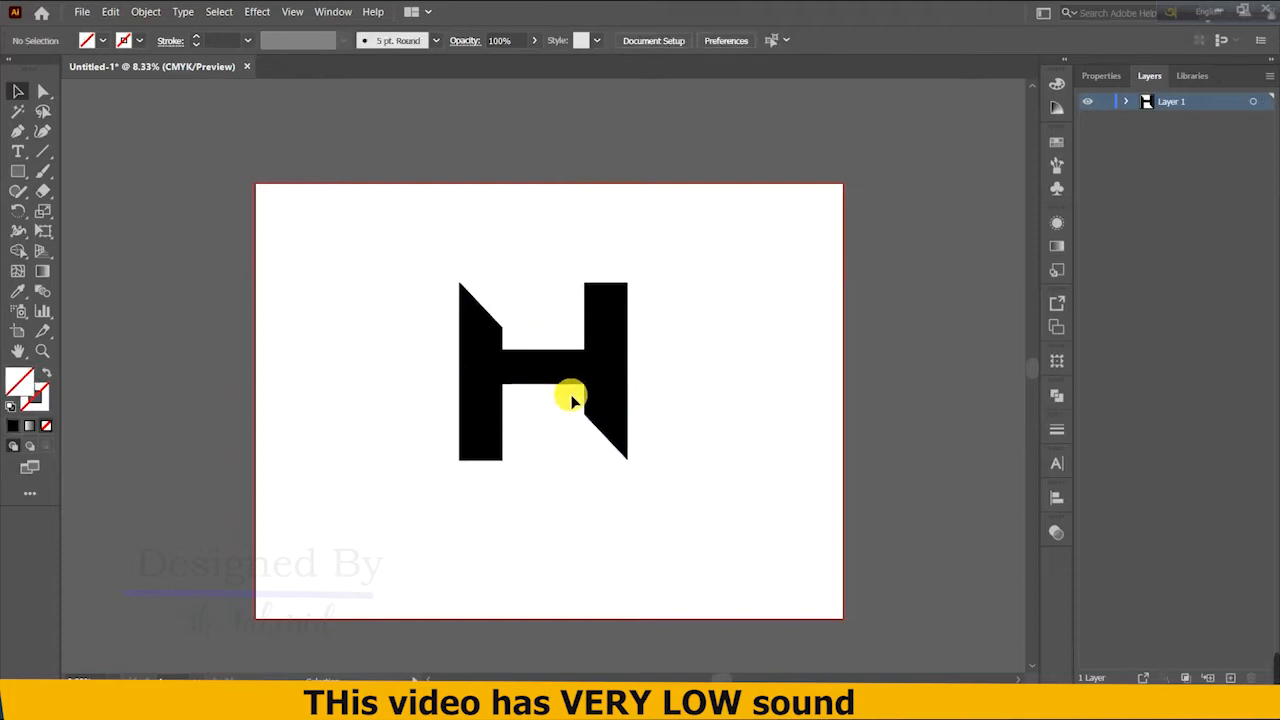
pyautogui.click(588, 400)
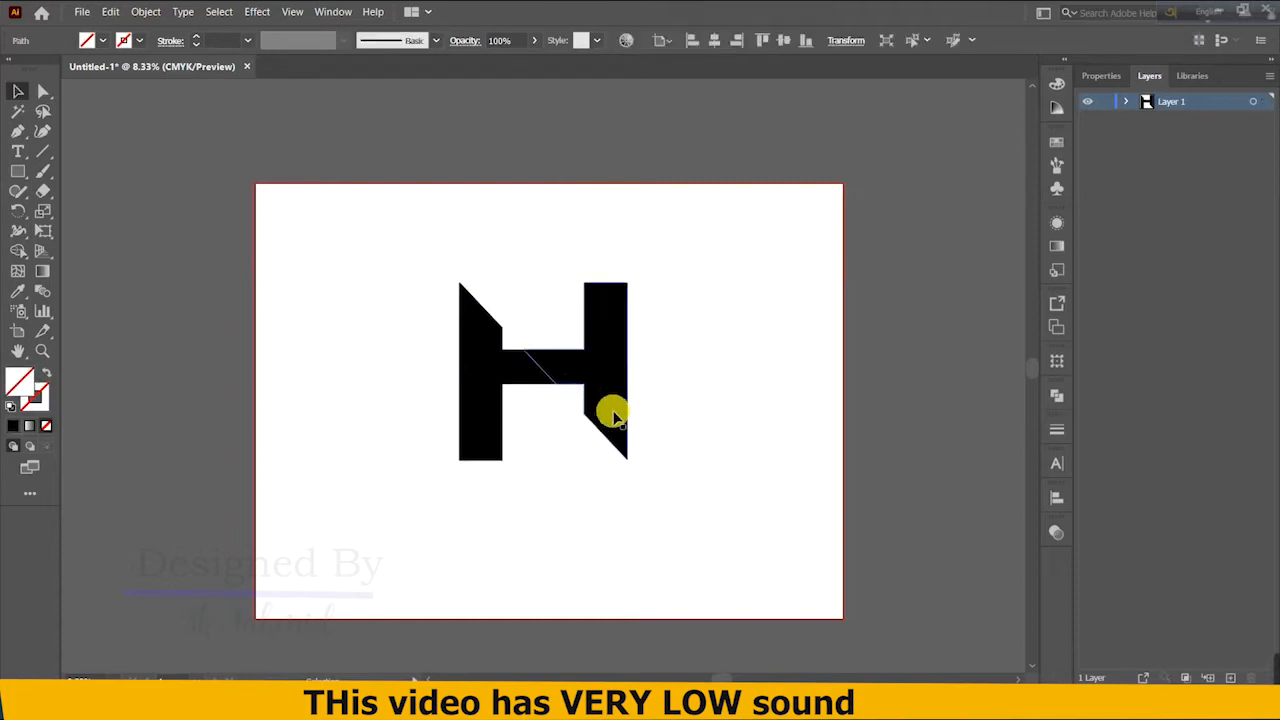
pyautogui.press('Delete')
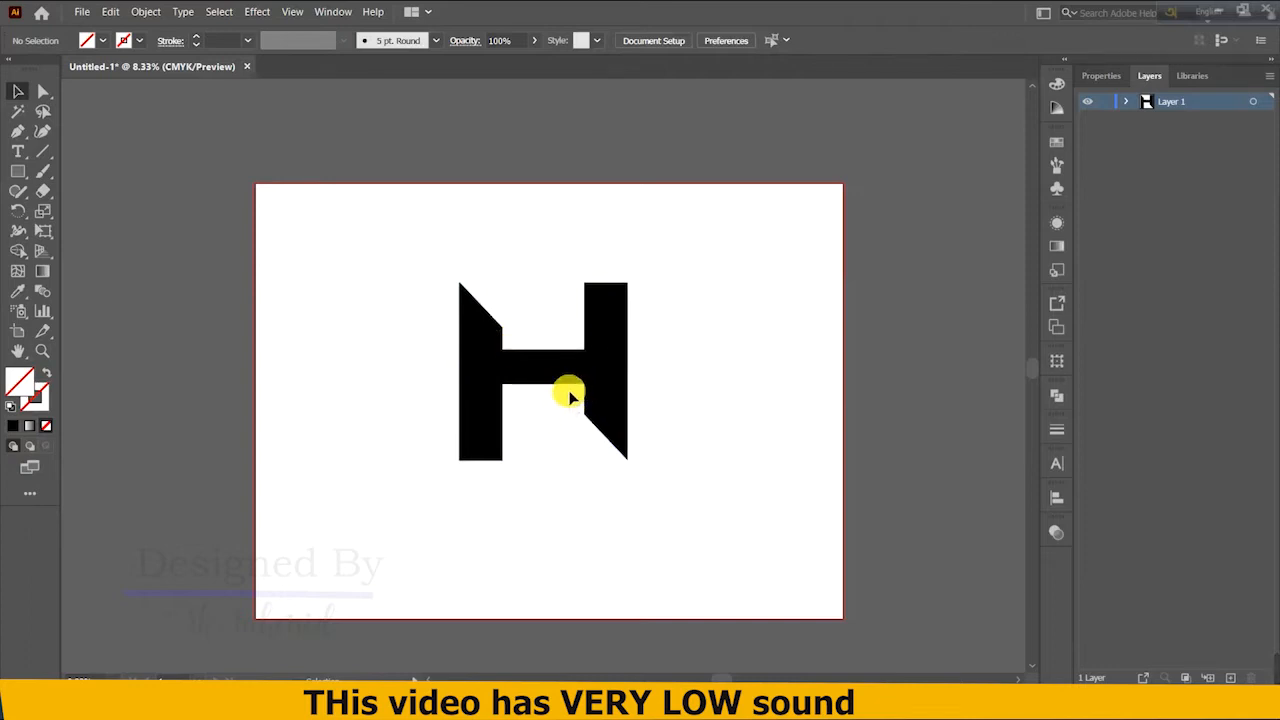
# Select the two black pieces of the H and merge them into one shape with Pathfinder Unite
pyautogui.click(626, 426)
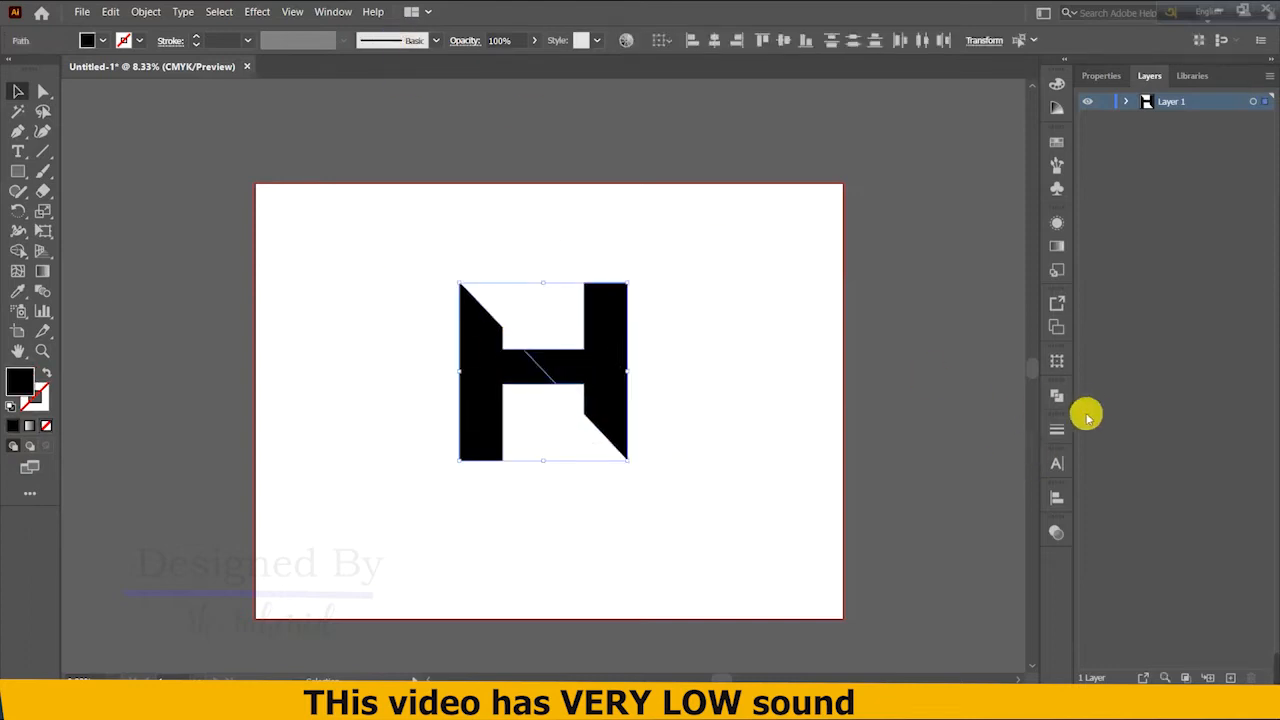
pyautogui.click(1060, 400)
pyautogui.click(852, 432)
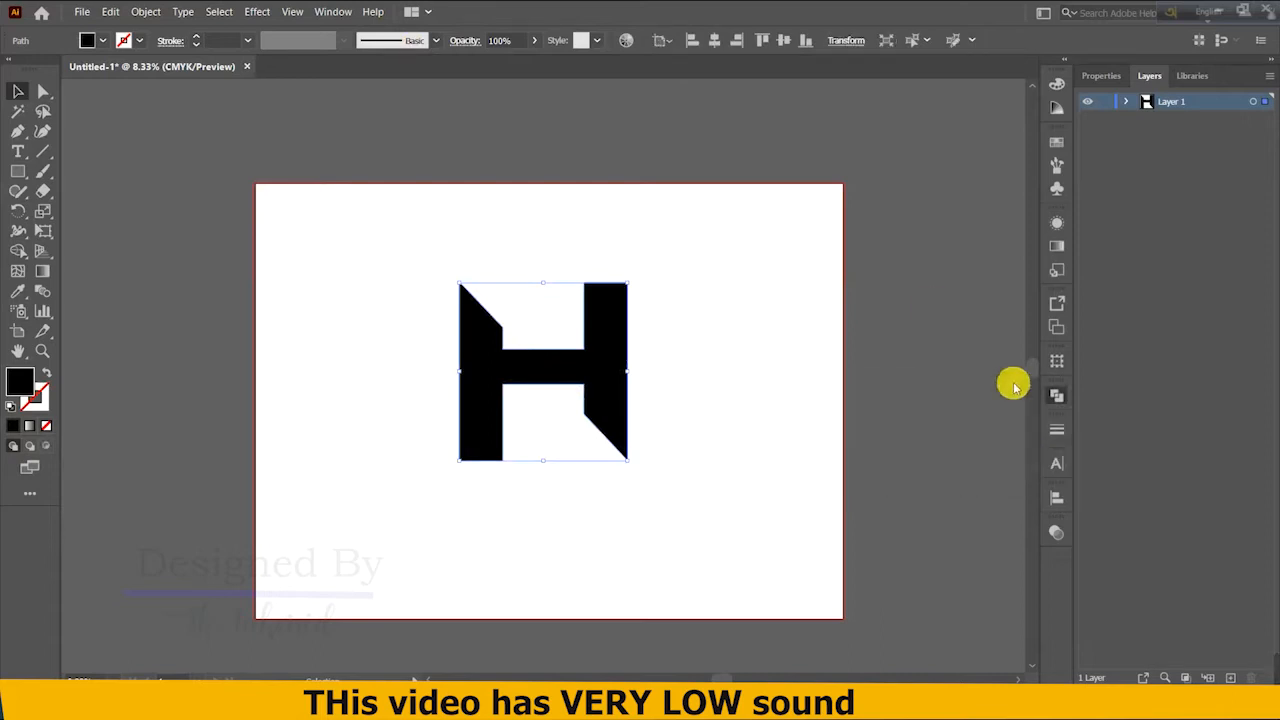
pyautogui.click(630, 328)
pyautogui.click(500, 334)
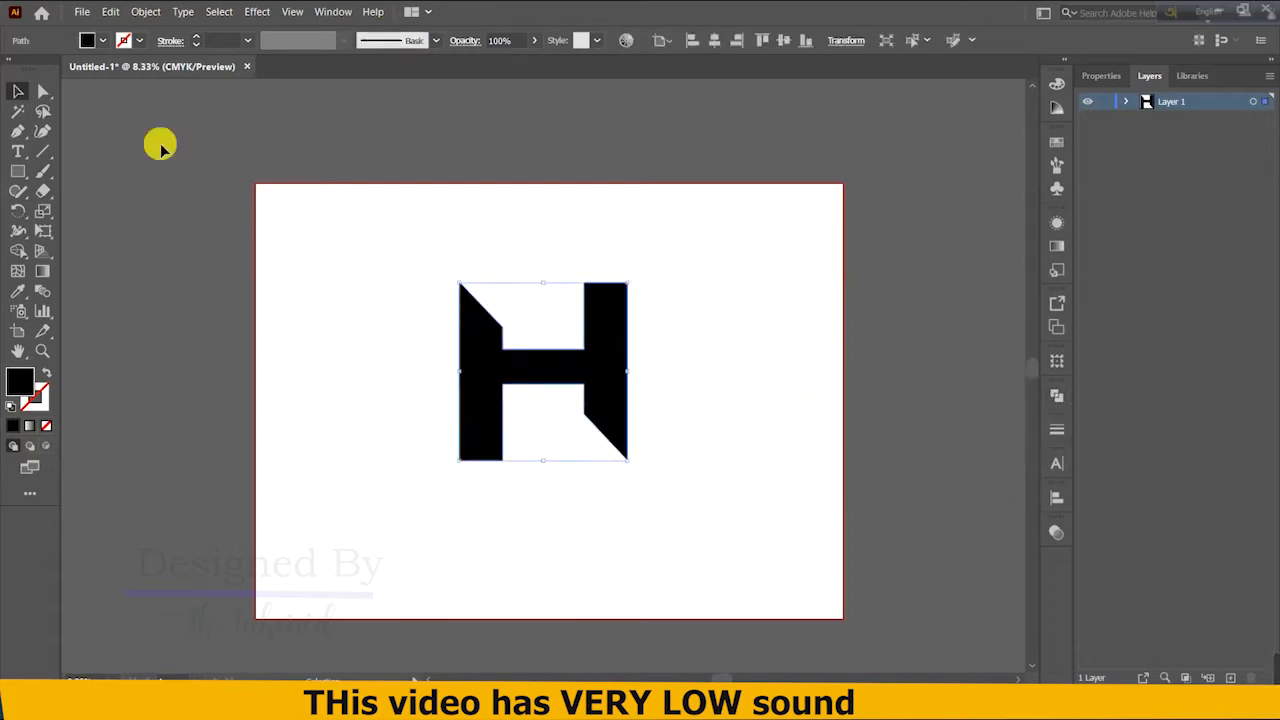
pyautogui.click(43, 131)
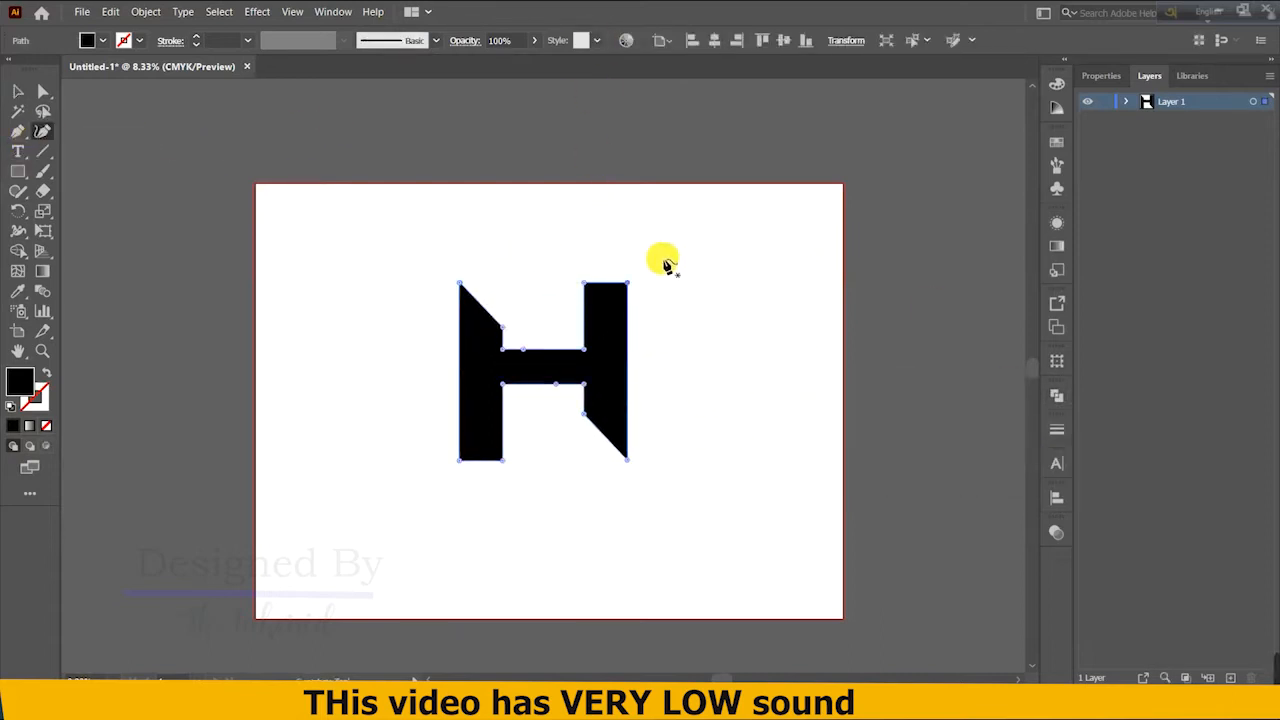
pyautogui.click(18, 131)
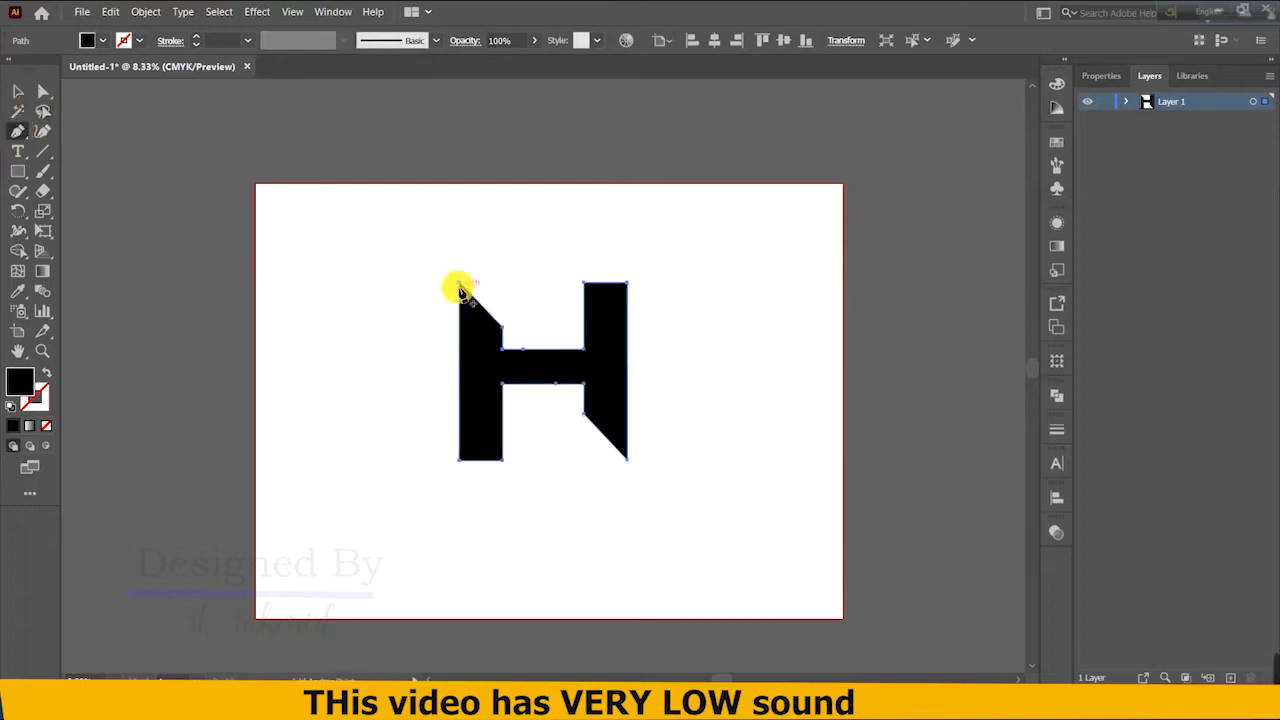
pyautogui.click(20, 96)
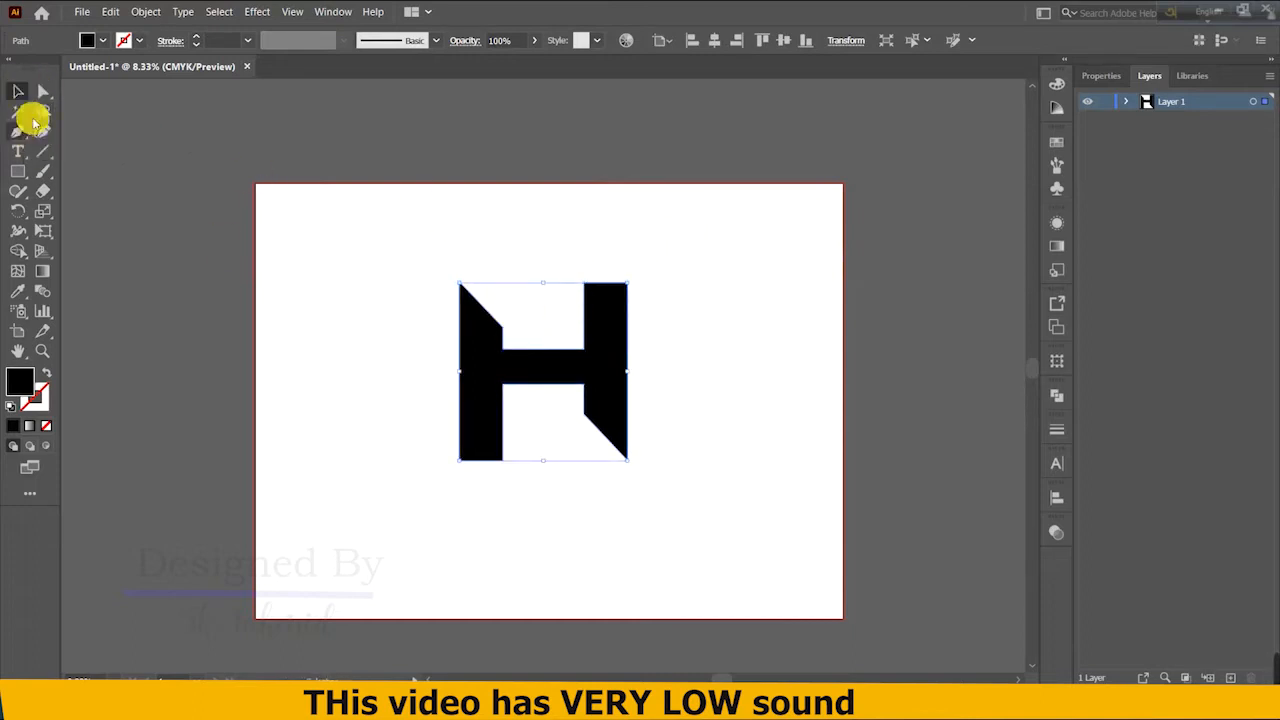
# Move the merged H slightly upward on the artboard with the Group Selection tool
pyautogui.click(43, 91)
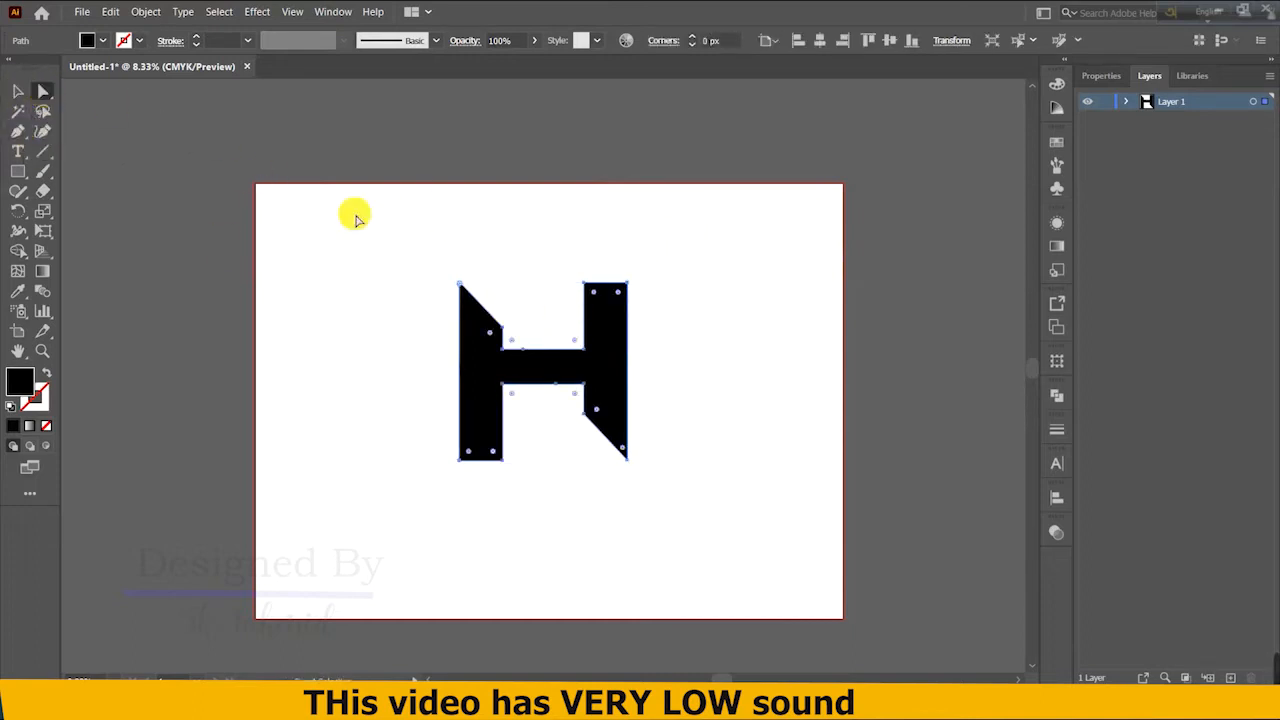
pyautogui.rightClick(43, 89)
pyautogui.click(130, 110)
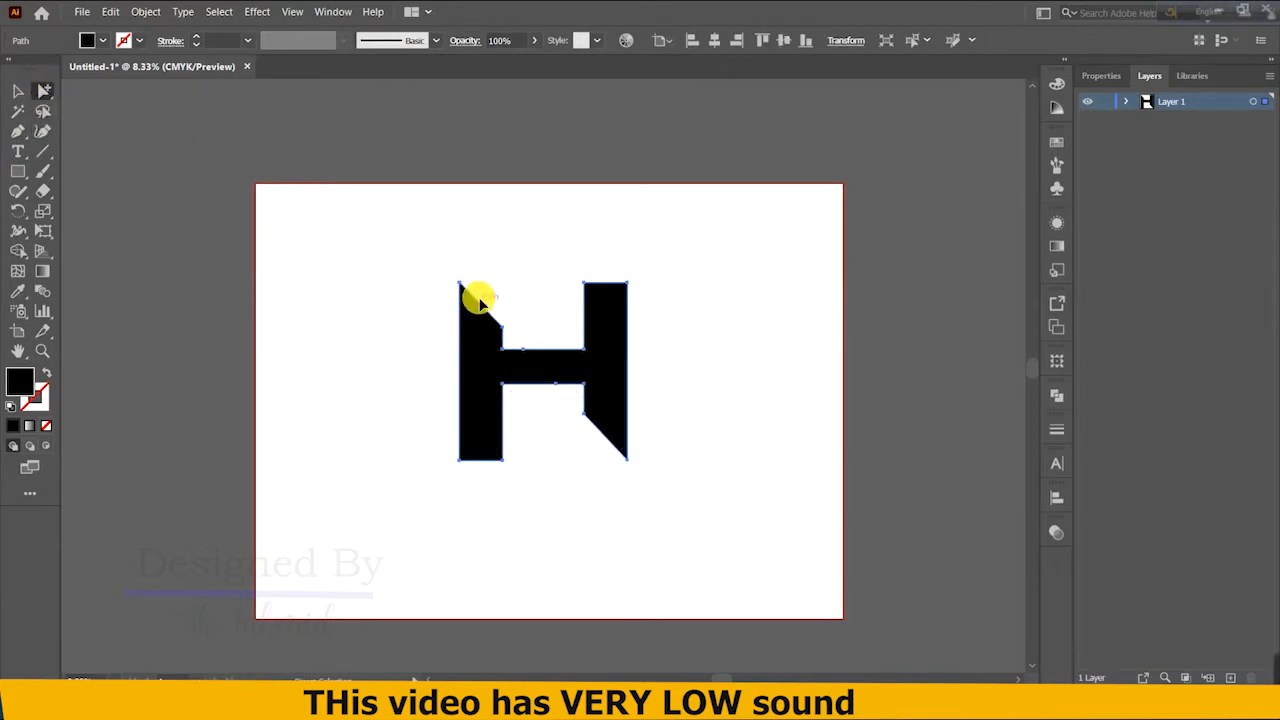
pyautogui.moveTo(480, 300); pyautogui.dragTo(479, 287)
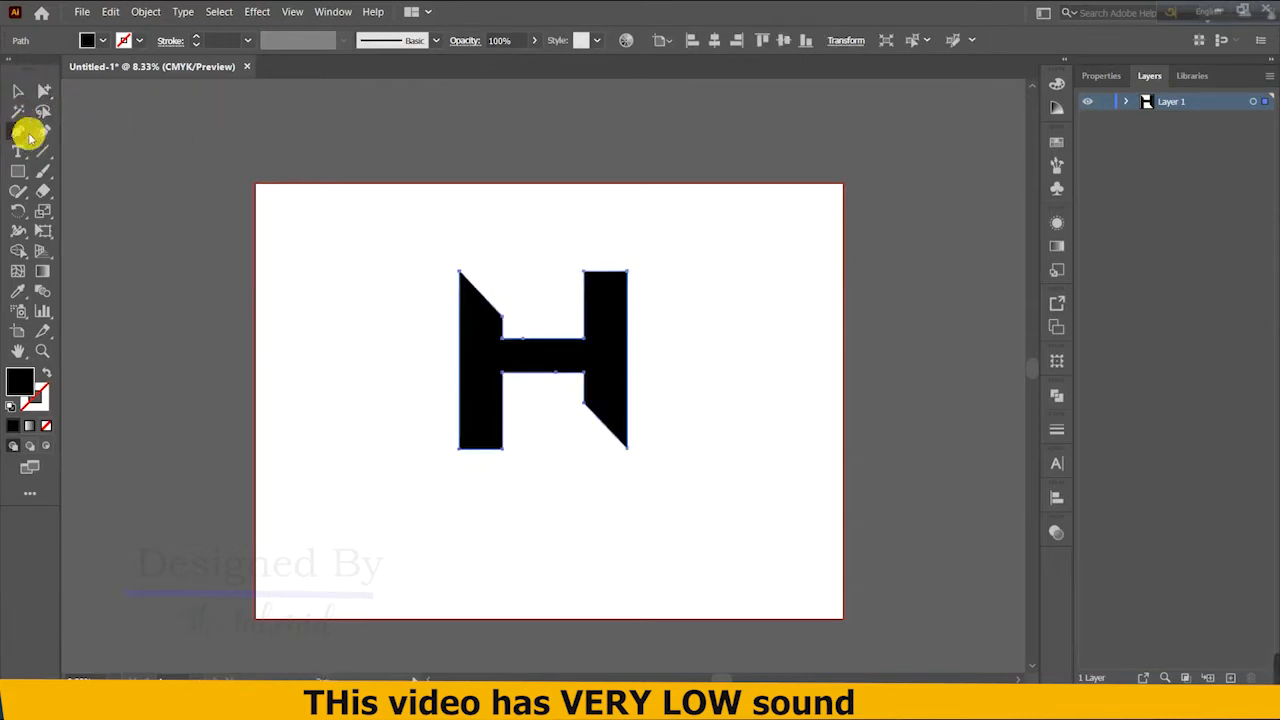
pyautogui.click(43, 131)
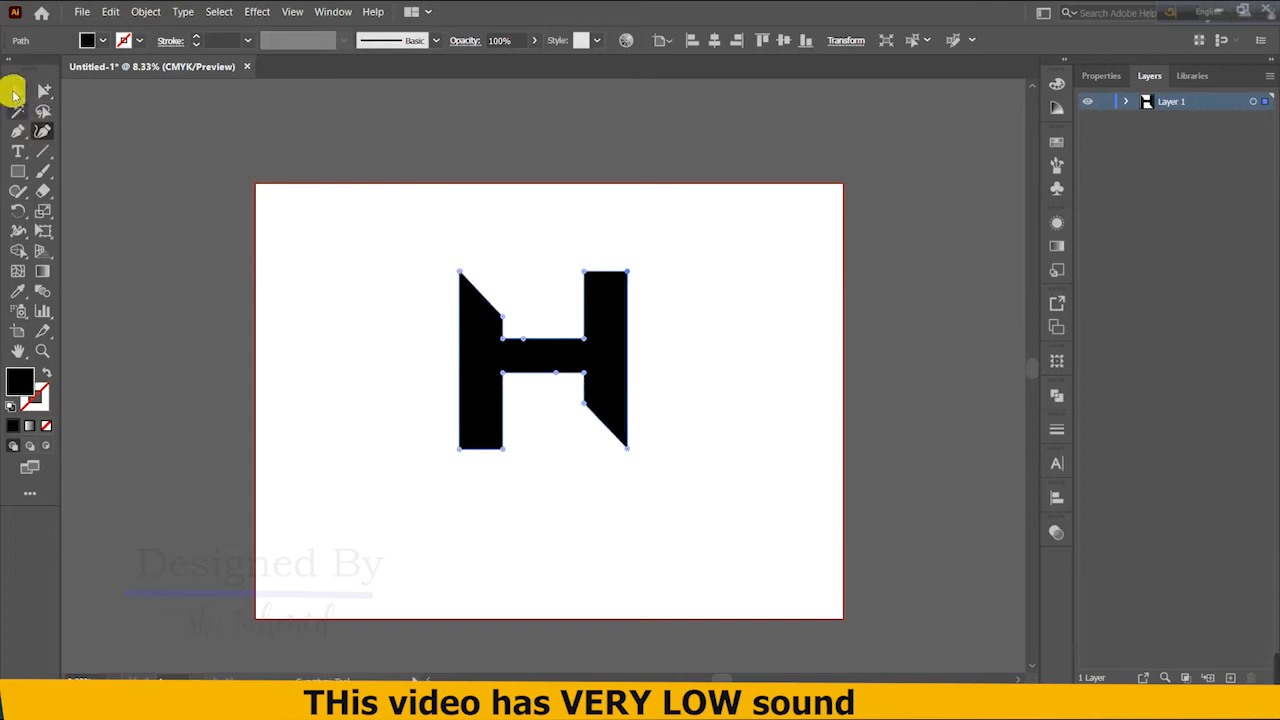
# Draw a vertical line along the left stem's outer edge, extending past both ends, and give it a black 1 pt stroke
pyautogui.click(43, 151)
pyautogui.moveTo(459, 459); pyautogui.dragTo(459, 208)
pyautogui.click(199, 40)
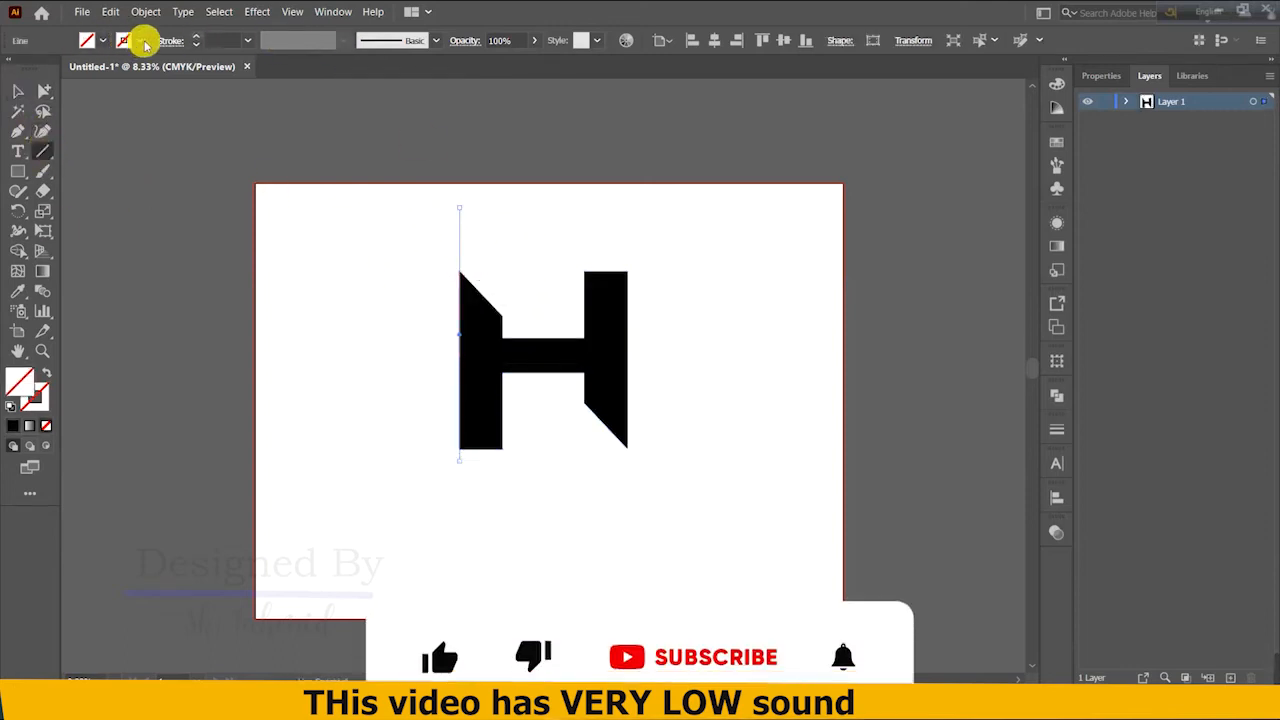
pyautogui.click(126, 40)
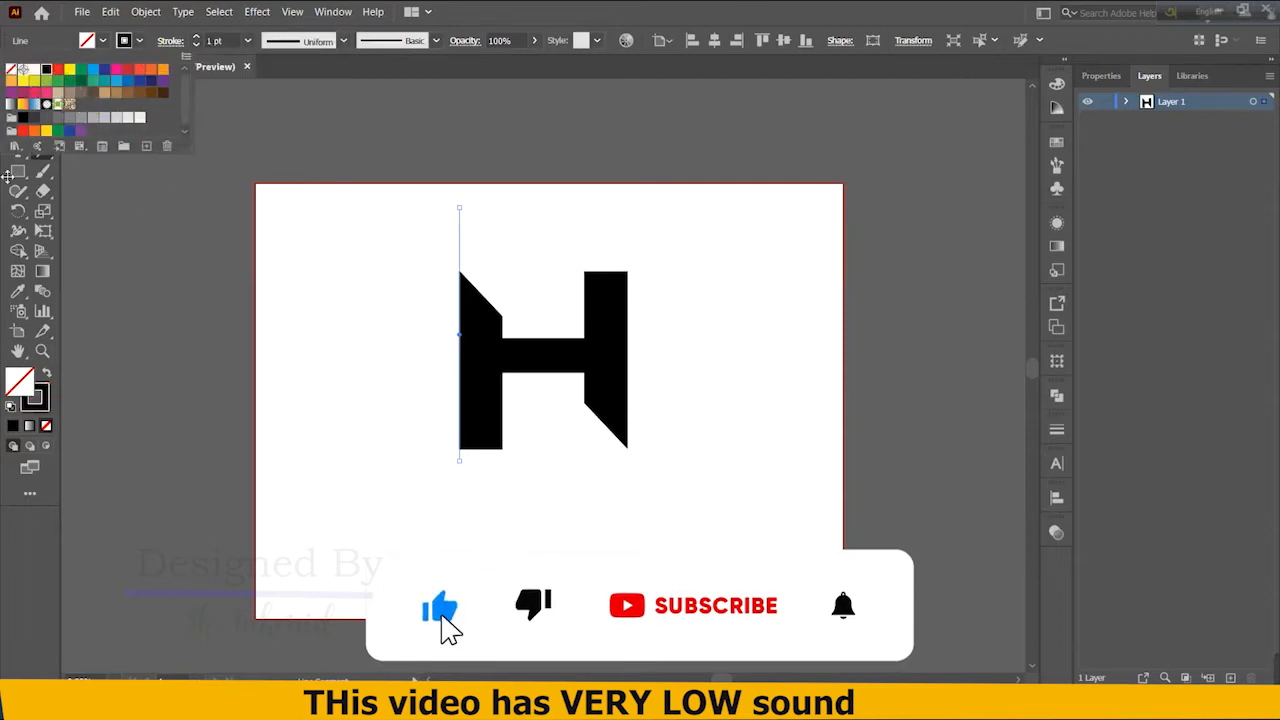
pyautogui.click(189, 208)
pyautogui.click(18, 91)
pyautogui.click(625, 232)
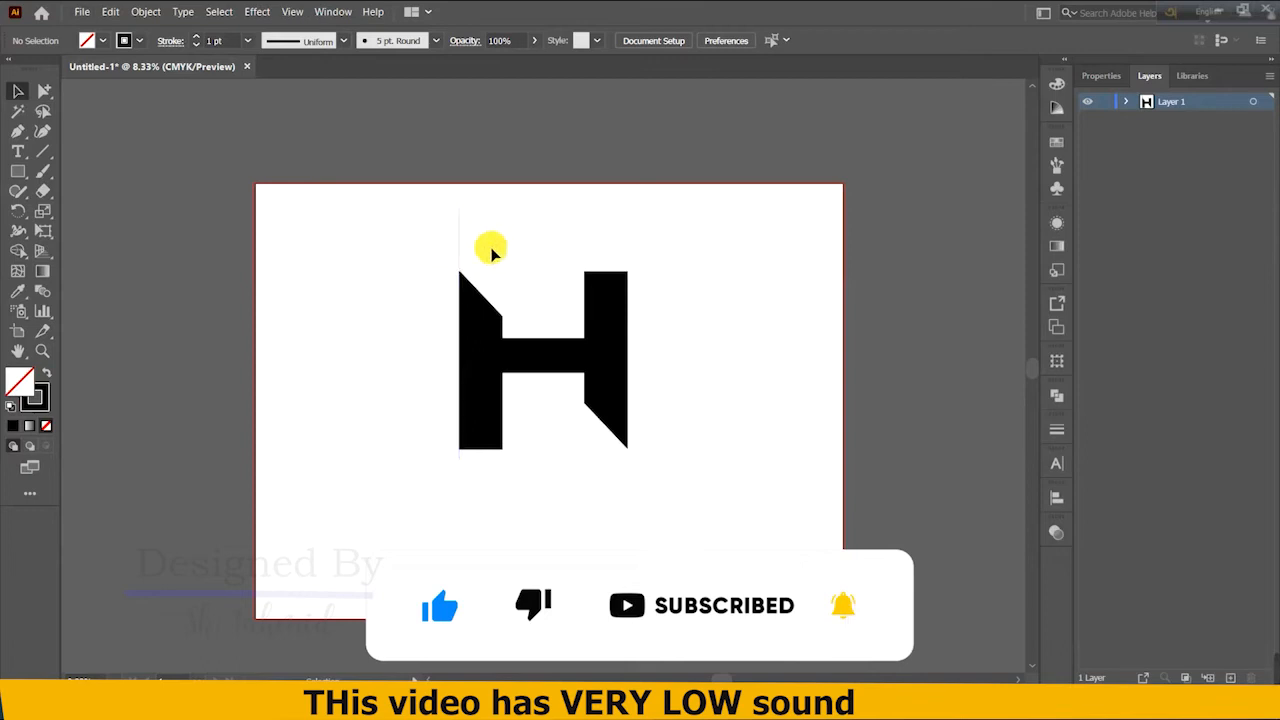
# Duplicate the vertical line onto the right stem's outer edge and extend the copy's lower end further down
pyautogui.click(461, 245)
pyautogui.moveTo(461, 245); pyautogui.dragTo(629, 253)
pyautogui.click(710, 342)
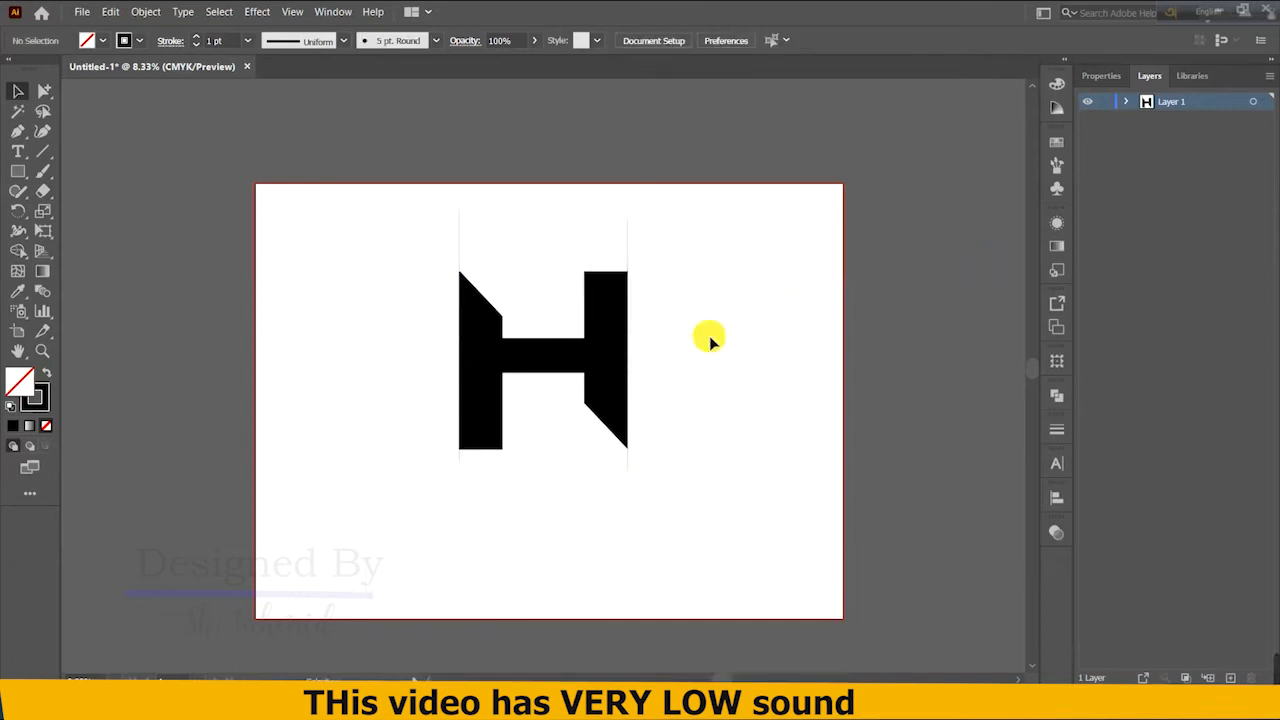
pyautogui.click(629, 246)
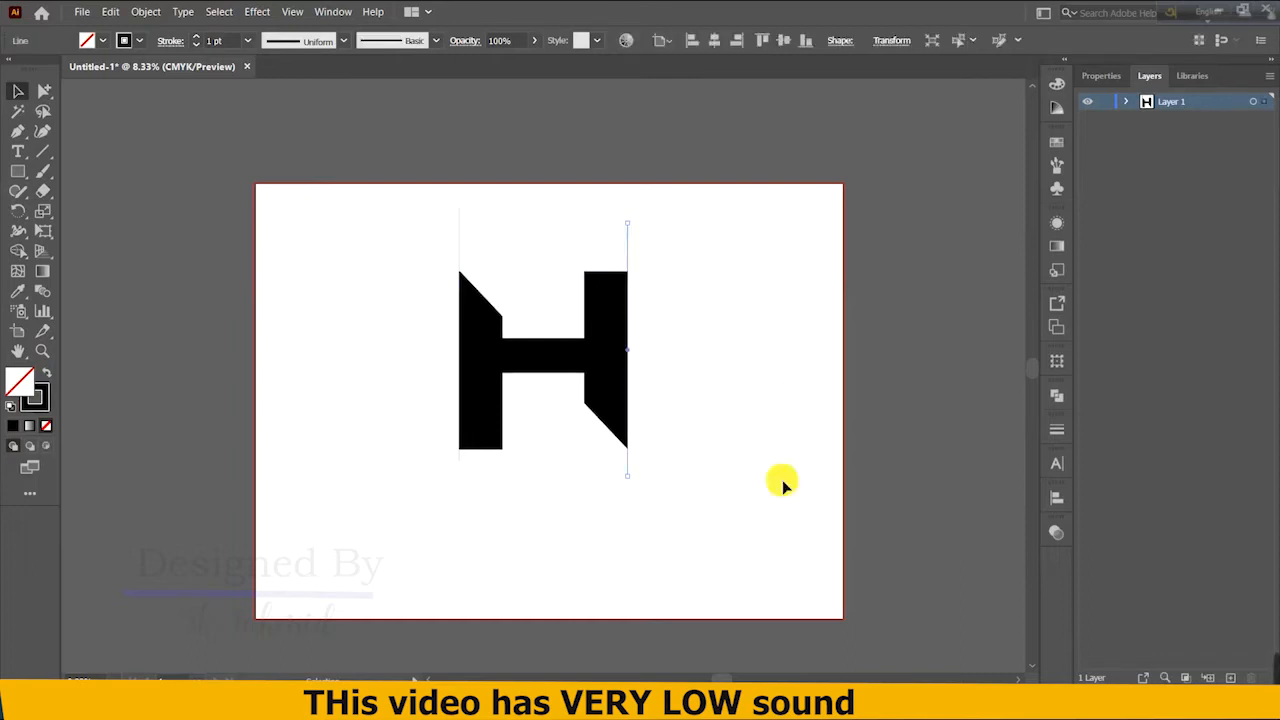
pyautogui.moveTo(626, 483); pyautogui.dragTo(627, 506)
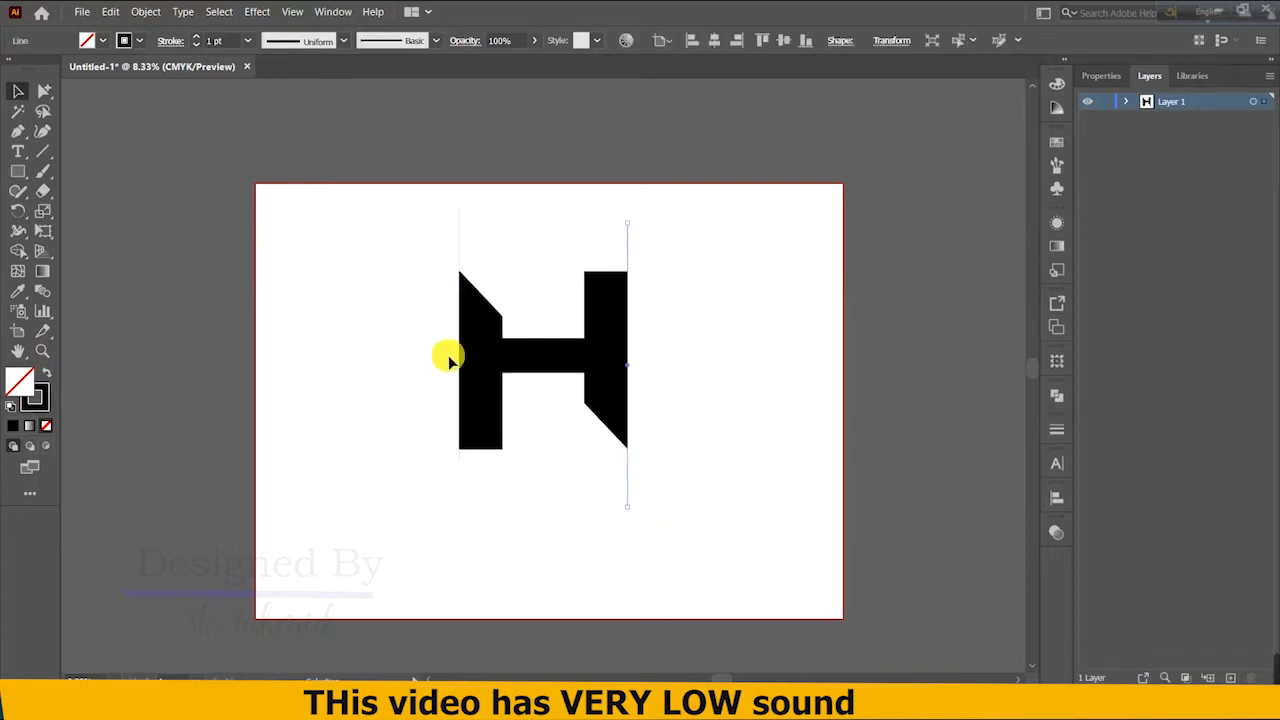
pyautogui.click(281, 307)
pyautogui.click(43, 130)
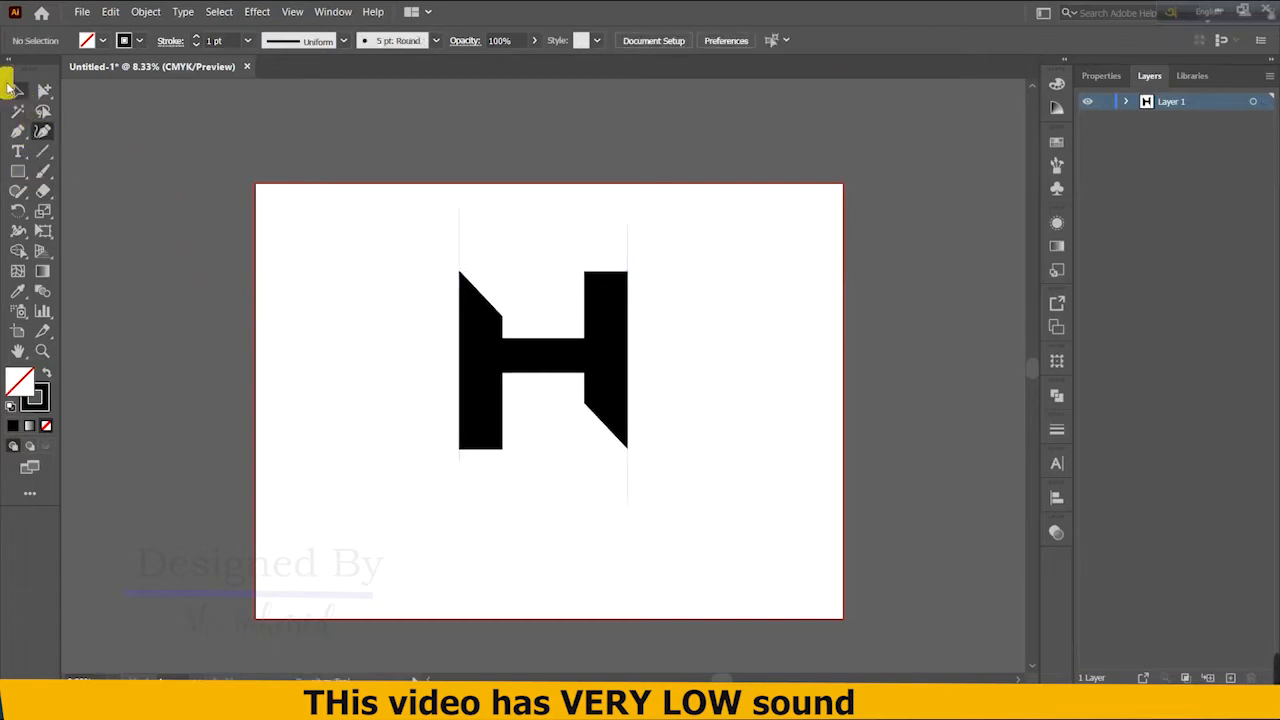
pyautogui.click(10, 89)
pyautogui.click(468, 292)
pyautogui.click(42, 130)
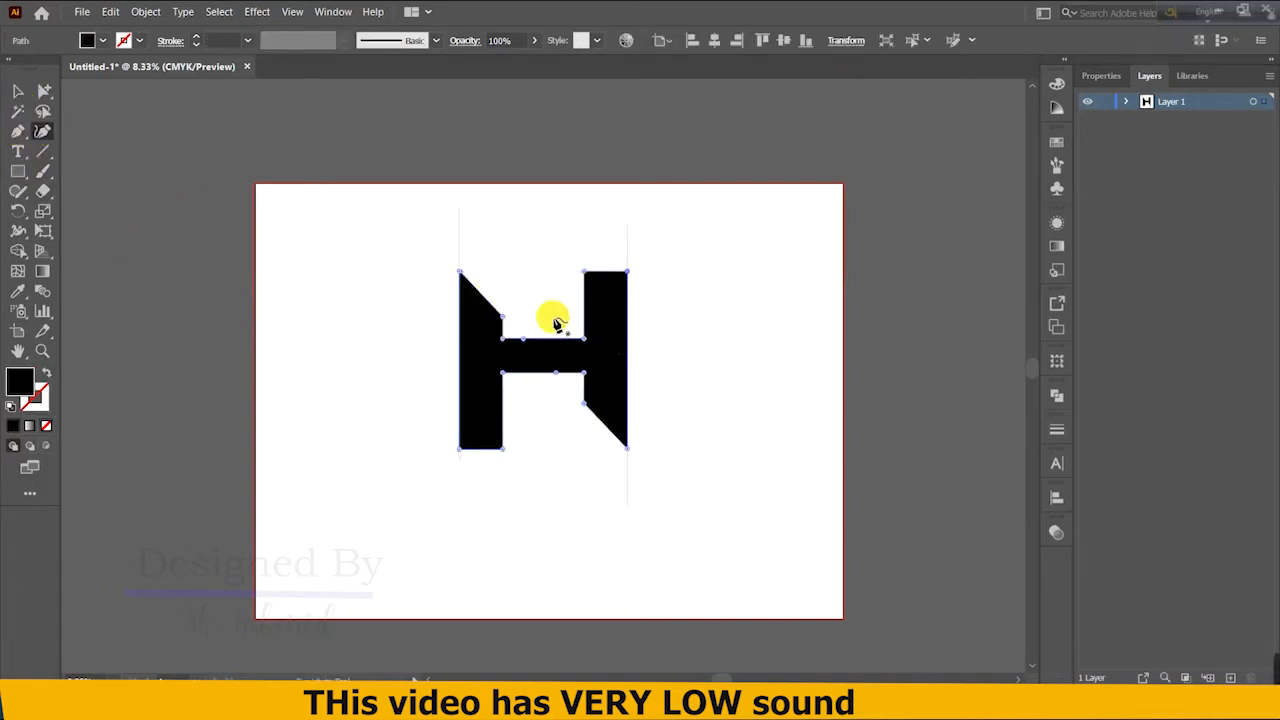
pyautogui.click(18, 89)
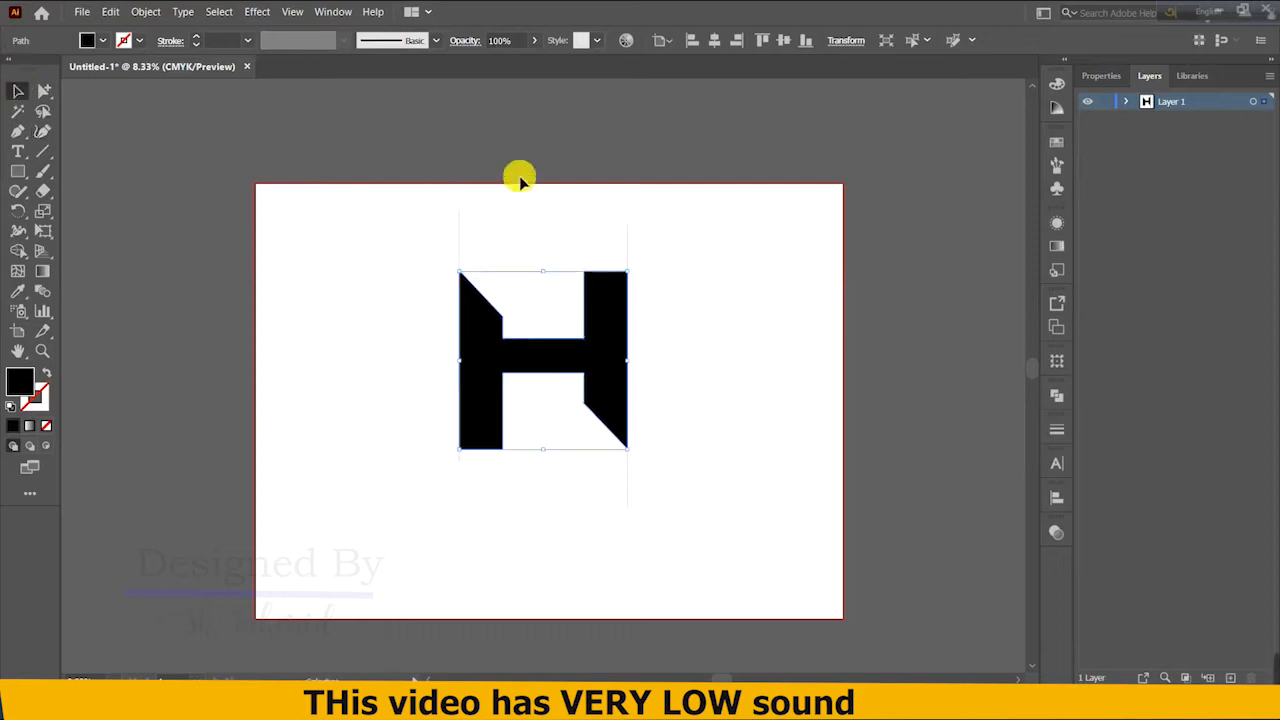
# Place copies of the vertical line along the inner edges of the H's left and right stems
pyautogui.click(456, 244)
pyautogui.moveTo(461, 246); pyautogui.dragTo(587, 260)
pyautogui.click(587, 197)
pyautogui.click(677, 257)
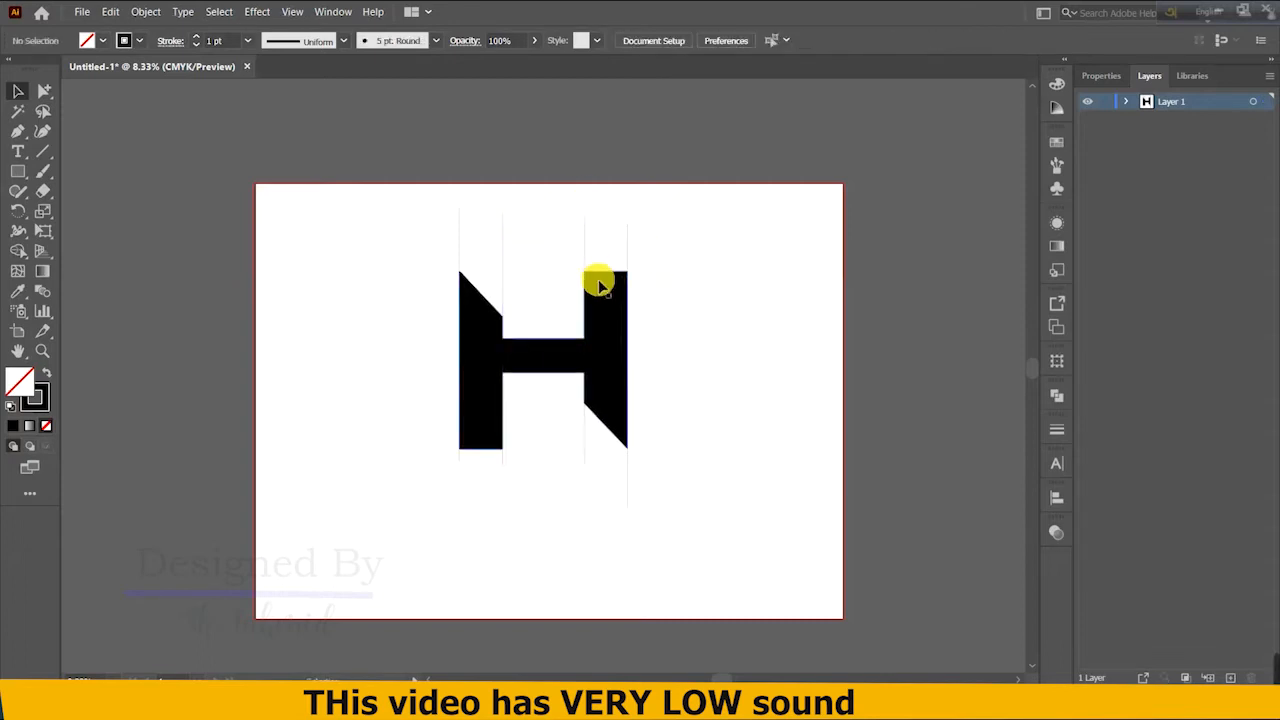
# Nudge the vertical construction line at the right stem's inner edge so it sits exactly on that edge
pyautogui.hotkey('ctrl', '=')
pyautogui.hotkey('ctrl', '=')
pyautogui.hotkey('ctrl', '=')
pyautogui.scroll(5, 588, 340)
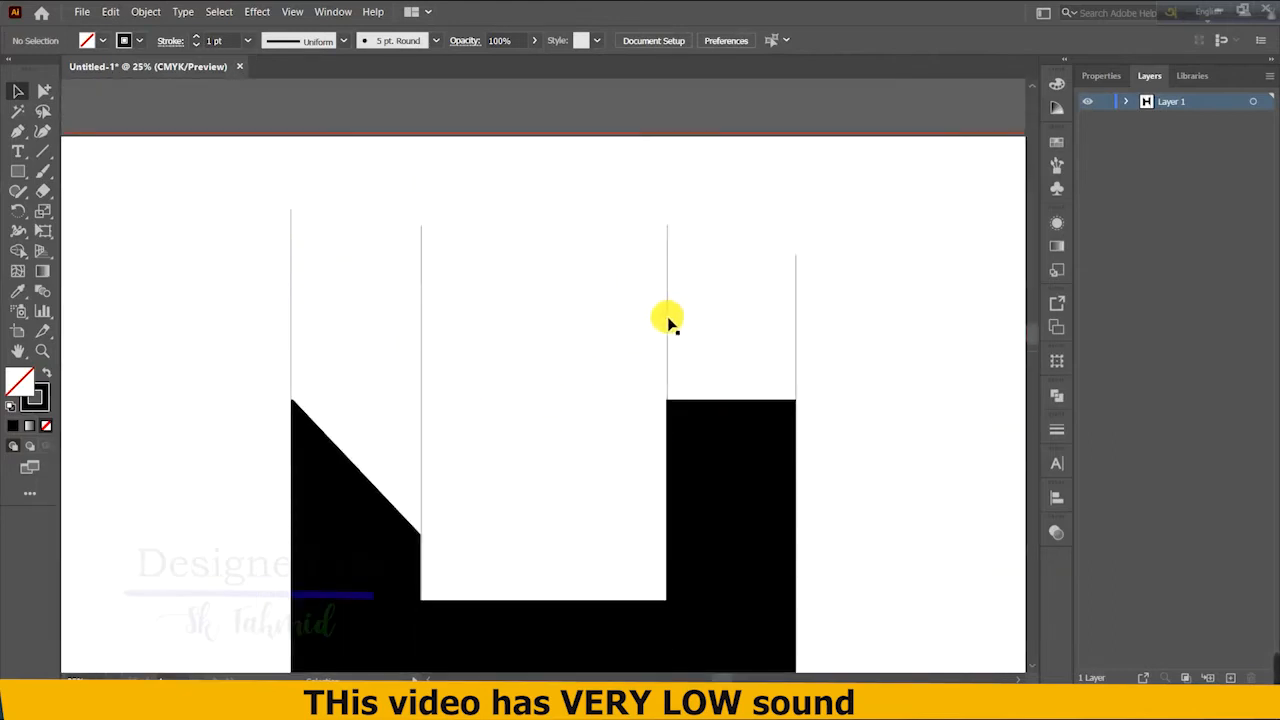
pyautogui.moveTo(668, 319); pyautogui.dragTo(664, 345)
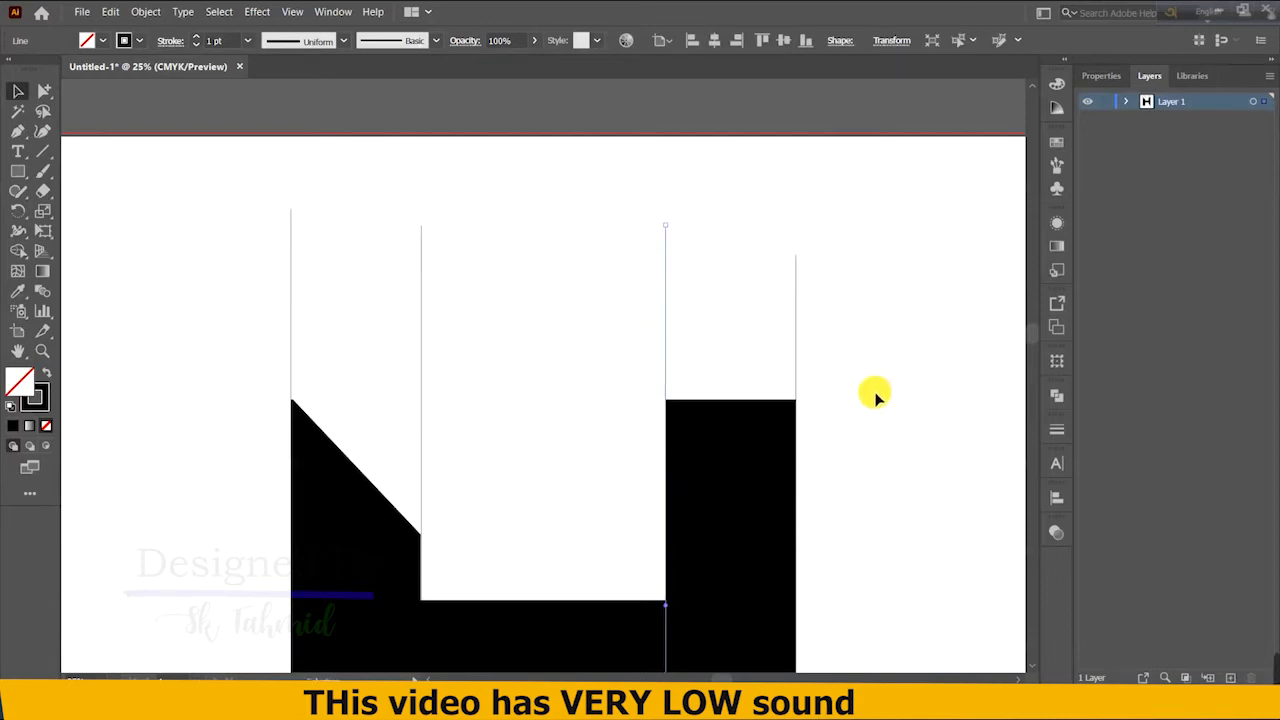
# Raise both anchor points of the left stem's slanted top along their construction lines with the Curvature tool
pyautogui.hotkey('ctrl', '-')
pyautogui.click(337, 360)
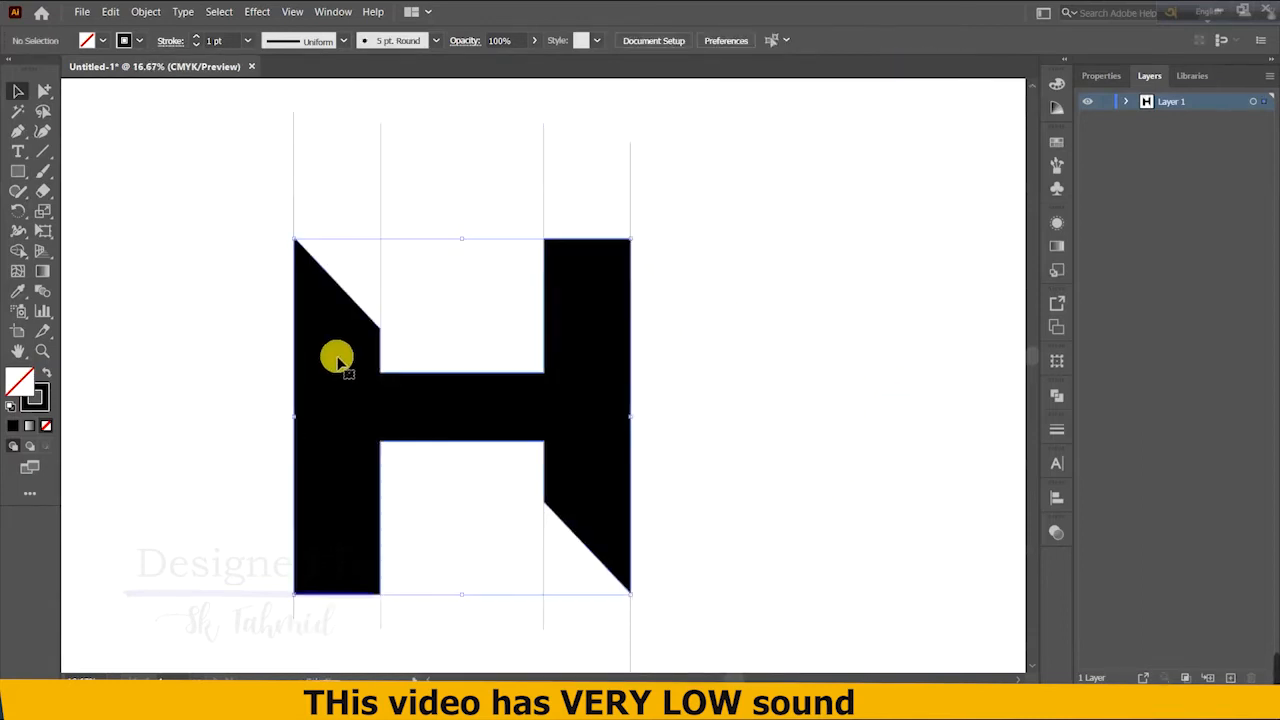
pyautogui.click(42, 131)
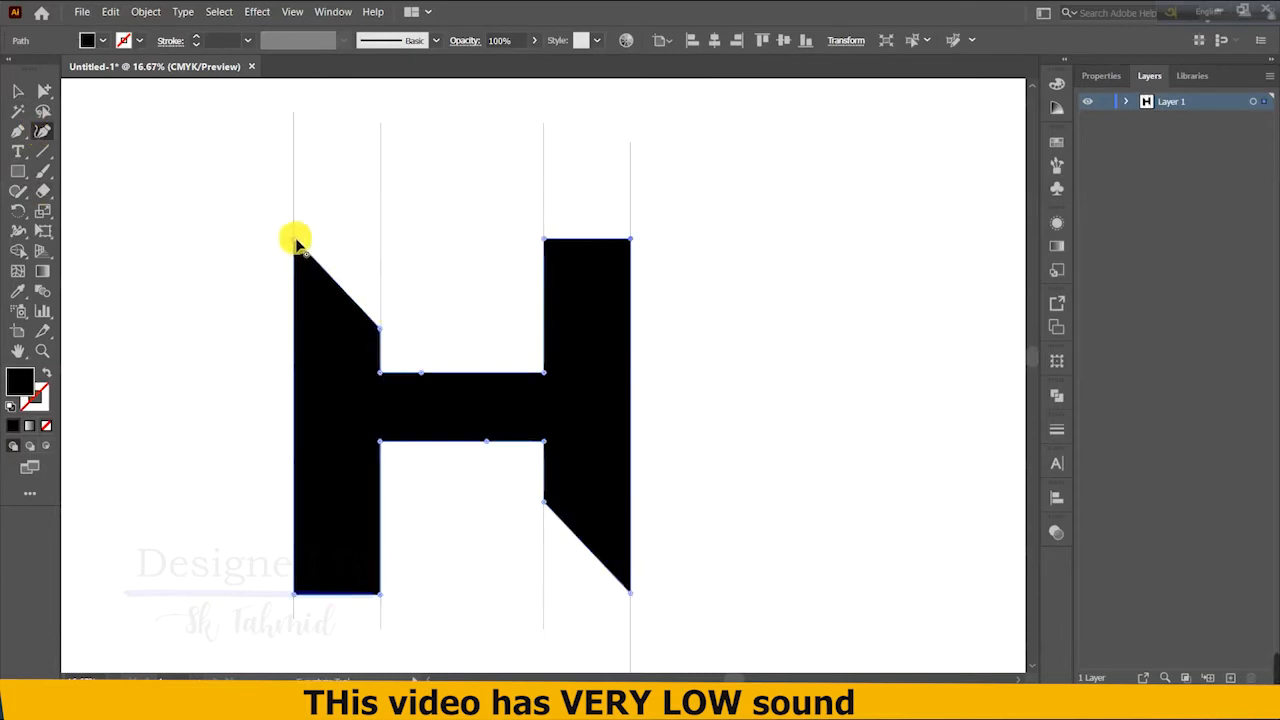
pyautogui.click(294, 180)
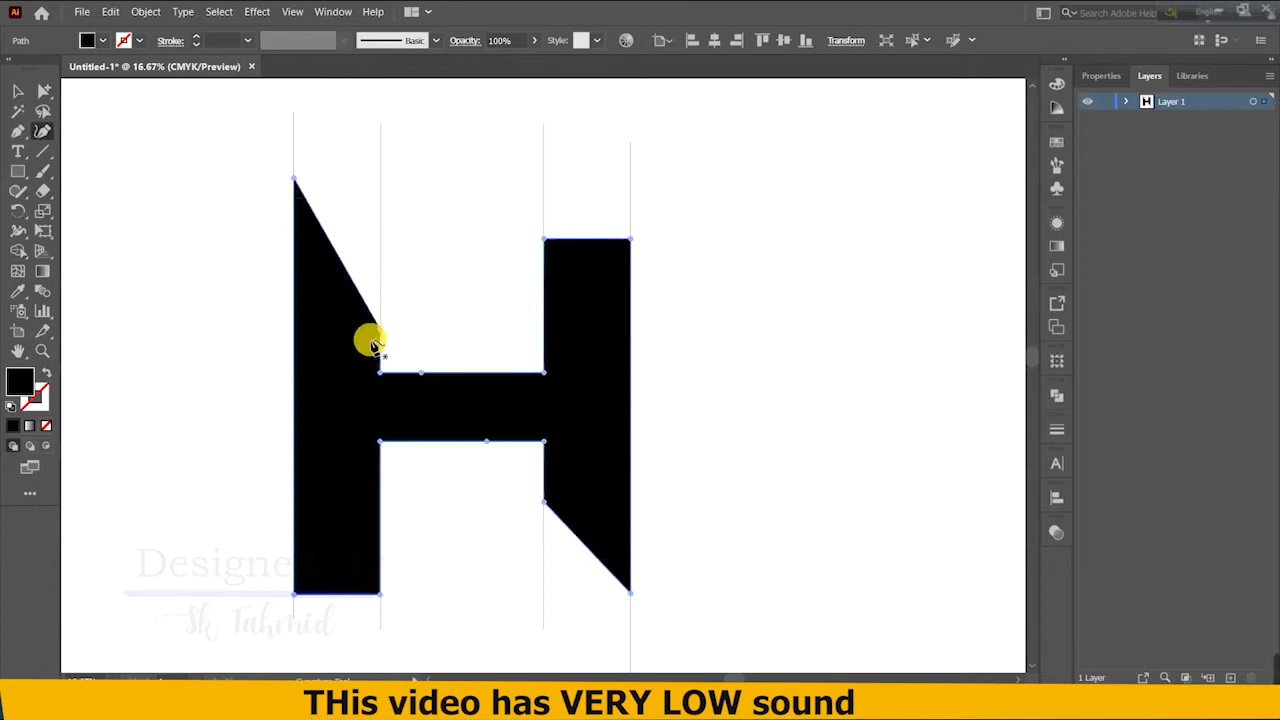
pyautogui.scroll(-1, 515, 330)
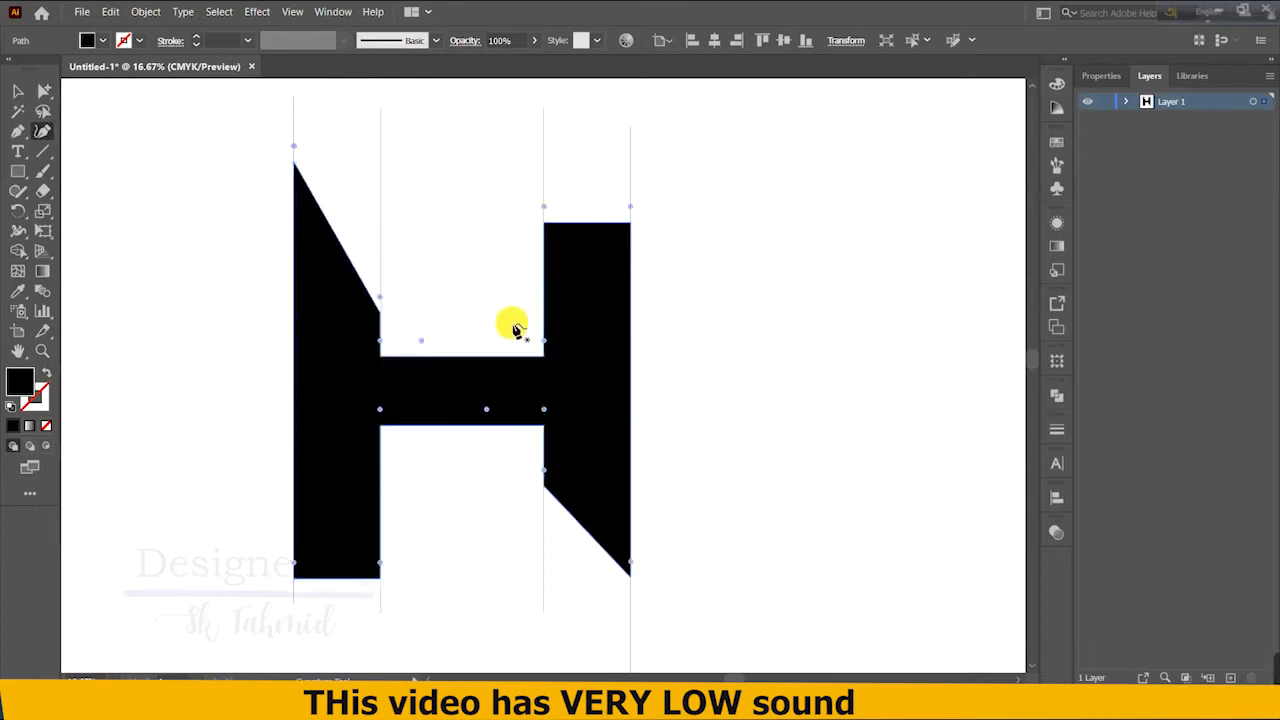
pyautogui.click(381, 316)
pyautogui.click(380, 278)
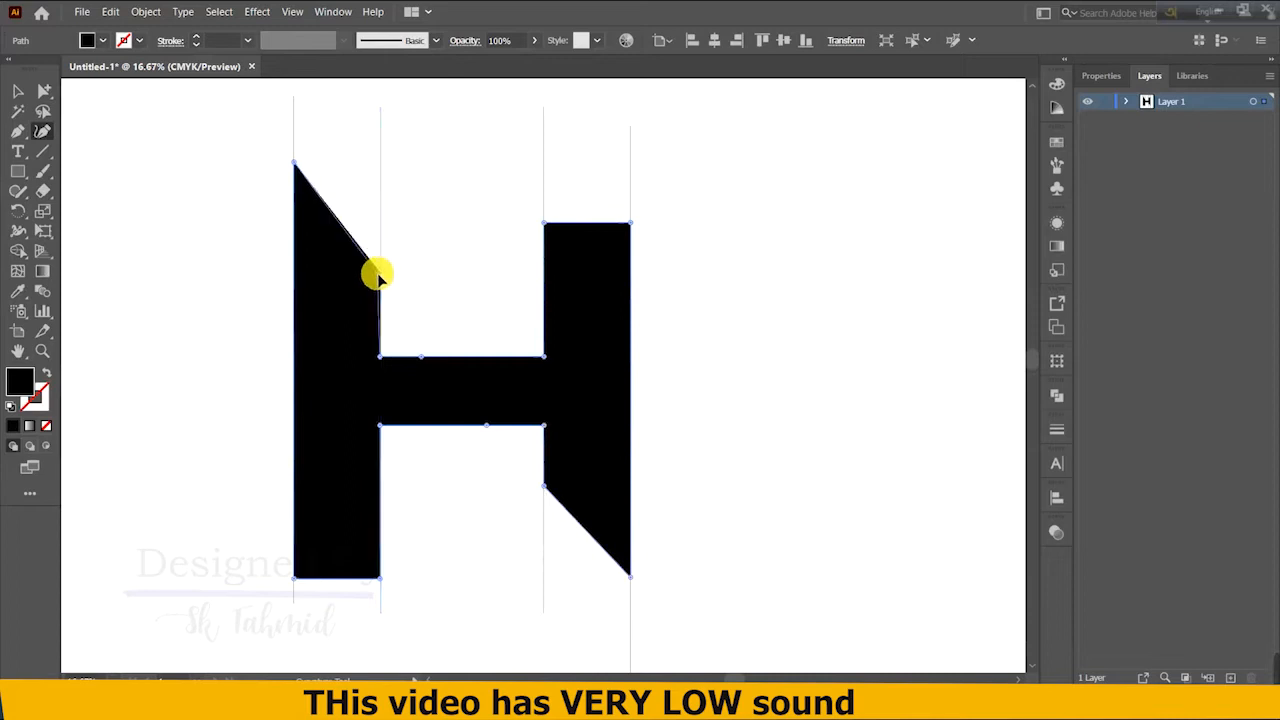
pyautogui.click(18, 91)
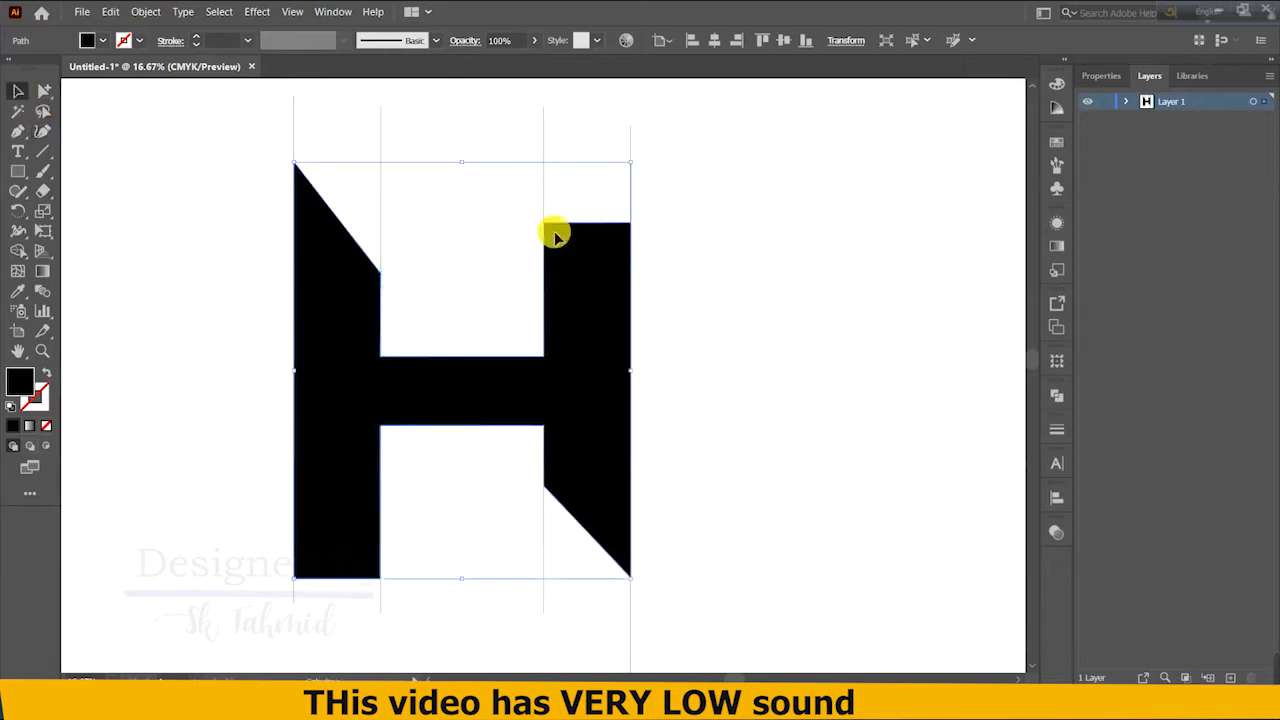
pyautogui.click(697, 275)
# Lower both anchor points of the right stem's slanted bottom along their construction lines, making the slant steeper with the Curvature tool
pyautogui.scroll(-1, 591, 437)
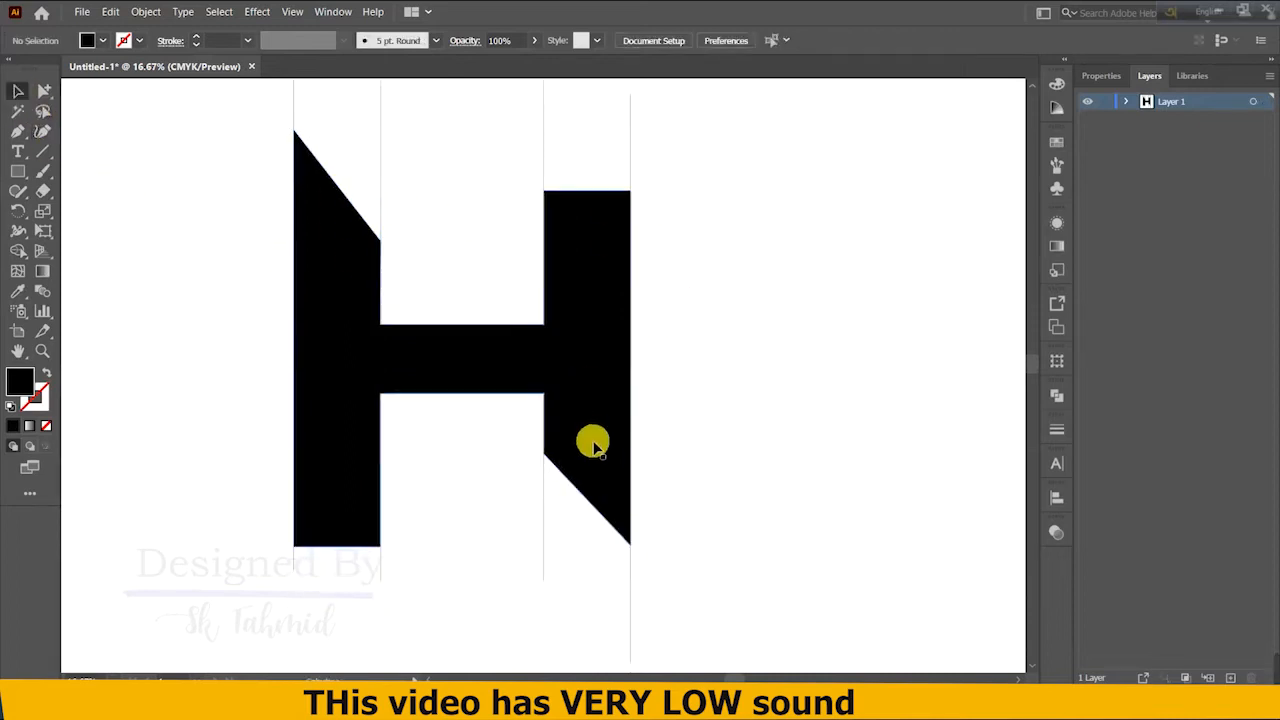
pyautogui.click(580, 374)
pyautogui.click(43, 131)
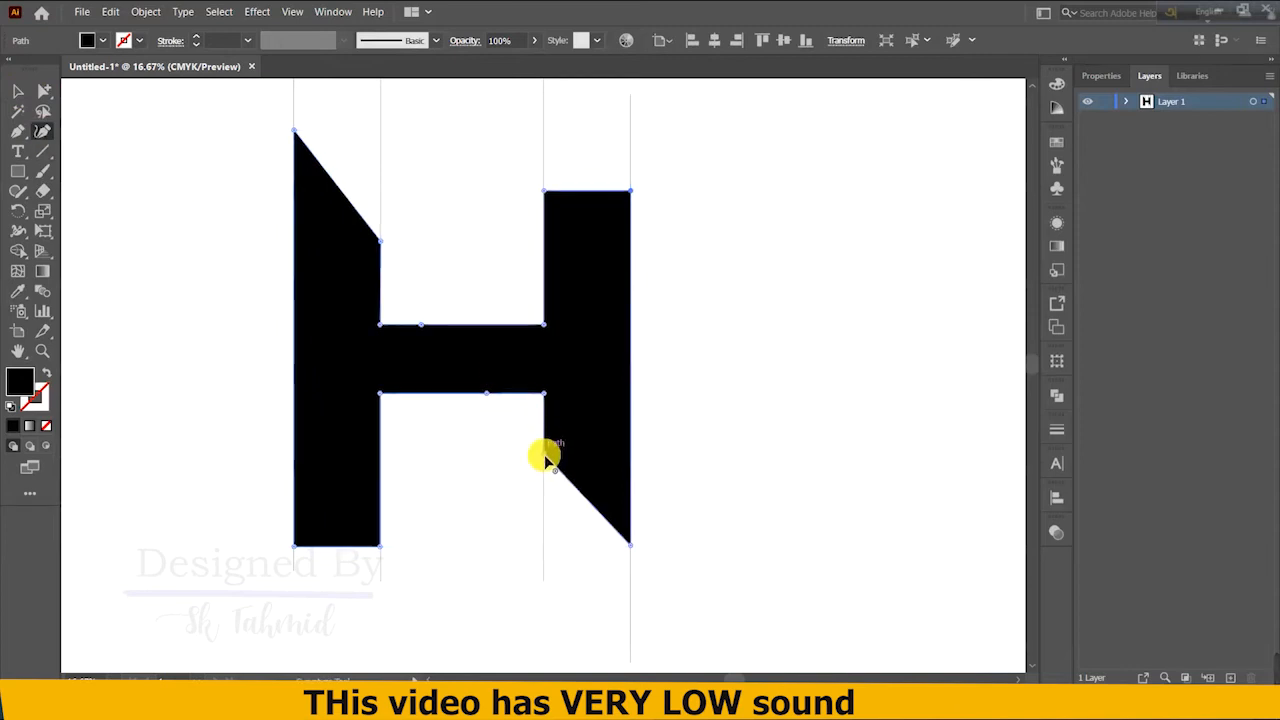
pyautogui.moveTo(545, 458); pyautogui.dragTo(546, 497)
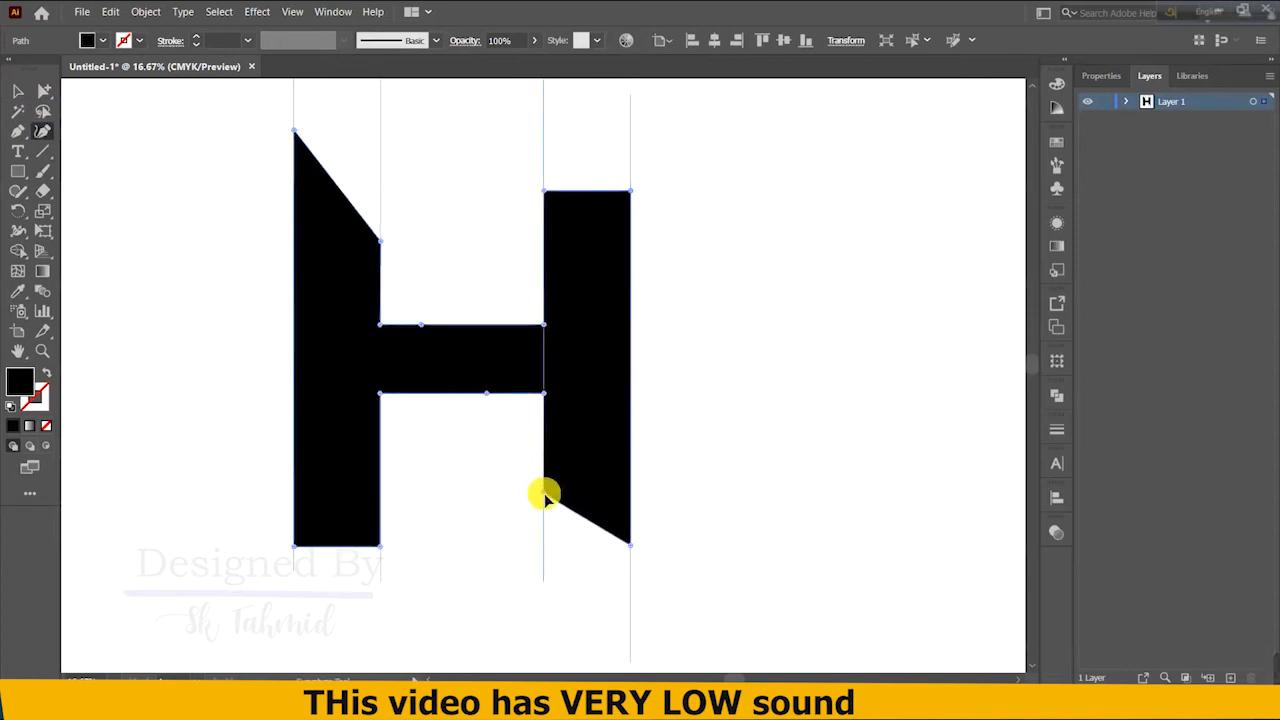
pyautogui.moveTo(630, 545); pyautogui.dragTo(631, 578)
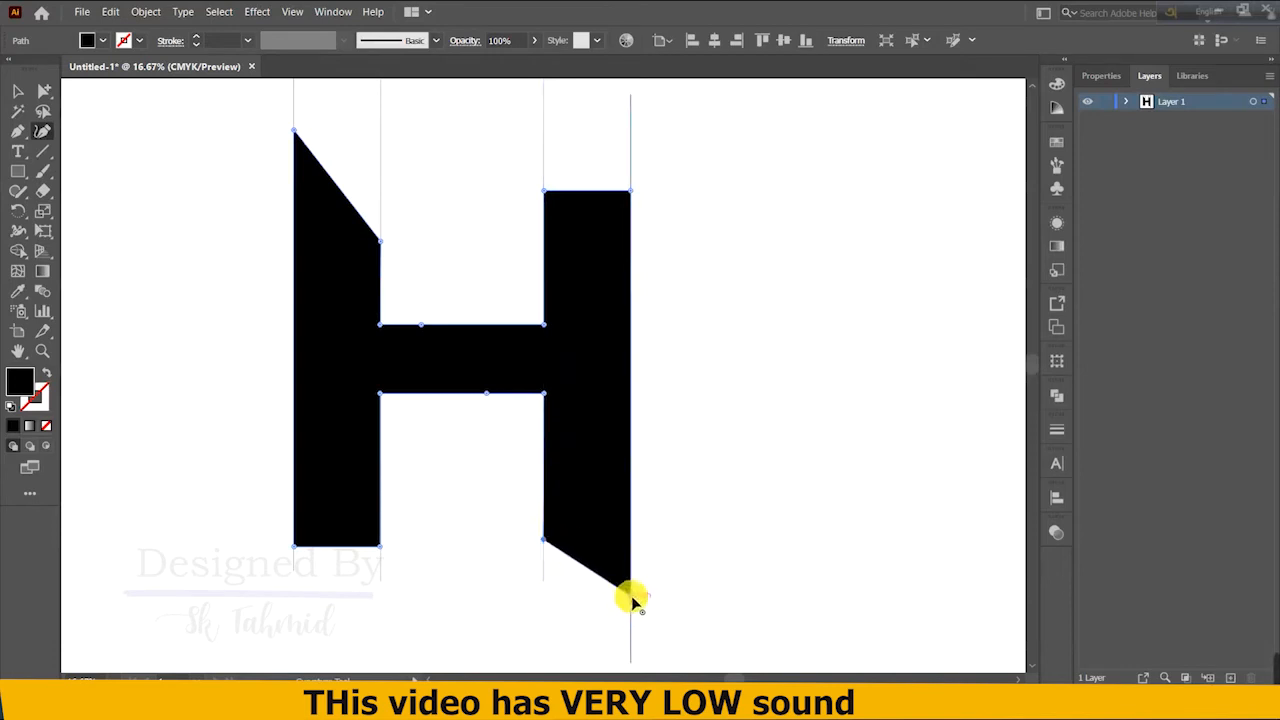
pyautogui.scroll(-2, 630, 598)
pyautogui.moveTo(631, 501); pyautogui.dragTo(630, 556)
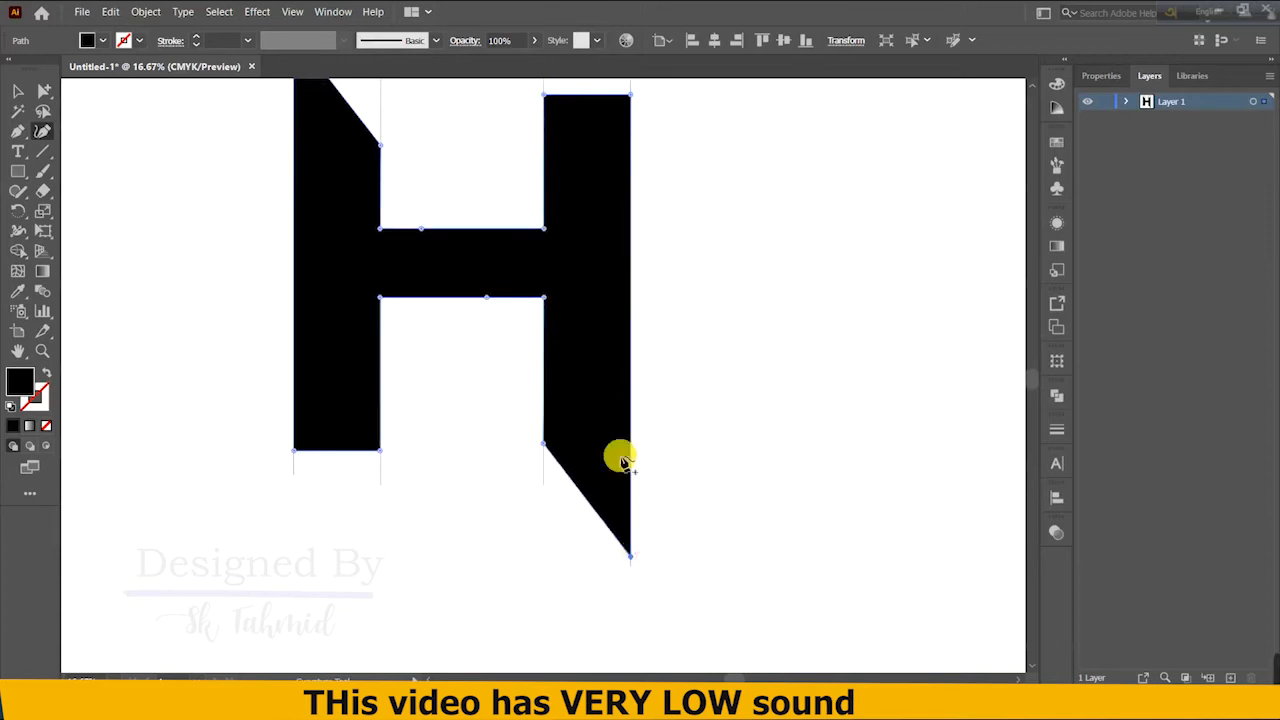
pyautogui.scroll(10, 298, 352)
pyautogui.scroll(-6, 324, 342)
pyautogui.click(19, 91)
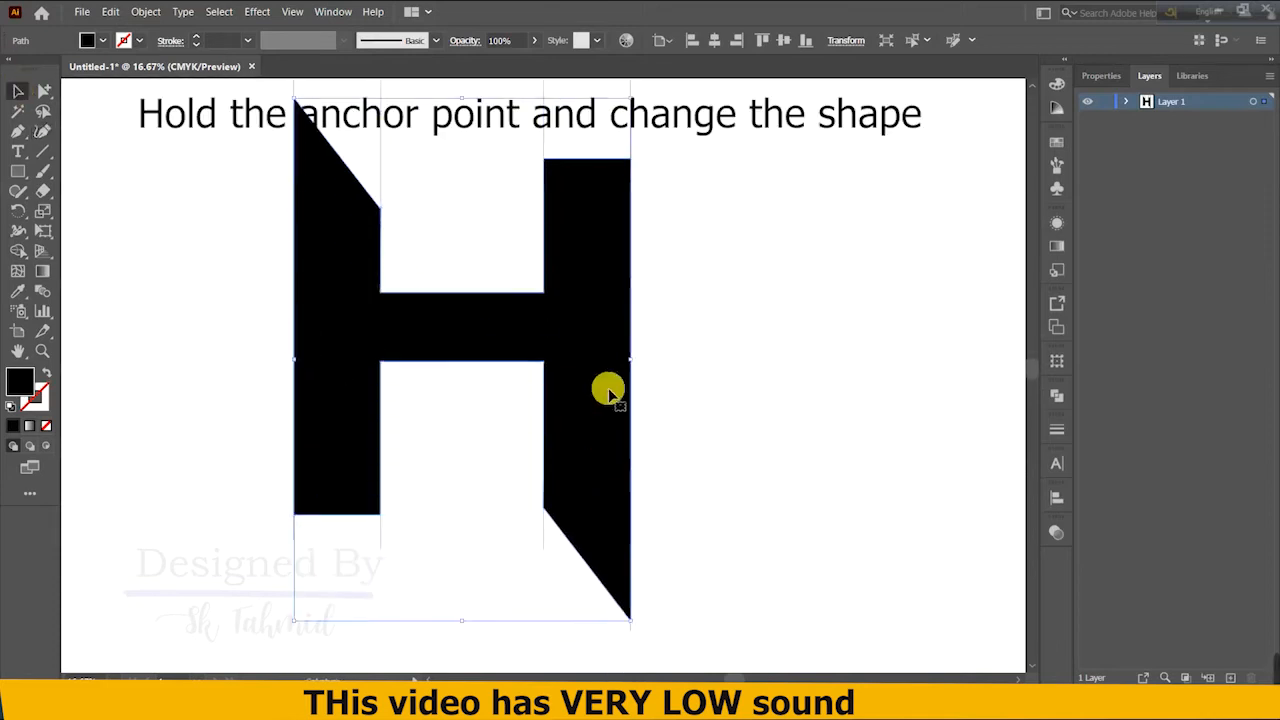
pyautogui.scroll(-2, 700, 378)
pyautogui.scroll(1, 742, 370)
pyautogui.scroll(1, 743, 368)
pyautogui.click(763, 324)
pyautogui.scroll(3, 763, 328)
pyautogui.scroll(-3, 748, 356)
pyautogui.scroll(3, 742, 358)
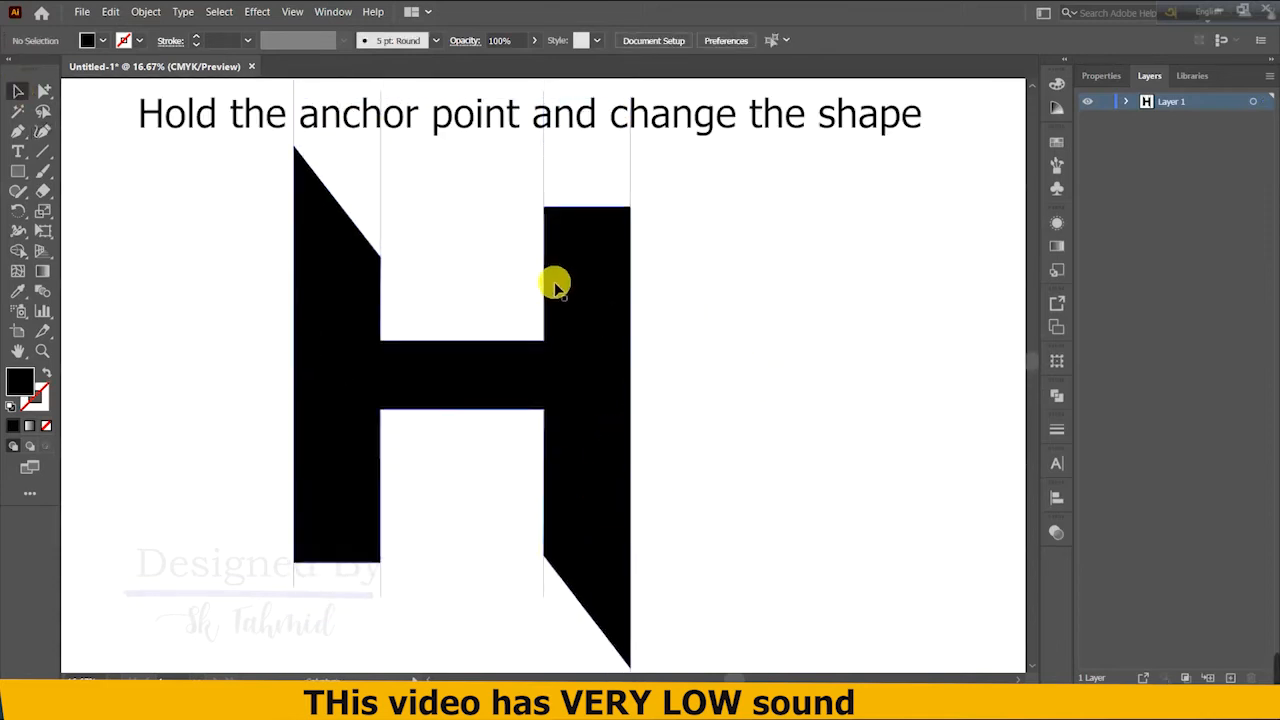
pyautogui.scroll(-2, 580, 320)
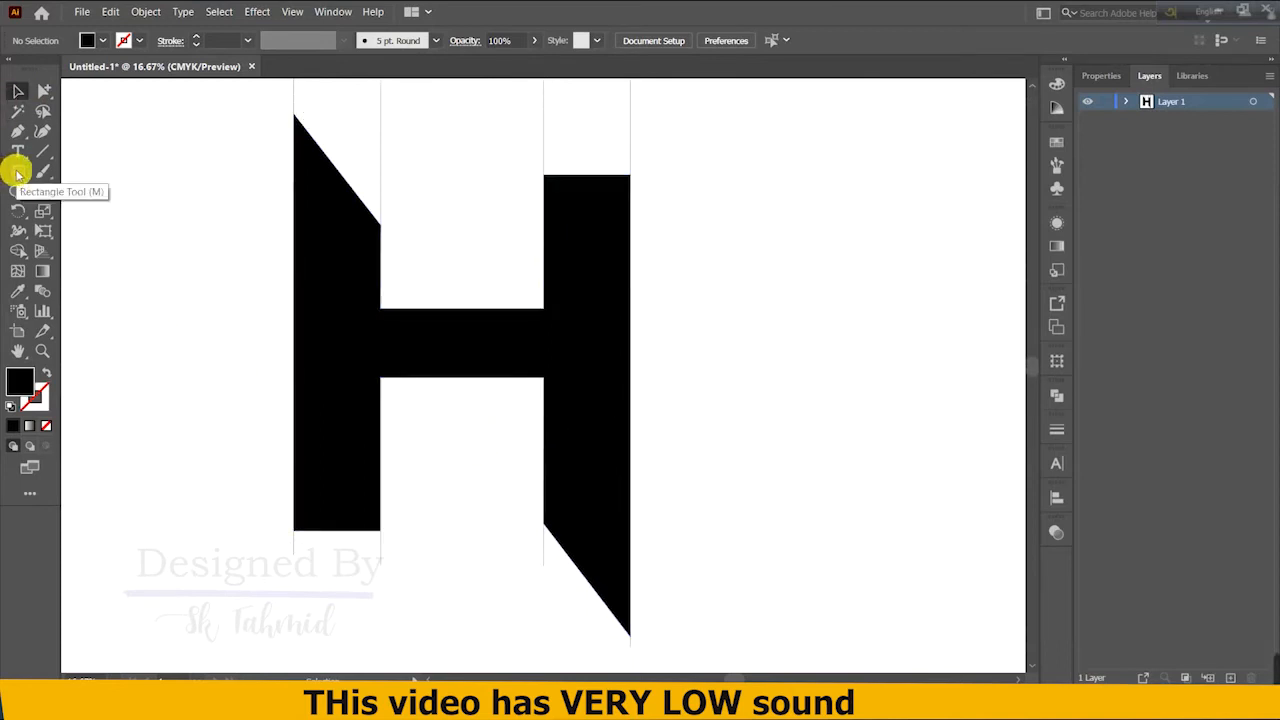
# Draw a horizontal line from the left stem's bottom edge past the right stem and adjust both ends to straighten it
pyautogui.click(43, 151)
pyautogui.moveTo(286, 530); pyautogui.dragTo(790, 536)
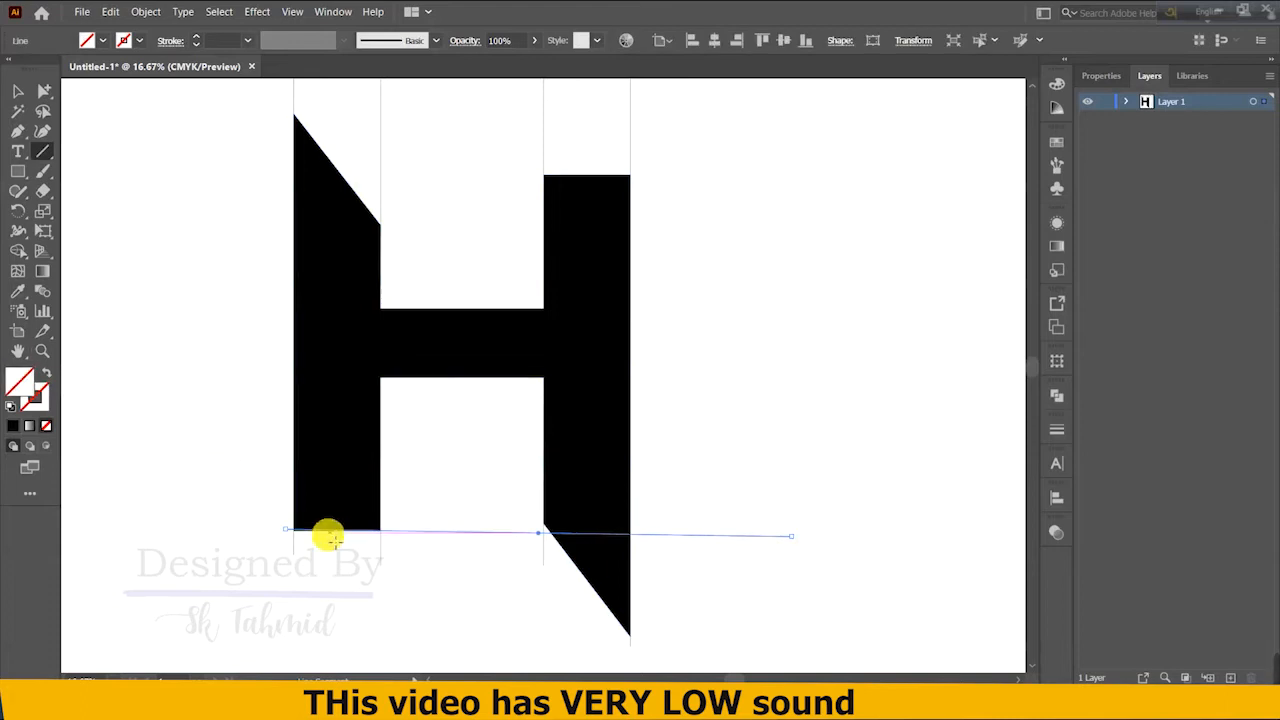
pyautogui.hotkey('ctrl', '+')
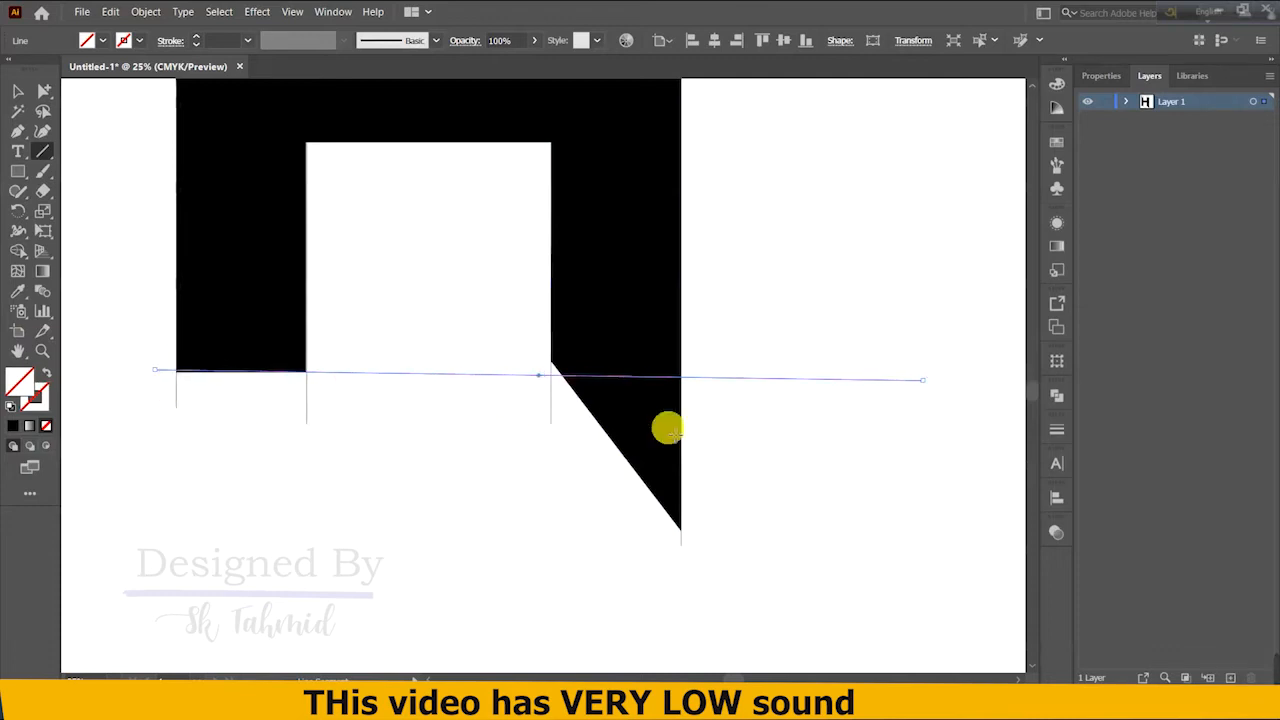
pyautogui.moveTo(925, 378)
pyautogui.mouseDown()
pyautogui.moveTo(925, 353)
pyautogui.moveTo(927, 375)
pyautogui.mouseUp()
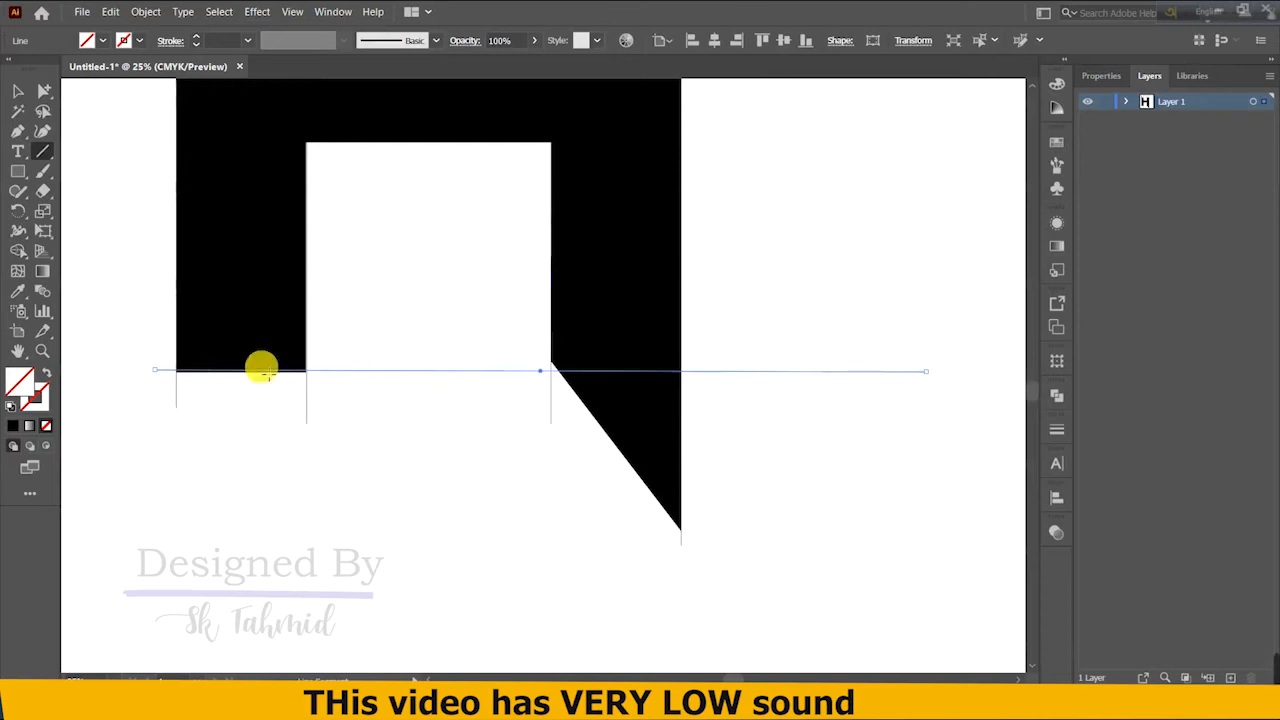
pyautogui.moveTo(155, 371); pyautogui.dragTo(155, 375)
# Fine-tune both ends of the horizontal line so it lies level with the left stem's bottom edge
pyautogui.click(17, 90)
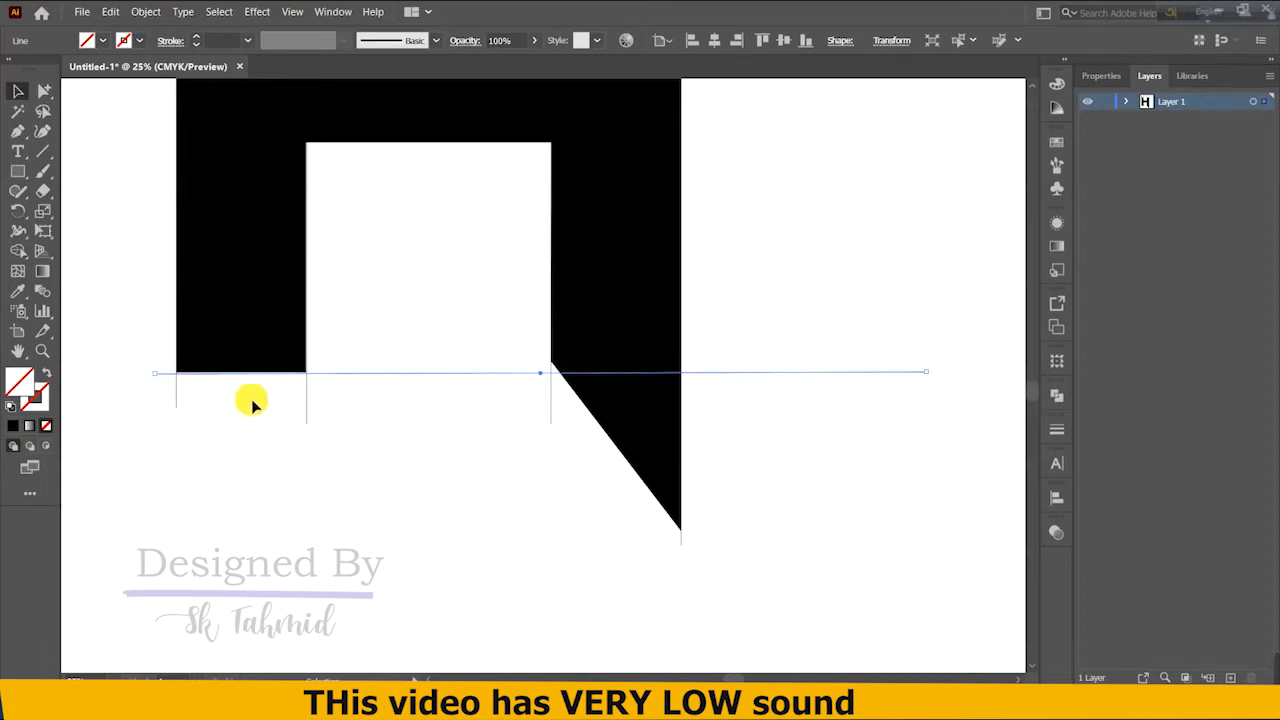
pyautogui.hotkey('ctrl', '+')
pyautogui.hscroll(-5, 251, 400)
pyautogui.hotkey('ctrl', '+')
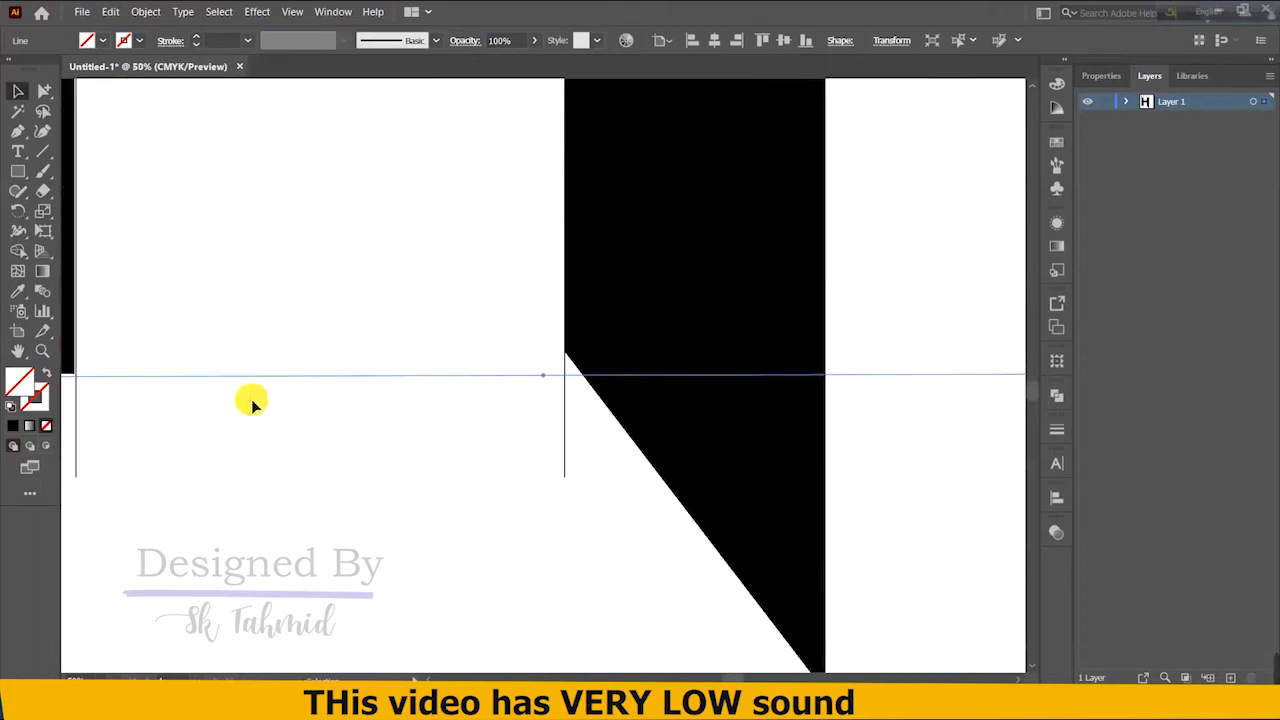
pyautogui.hscroll(-5, 251, 403)
pyautogui.moveTo(141, 378); pyautogui.dragTo(140, 373)
pyautogui.scroll(-1, 577, 434)
pyautogui.hscroll(10, 577, 434)
pyautogui.hscroll(4, 523, 371)
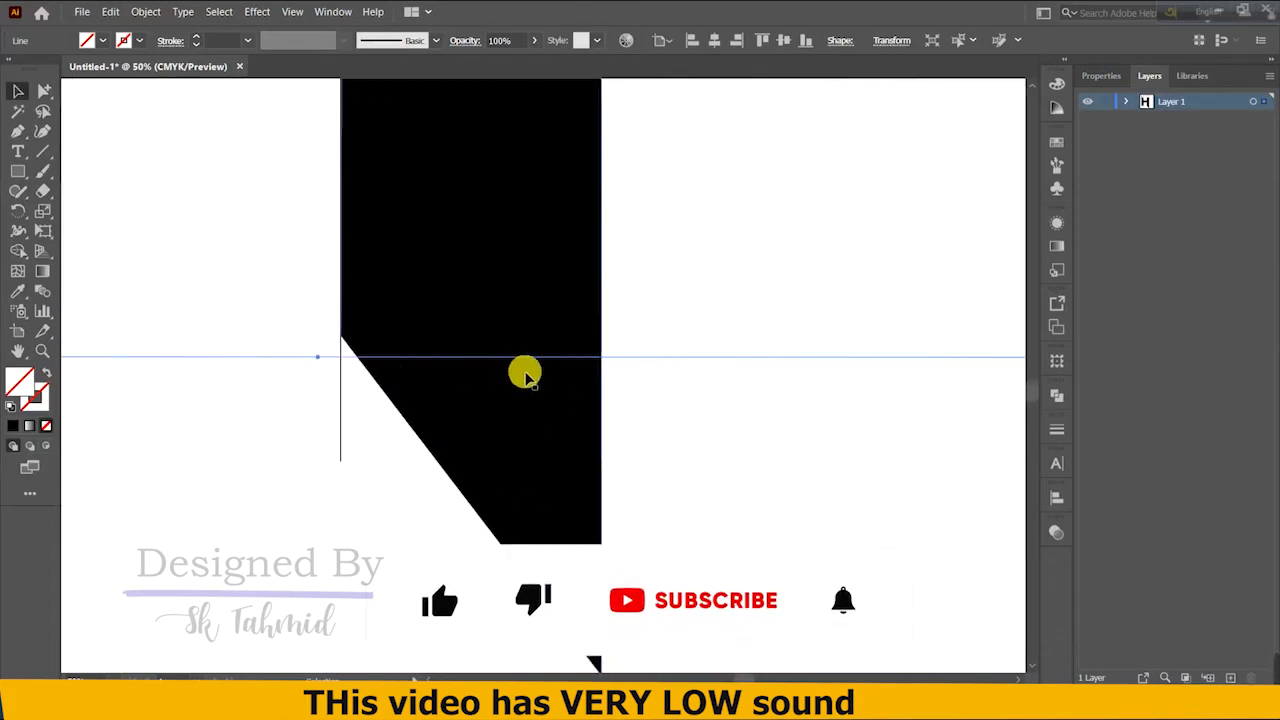
pyautogui.hotkey('ctrl', '-')
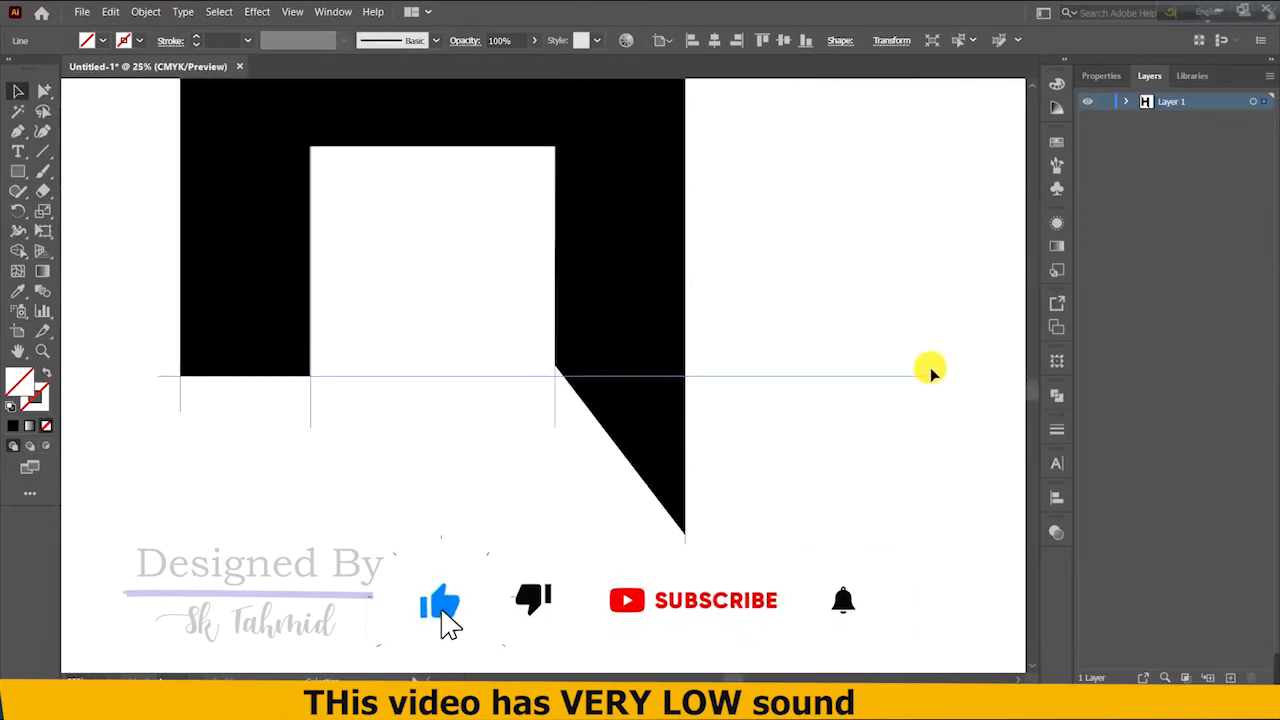
pyautogui.moveTo(931, 375); pyautogui.dragTo(930, 377)
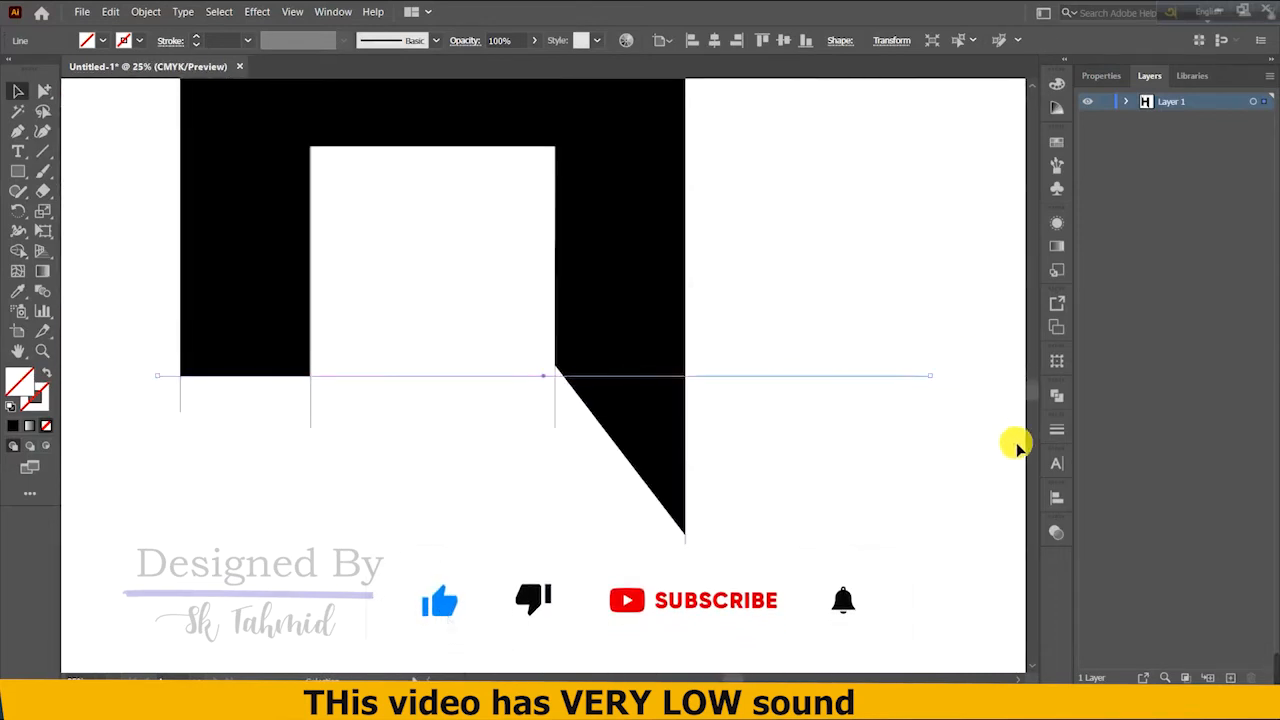
pyautogui.click(42, 131)
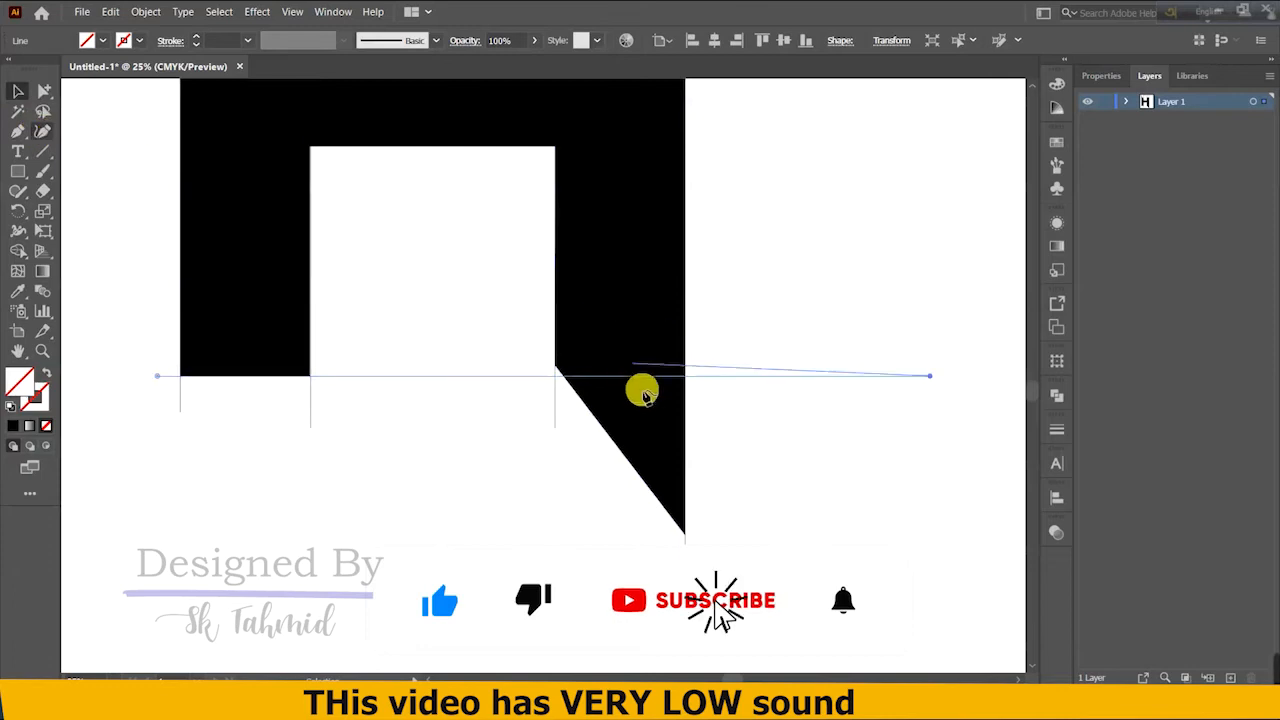
pyautogui.click(17, 90)
pyautogui.click(572, 238)
pyautogui.click(38, 131)
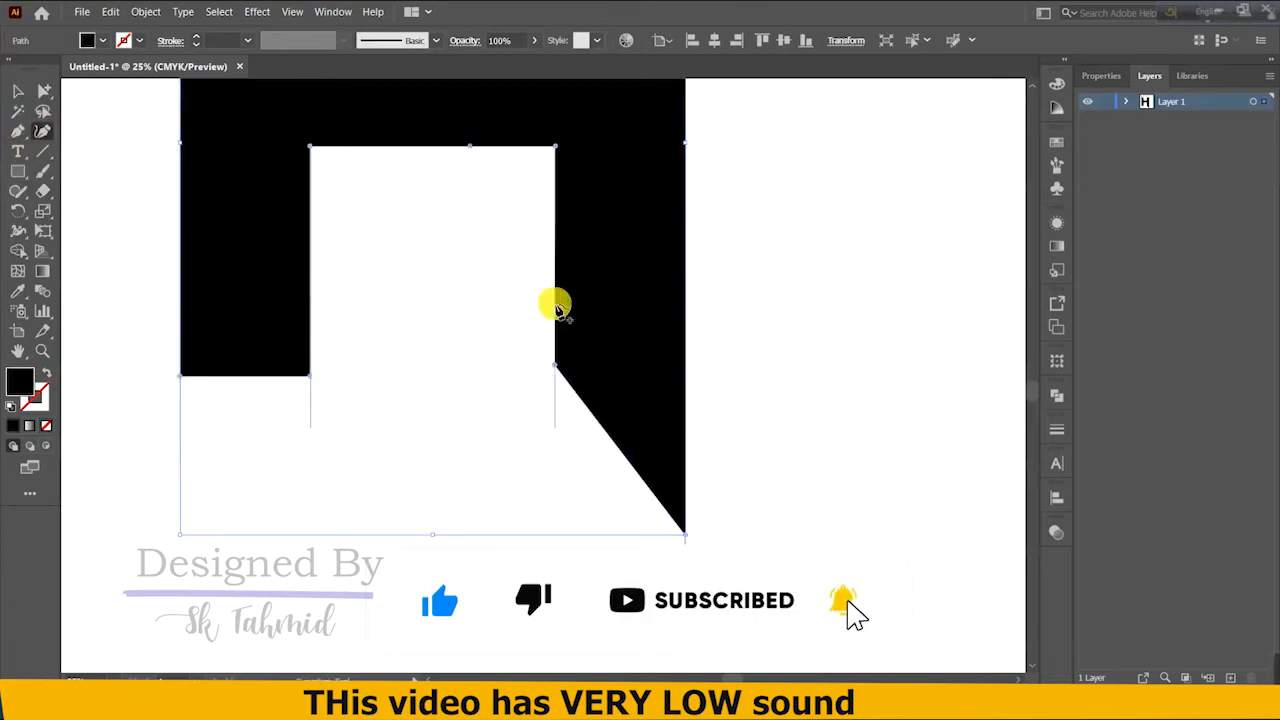
pyautogui.click(15, 95)
pyautogui.click(139, 354)
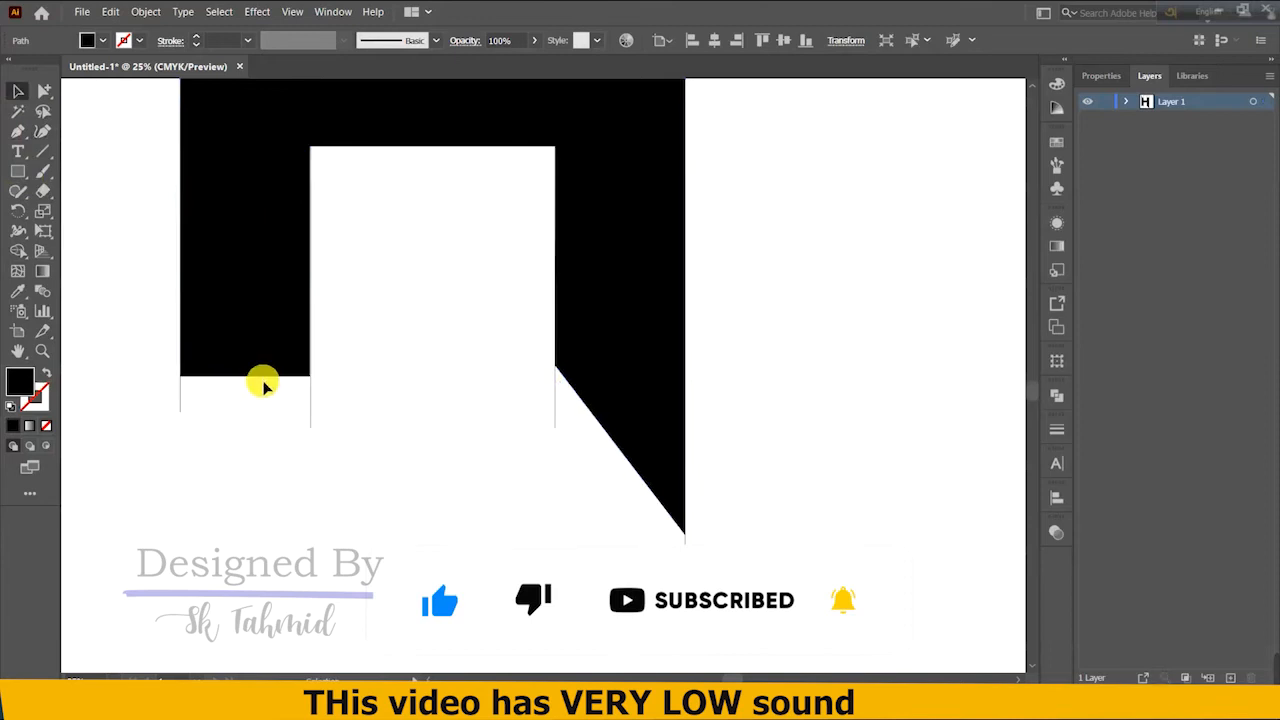
# Give the horizontal construction line a black 1 pt stroke
pyautogui.click(448, 378)
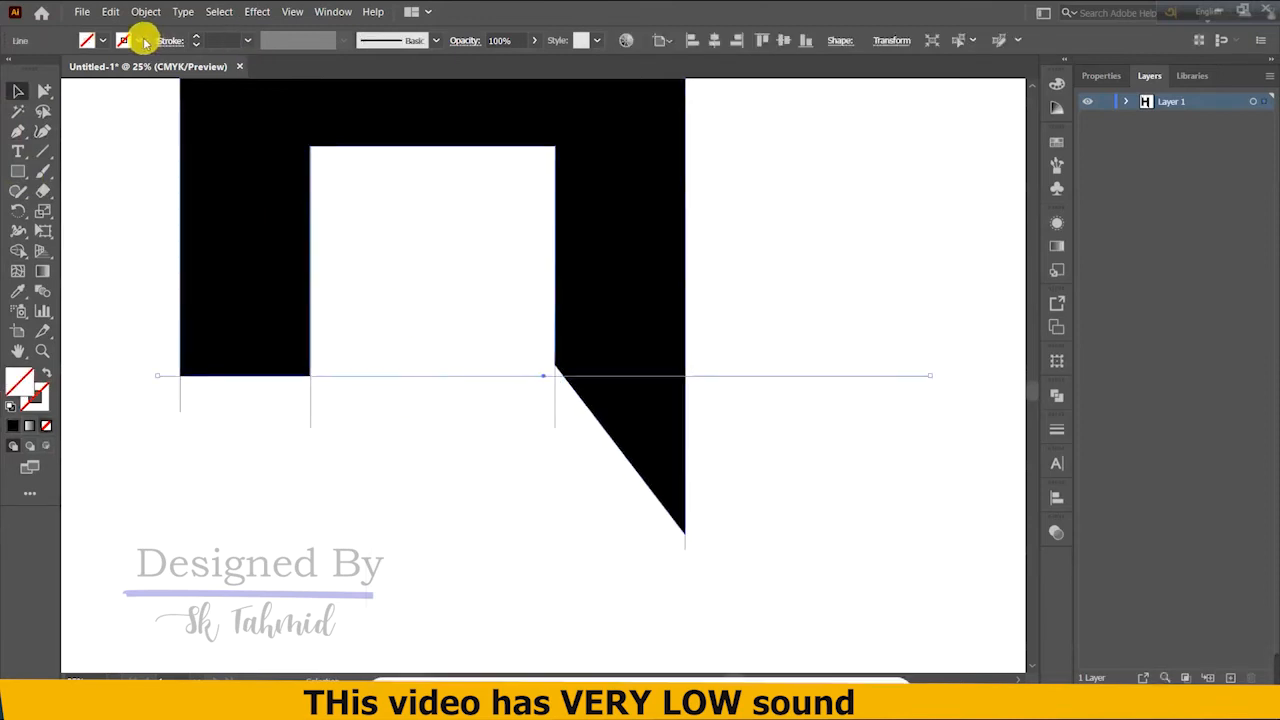
pyautogui.click(87, 40)
pyautogui.click(48, 70)
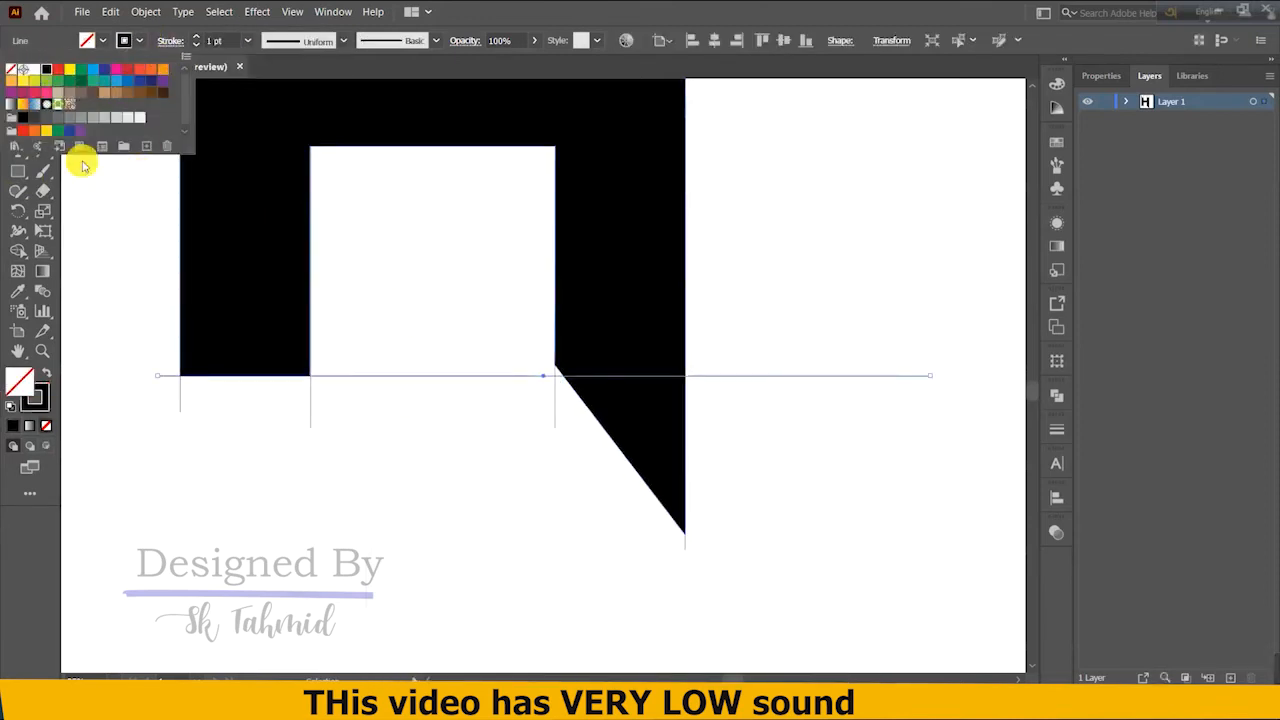
pyautogui.click(109, 198)
pyautogui.click(908, 316)
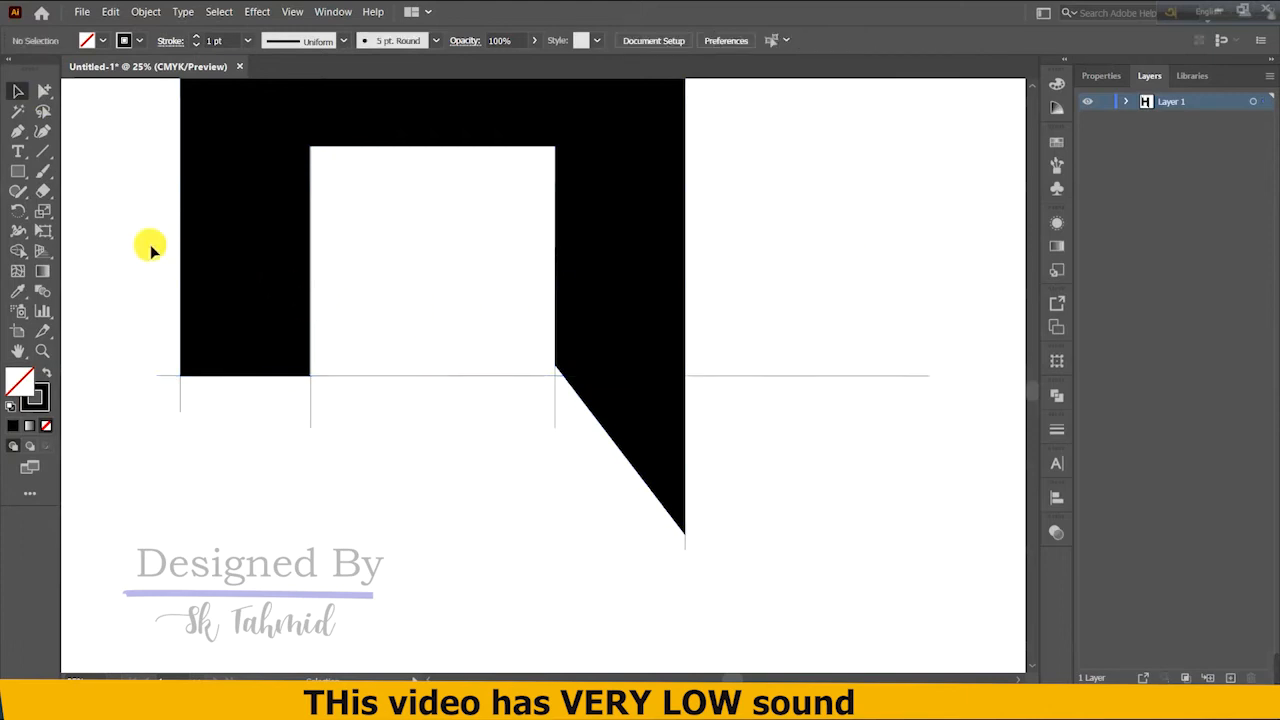
# Move the right stem's lower inner anchor point down onto the horizontal construction line with the Curvature tool
pyautogui.click(42, 130)
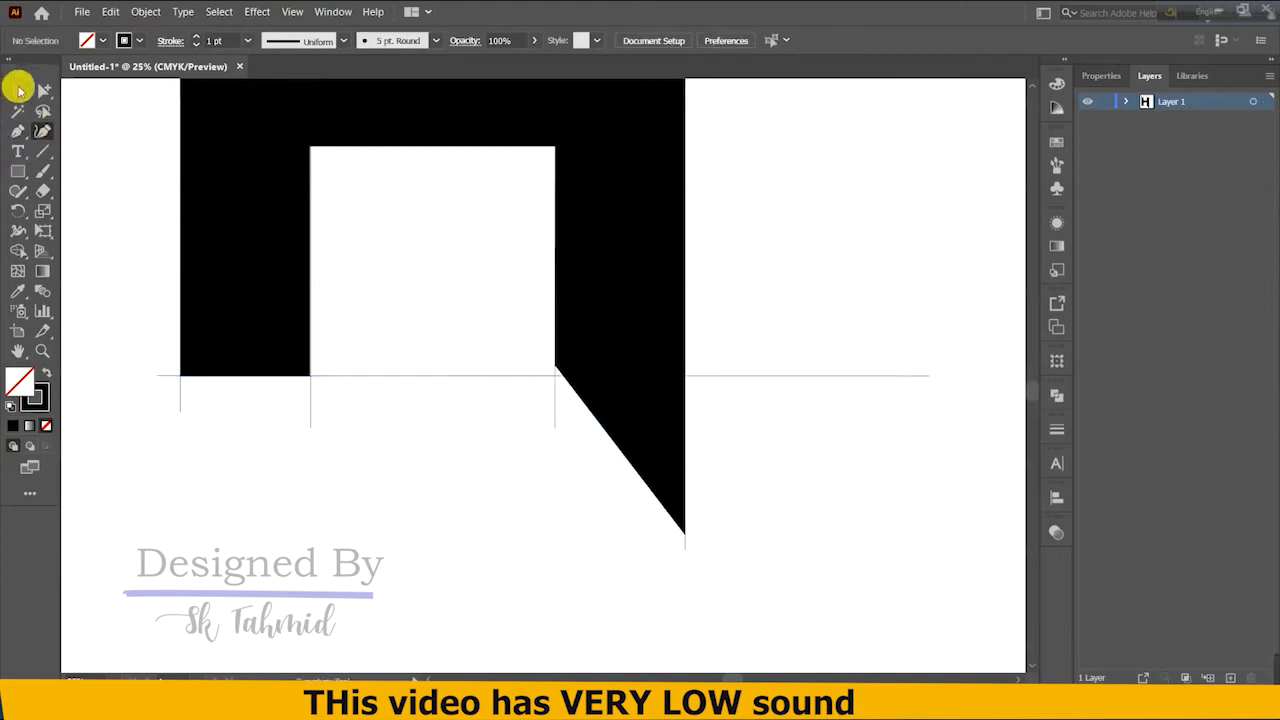
pyautogui.click(18, 90)
pyautogui.click(672, 299)
pyautogui.click(42, 131)
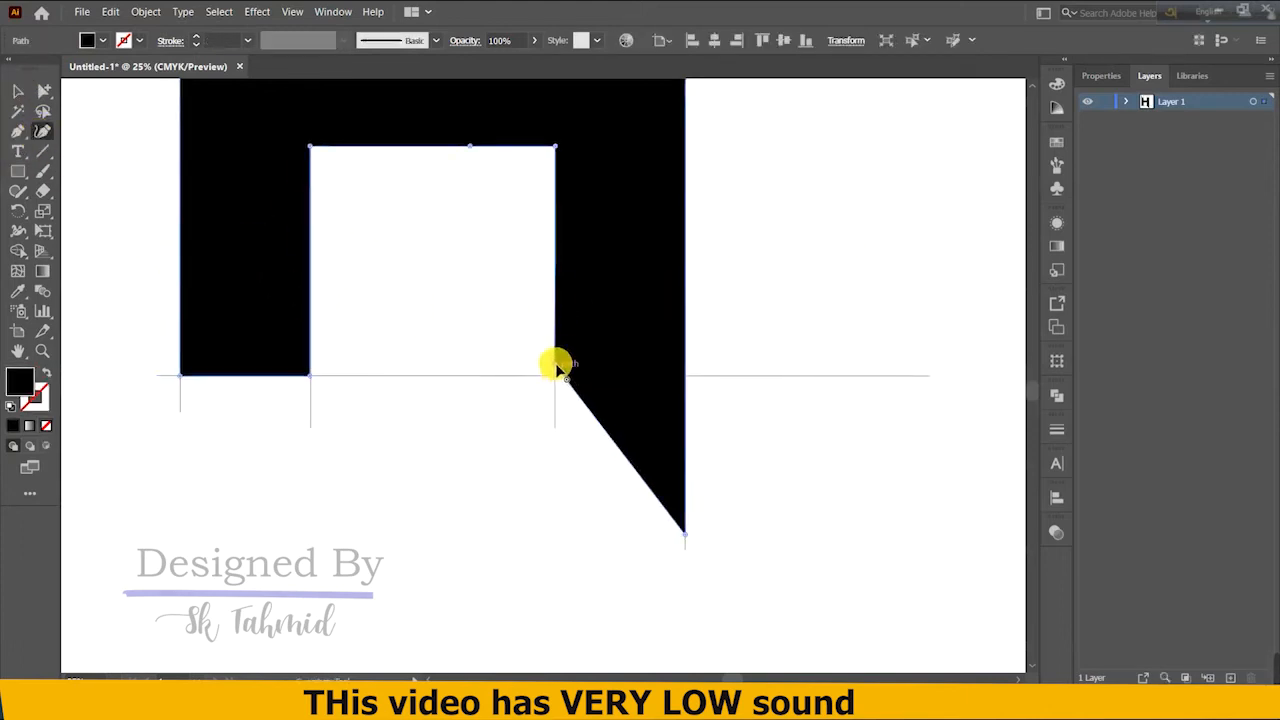
pyautogui.moveTo(556, 365); pyautogui.dragTo(555, 380)
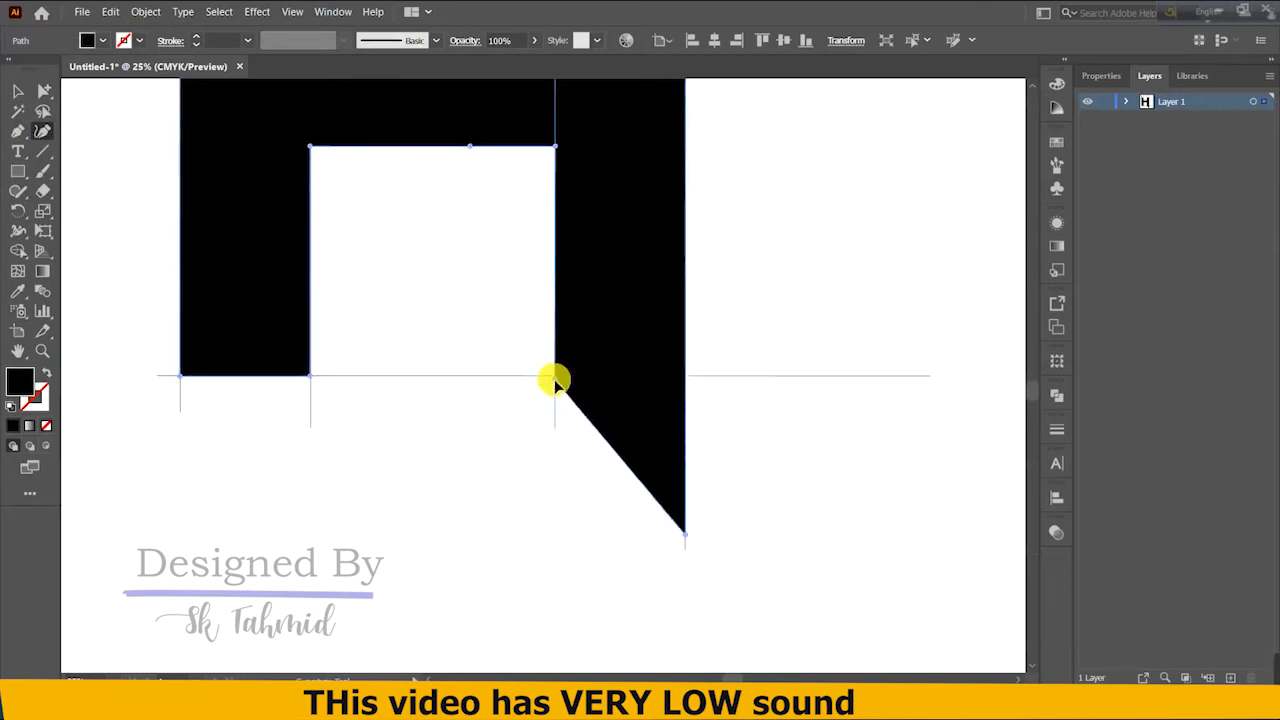
pyautogui.click(18, 90)
pyautogui.click(193, 224)
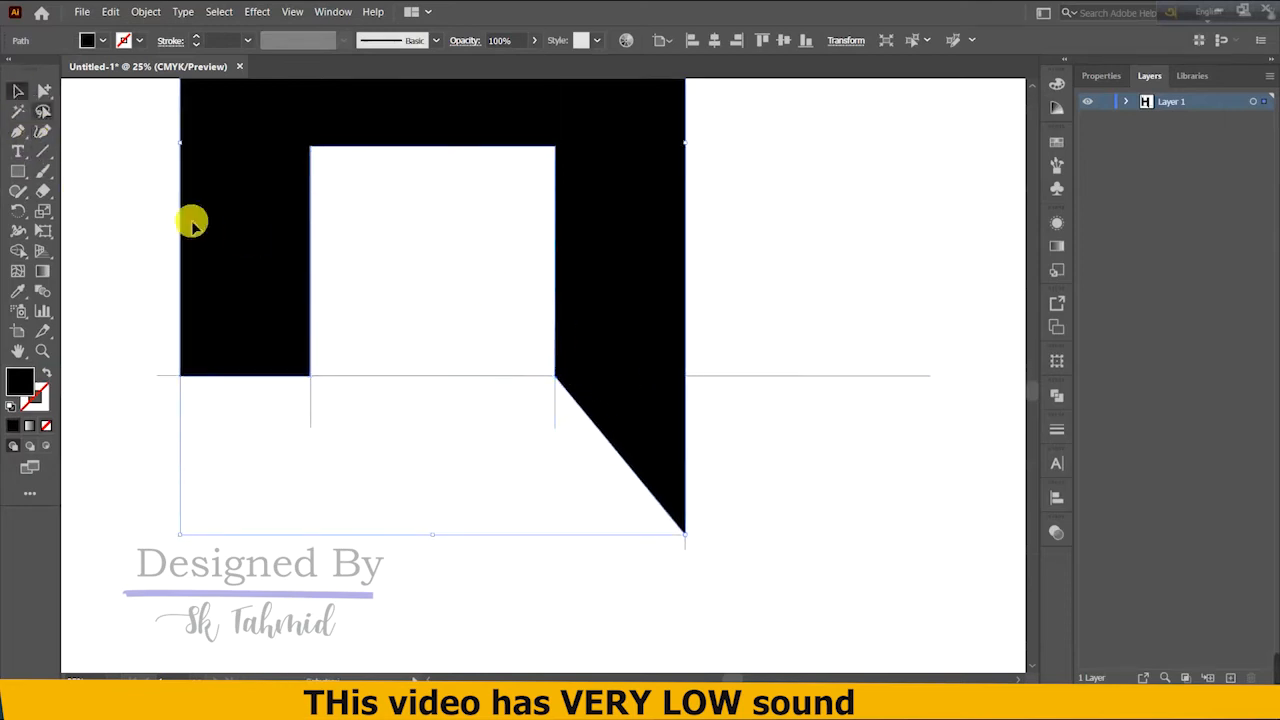
pyautogui.click(857, 409)
pyautogui.scroll(2, 786, 412)
pyautogui.scroll(-2, 775, 406)
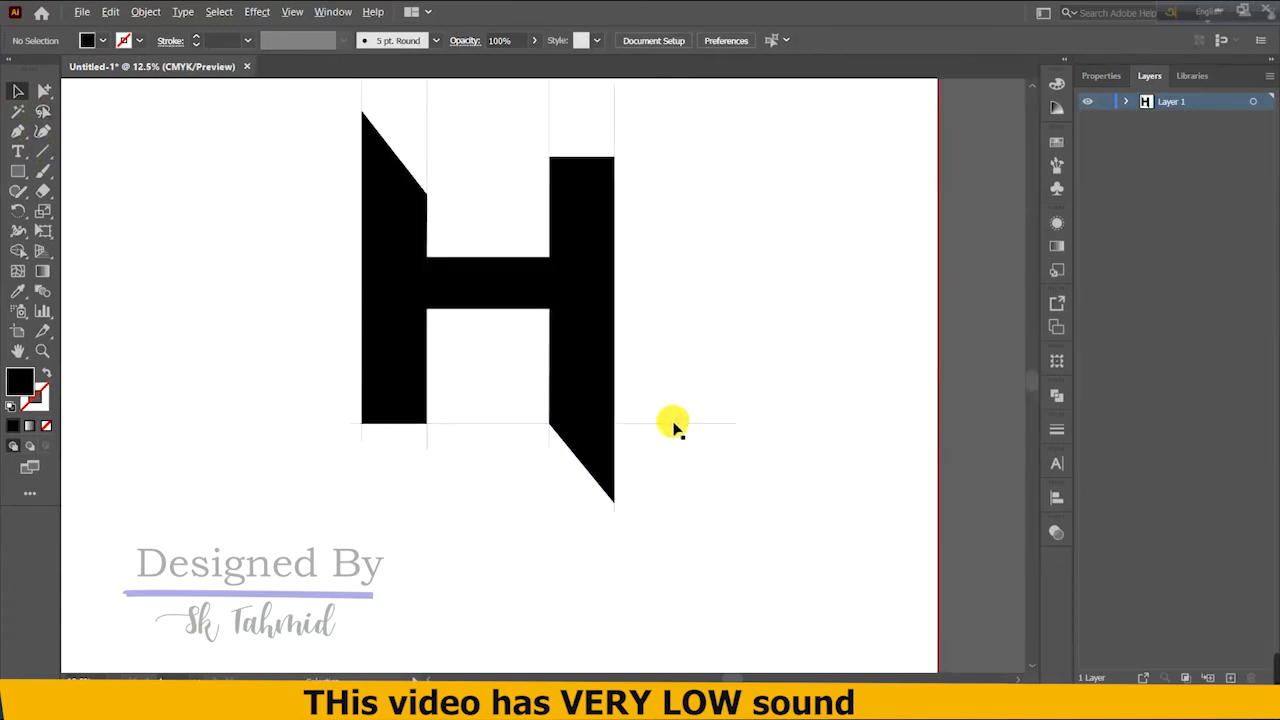
# Duplicate the horizontal construction line and place the copy level with the right stem's top edge
pyautogui.moveTo(673, 428); pyautogui.dragTo(604, 160)
pyautogui.hotkey('ctrl', '+')
pyautogui.hotkey('ctrl', '+')
pyautogui.hotkey('ctrl', '+')
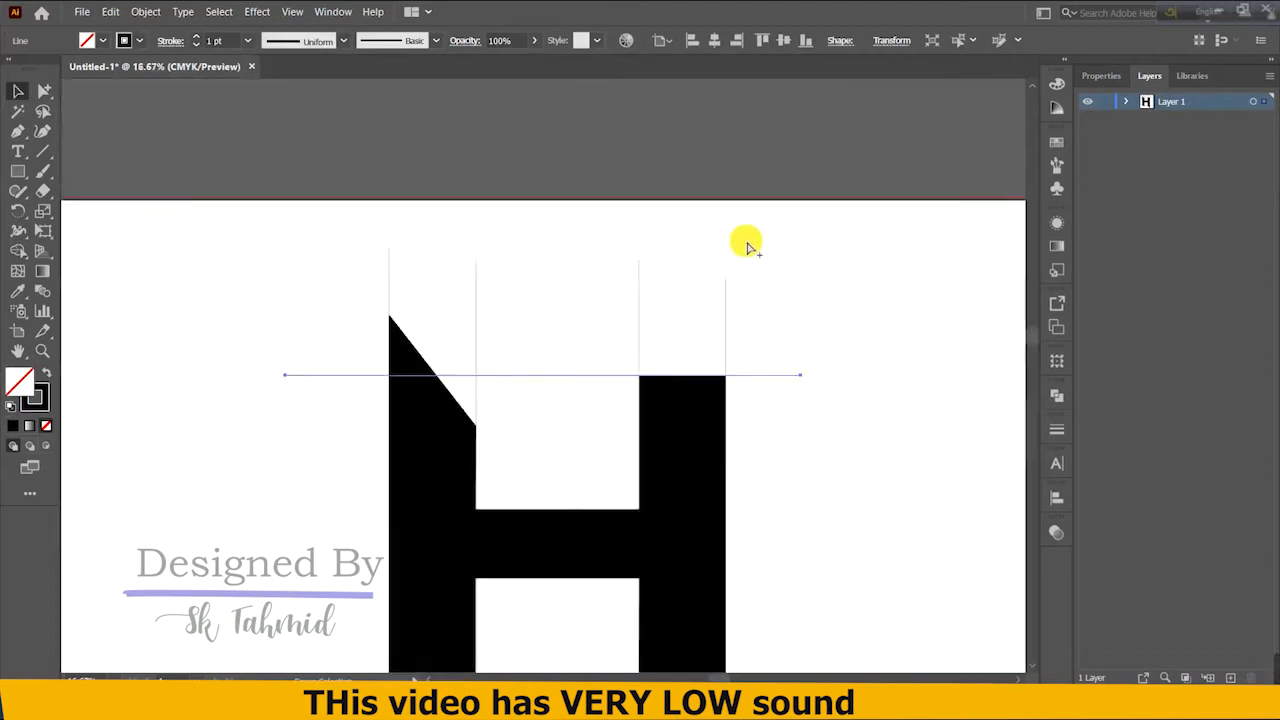
pyautogui.scroll(1, 748, 247)
pyautogui.scroll(-1, 748, 247)
pyautogui.hscroll(2, 748, 247)
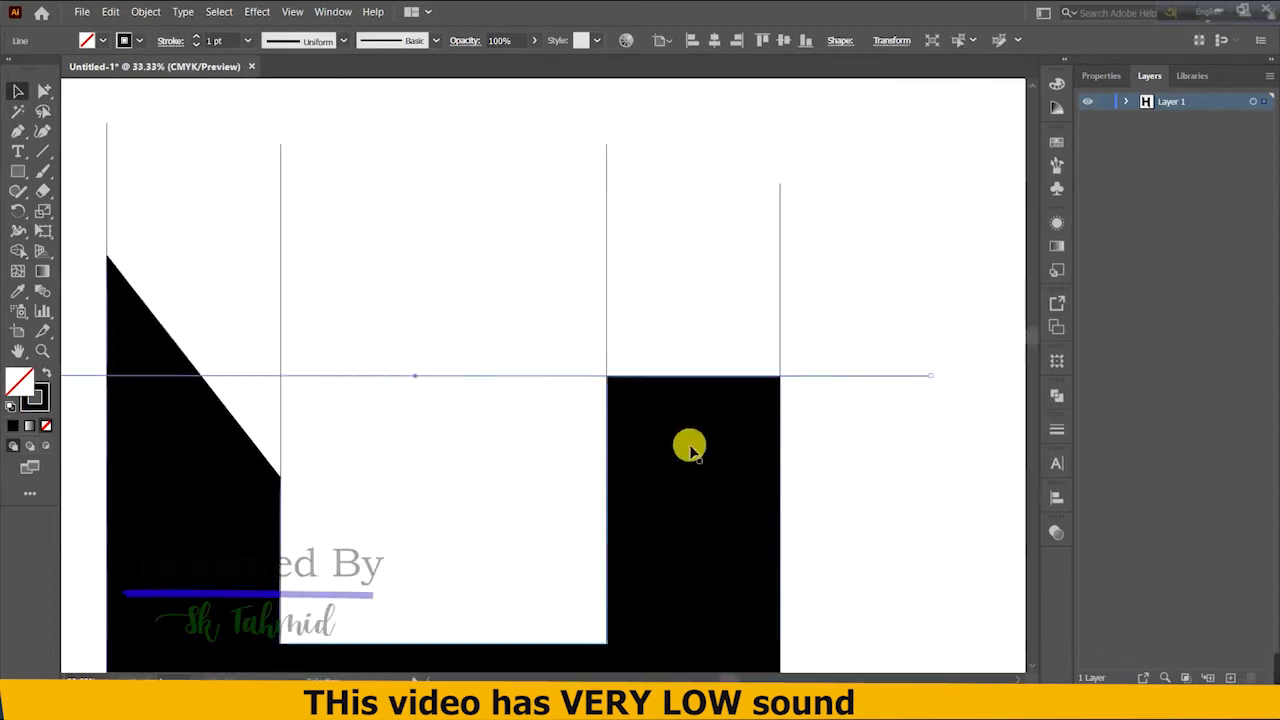
pyautogui.hscroll(-3, 680, 385)
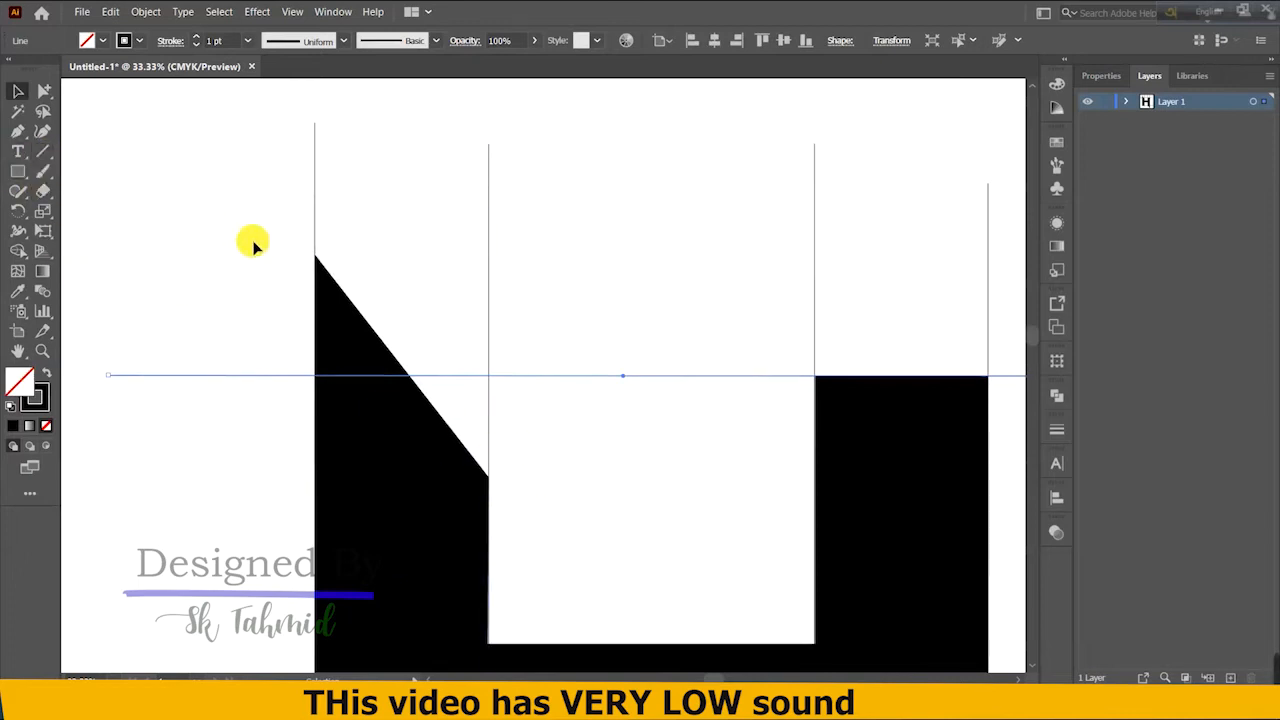
# Move the left stem's upper inner anchor point onto the upper horizontal line and raise its outer tip with the Curvature tool
pyautogui.click(366, 449)
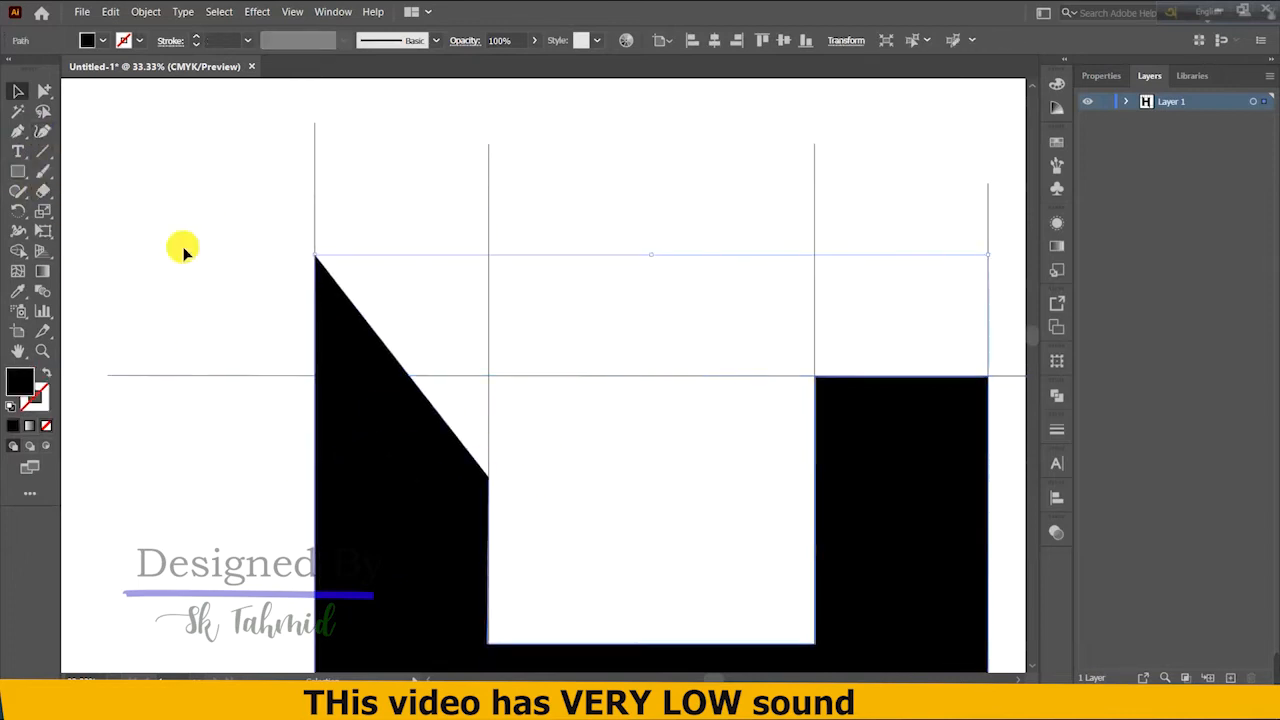
pyautogui.click(42, 131)
pyautogui.moveTo(483, 488); pyautogui.dragTo(488, 376)
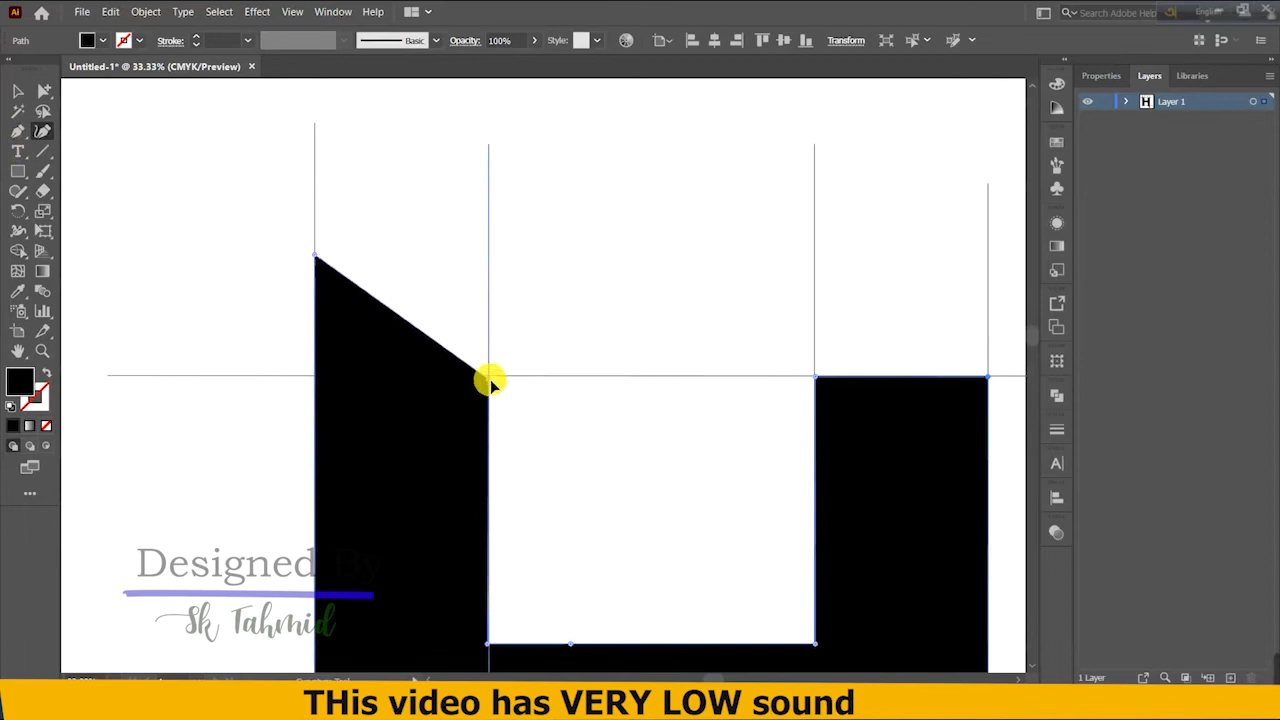
pyautogui.moveTo(315, 256); pyautogui.dragTo(314, 182)
pyautogui.click(18, 91)
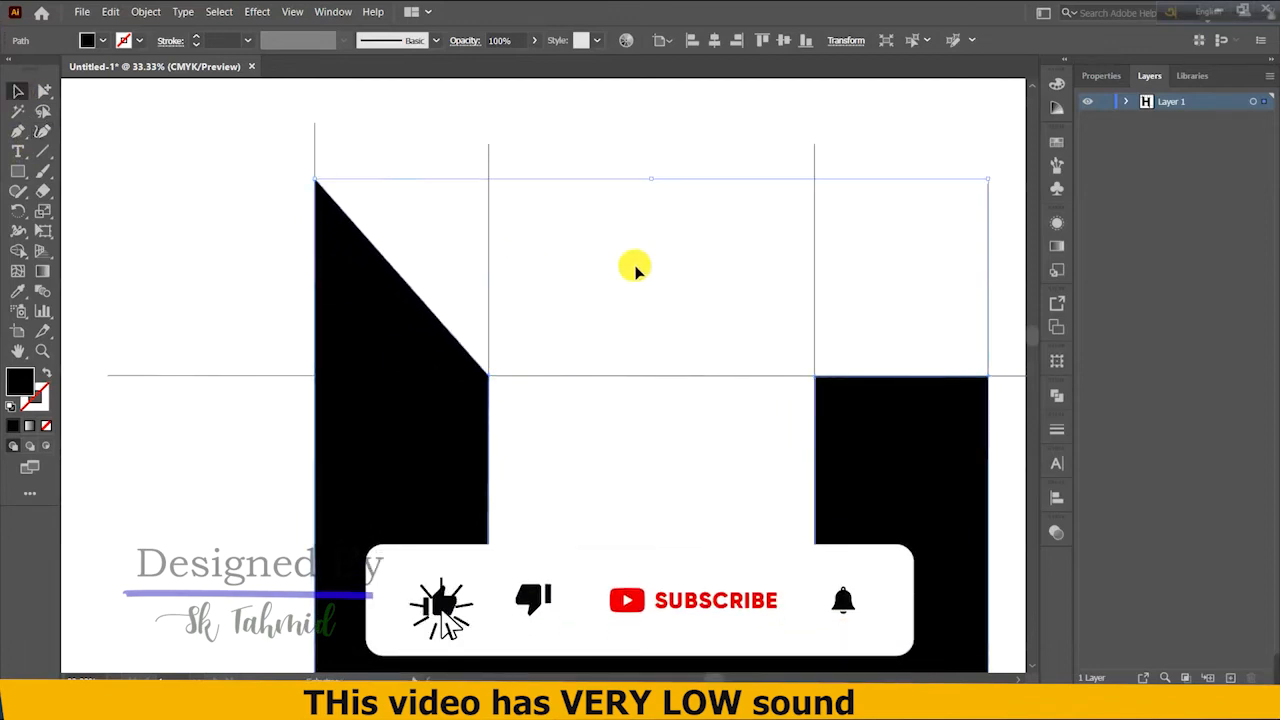
pyautogui.hotkey('ctrl', '-')
pyautogui.hotkey('ctrl', '-')
pyautogui.hotkey('ctrl', '-')
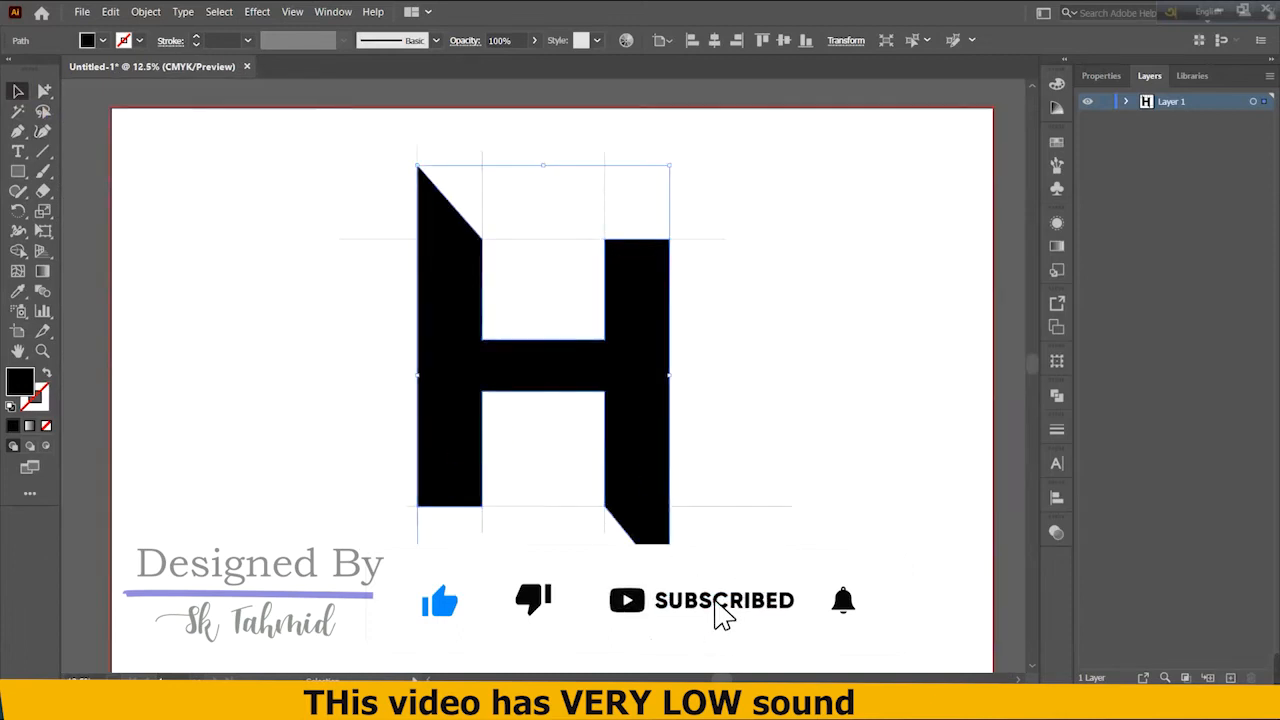
# Draw a vertical reference line spanning from the lower horizontal line to the right stem's tip and fit its length against the stem
pyautogui.hotkey('ctrl', '=')
pyautogui.hotkey('ctrl', '=')
pyautogui.moveTo(723, 428); pyautogui.dragTo(468, 268)
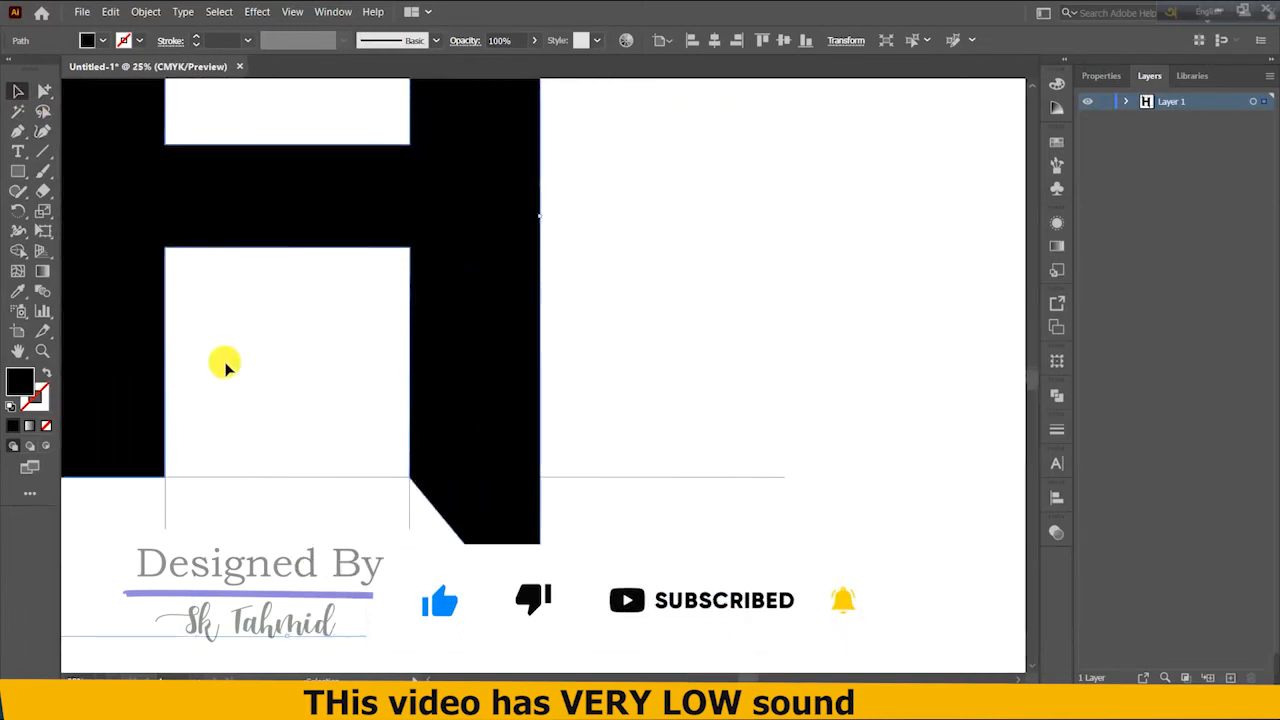
pyautogui.click(42, 151)
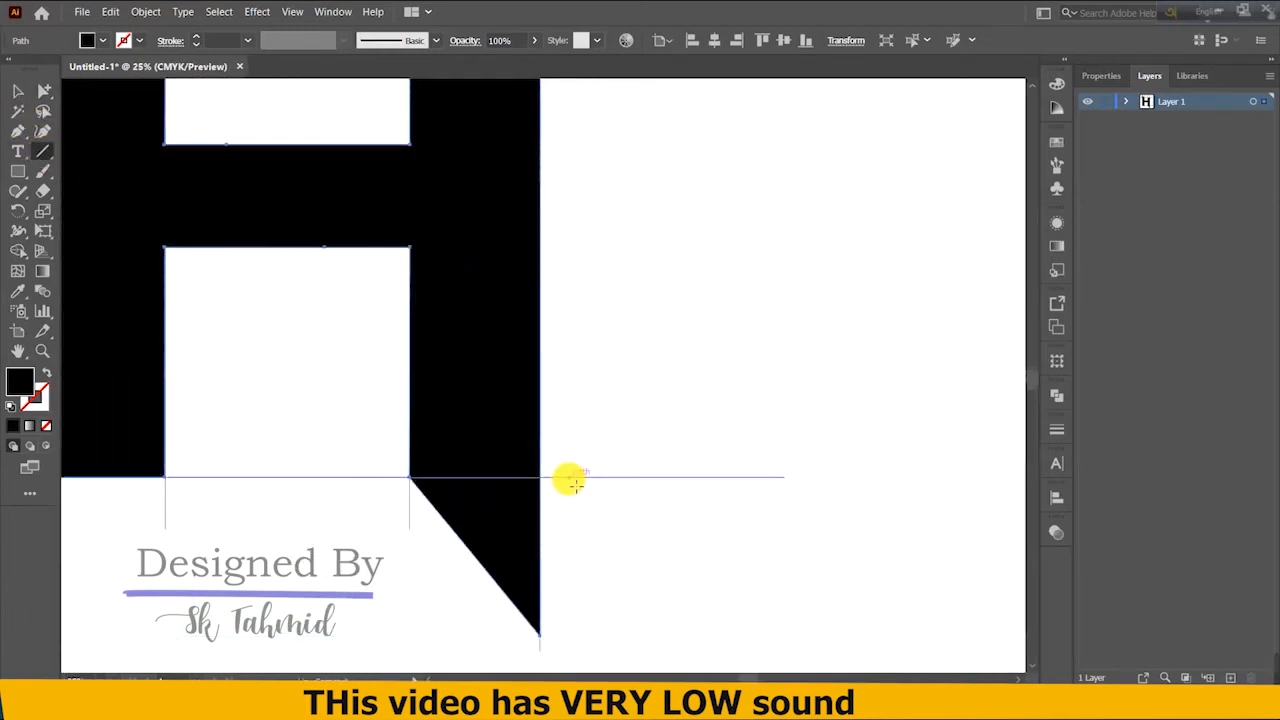
pyautogui.moveTo(569, 478); pyautogui.dragTo(568, 647)
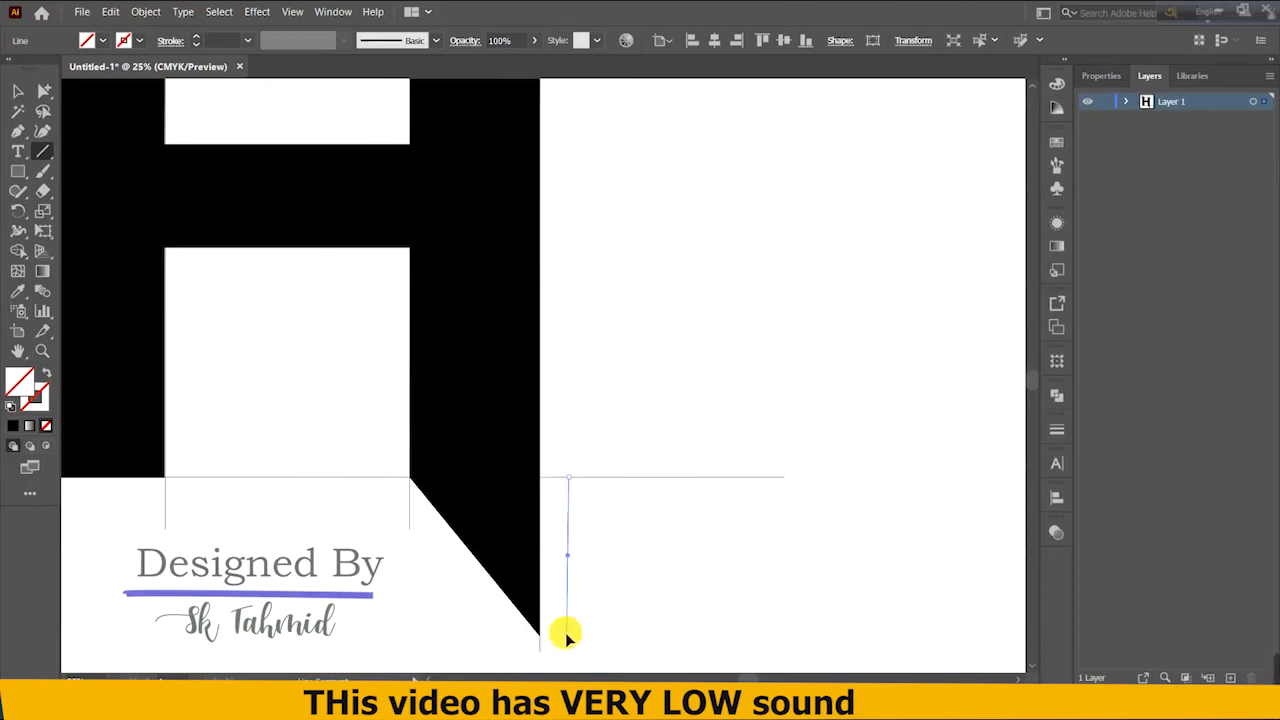
pyautogui.click(17, 90)
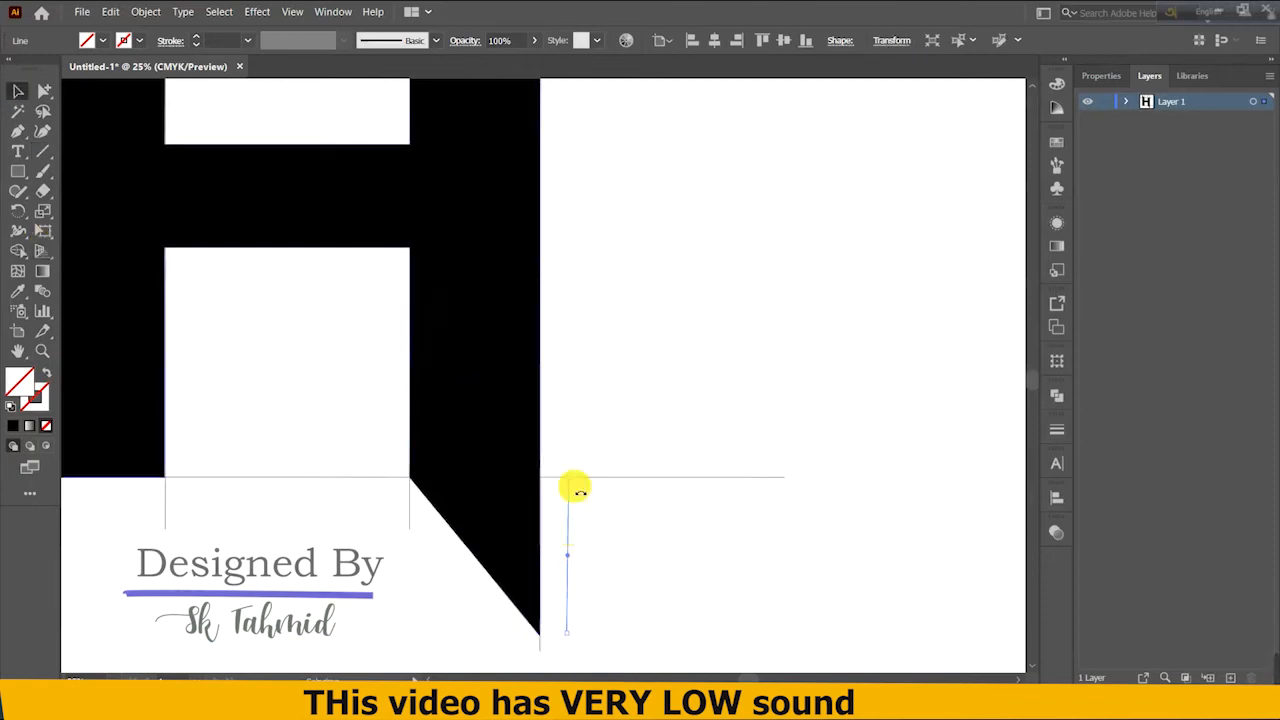
pyautogui.moveTo(569, 497); pyautogui.dragTo(543, 498)
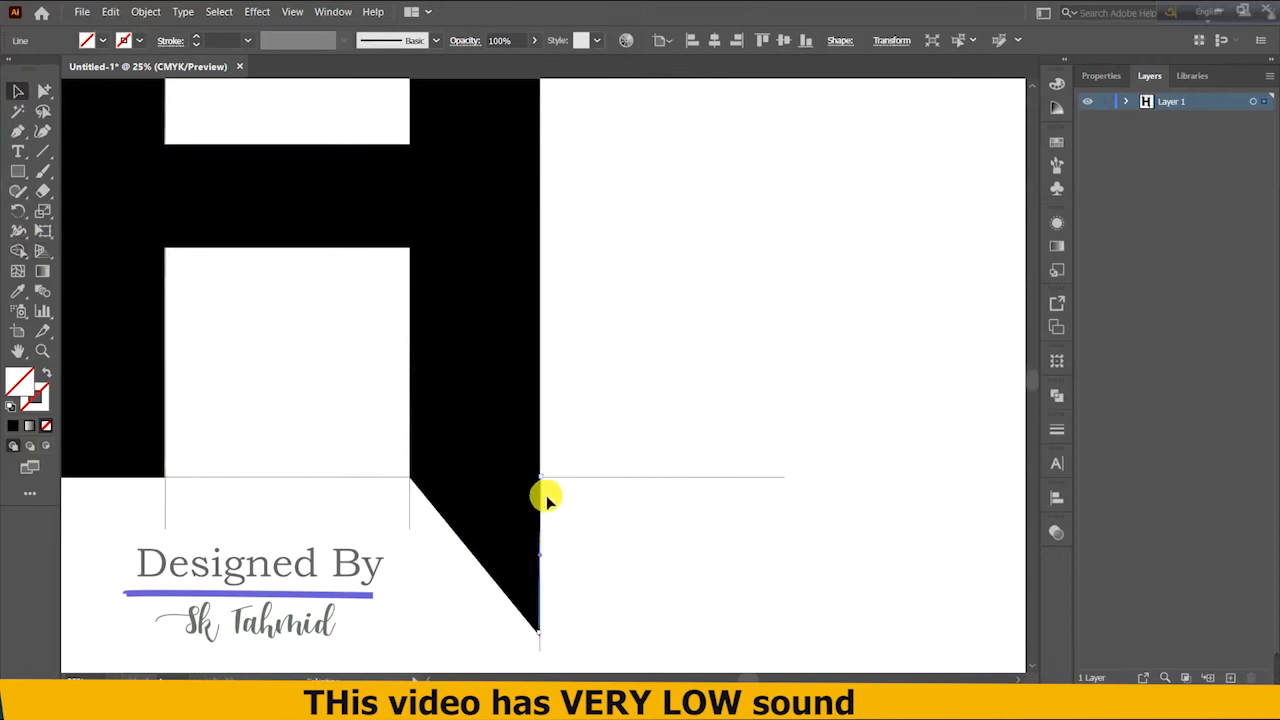
pyautogui.moveTo(539, 633); pyautogui.dragTo(540, 636)
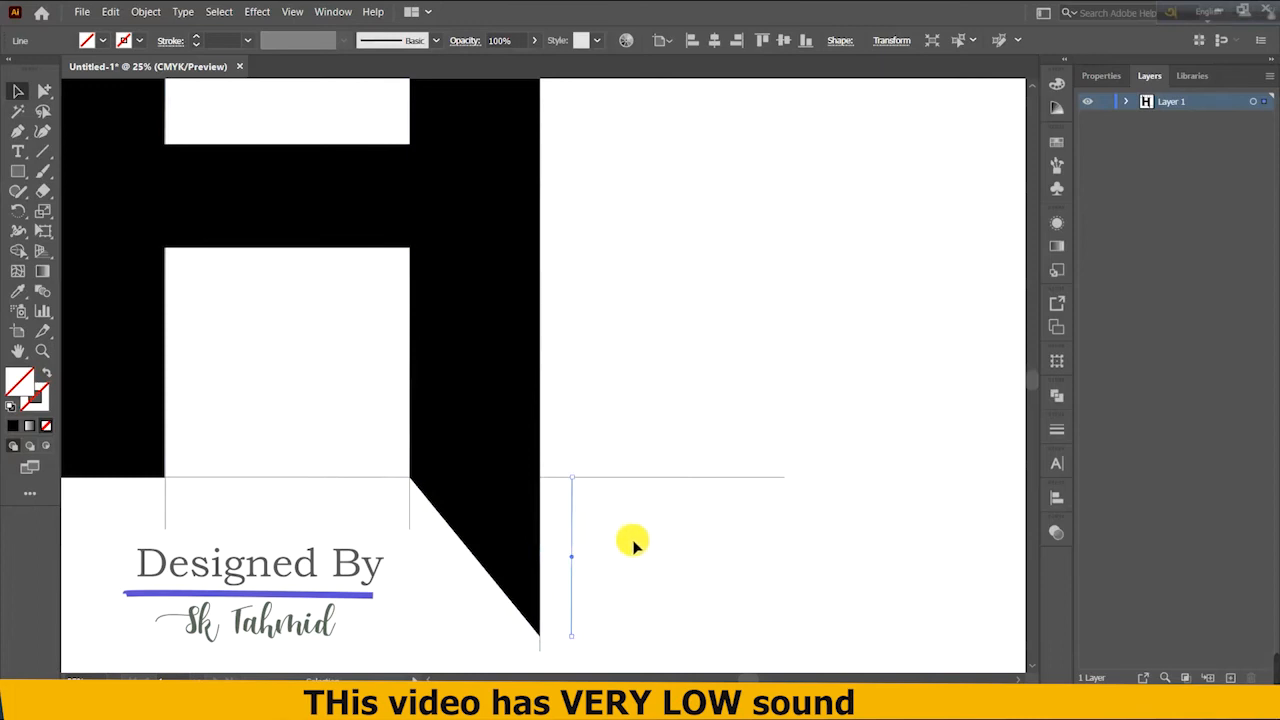
# Move the vertical reference line to the left stem's outer edge, with its lower end on the upper horizontal line
pyautogui.moveTo(583, 524); pyautogui.dragTo(670, 271)
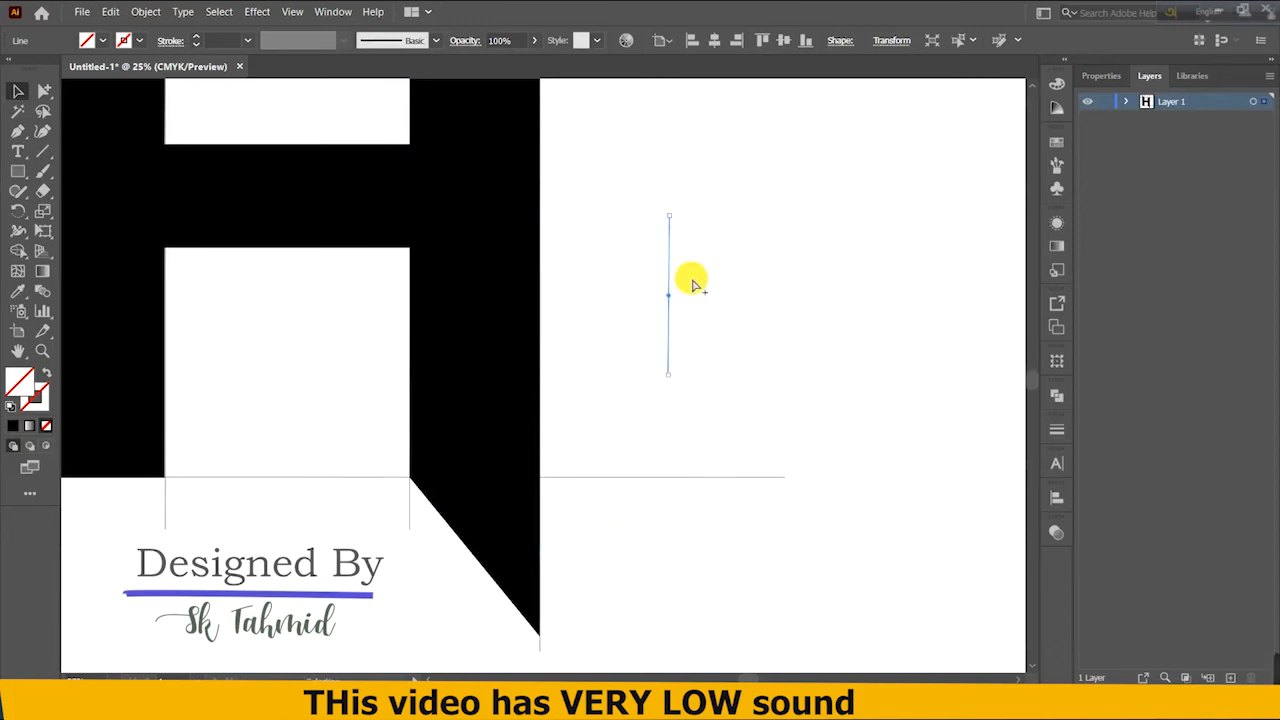
pyautogui.hotkey('ctrl', '-')
pyautogui.hotkey('ctrl', '-')
pyautogui.hscroll(-6, 691, 280)
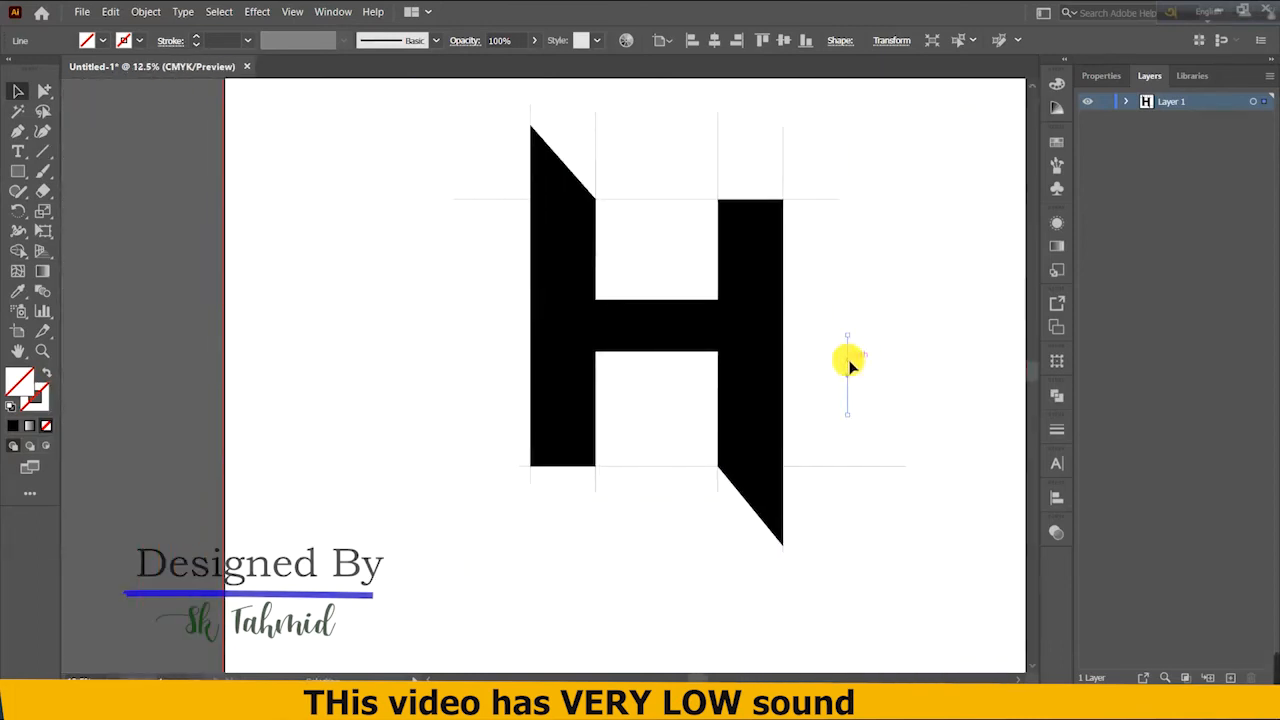
pyautogui.moveTo(849, 366); pyautogui.dragTo(504, 152)
pyautogui.hotkey('ctrl', '+')
pyautogui.hotkey('ctrl', '+')
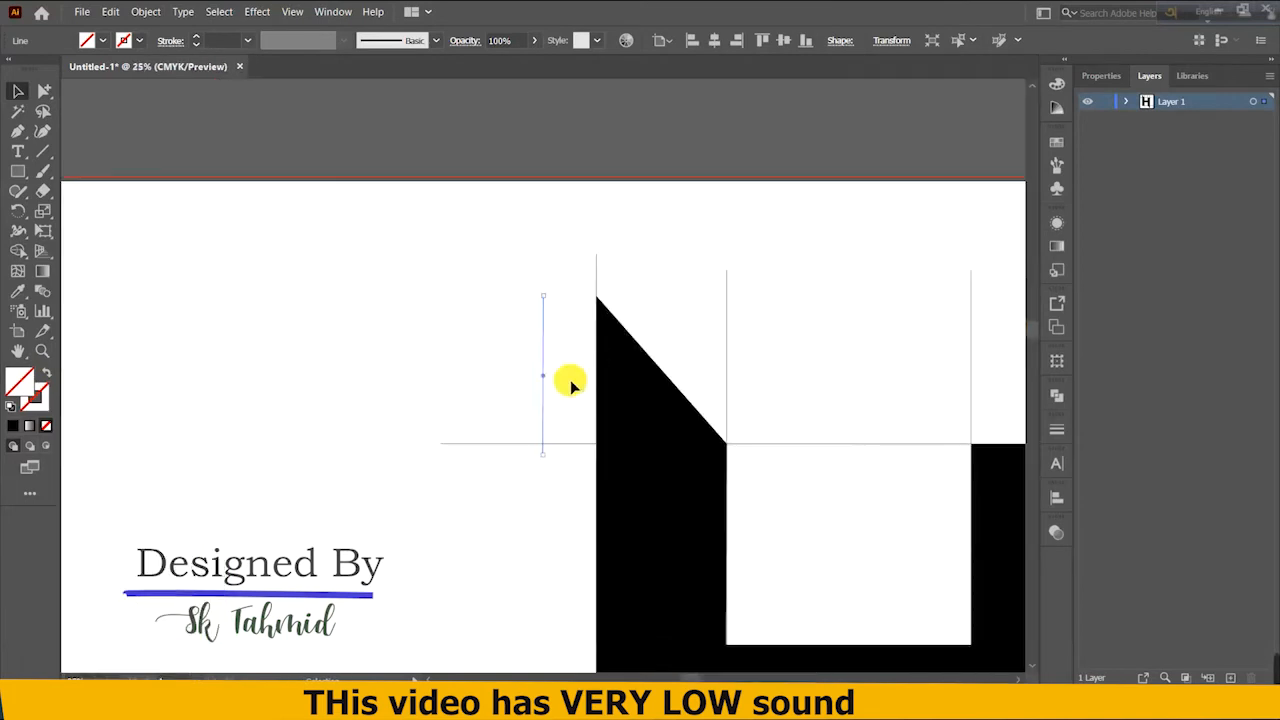
pyautogui.moveTo(541, 347); pyautogui.dragTo(595, 309)
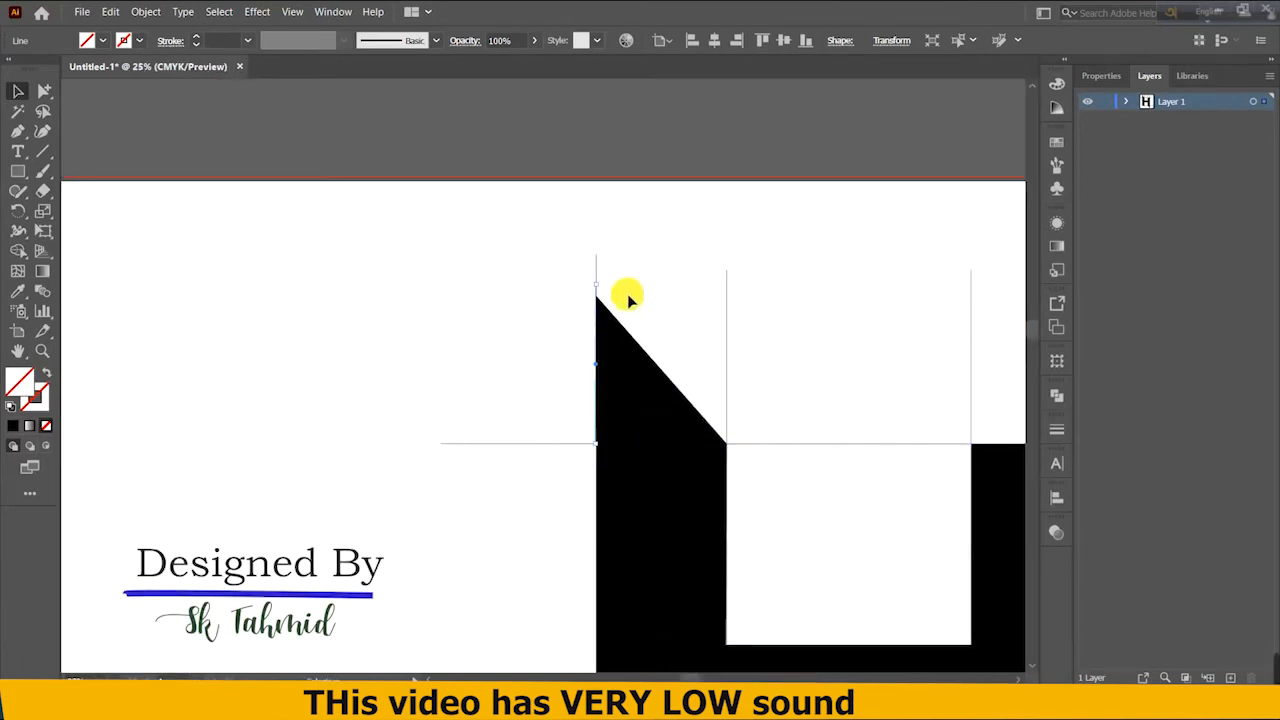
# Shift the reference line slightly outside the left stem and give it a black 1 pt stroke
pyautogui.click(600, 318)
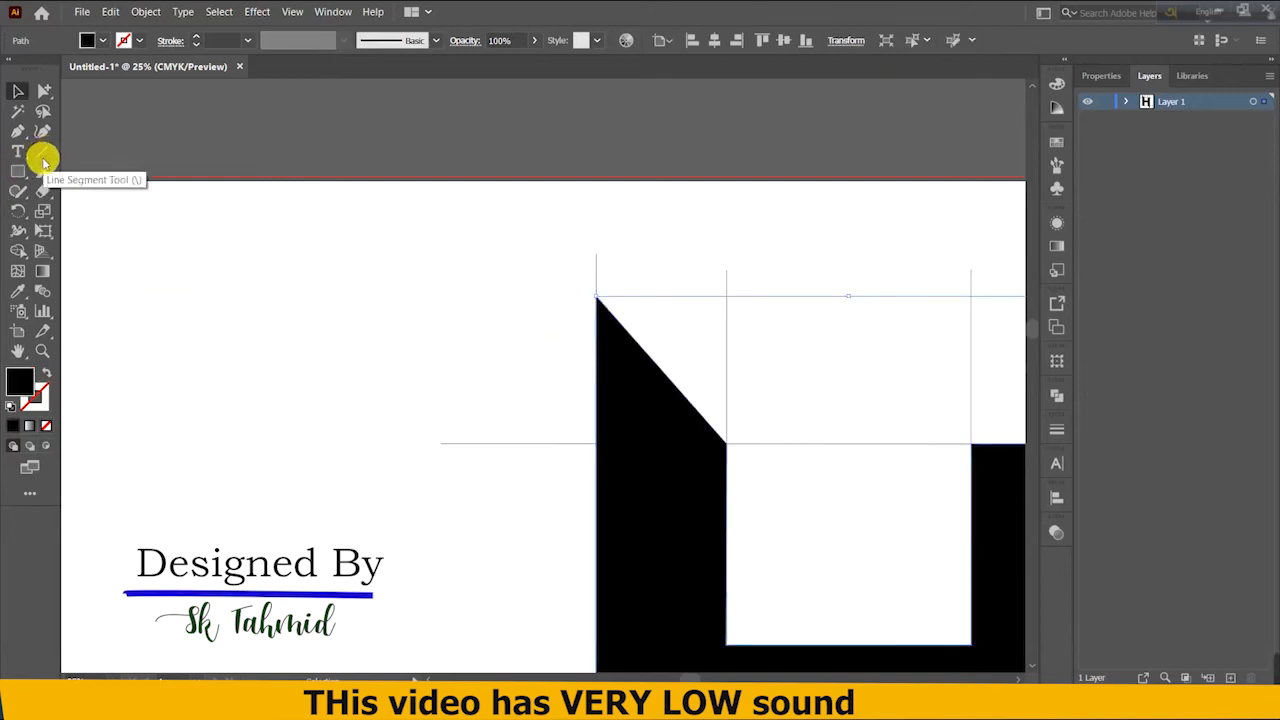
pyautogui.click(594, 334)
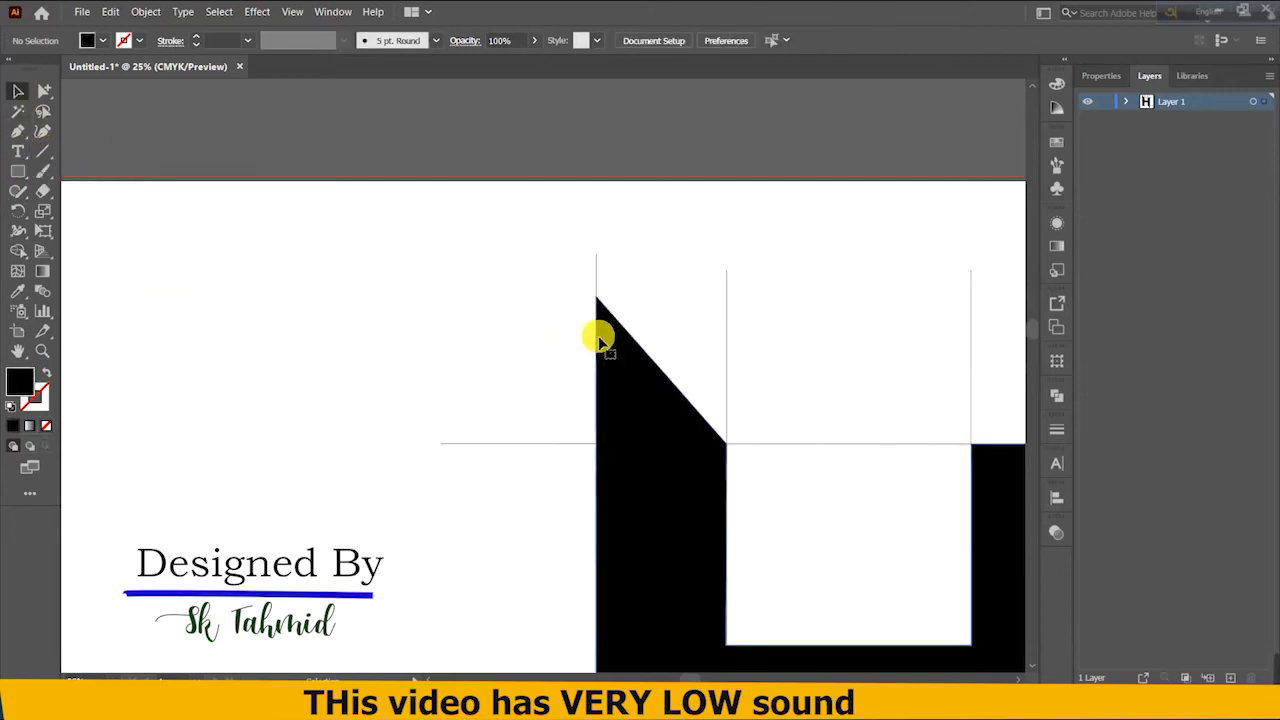
pyautogui.click(597, 287)
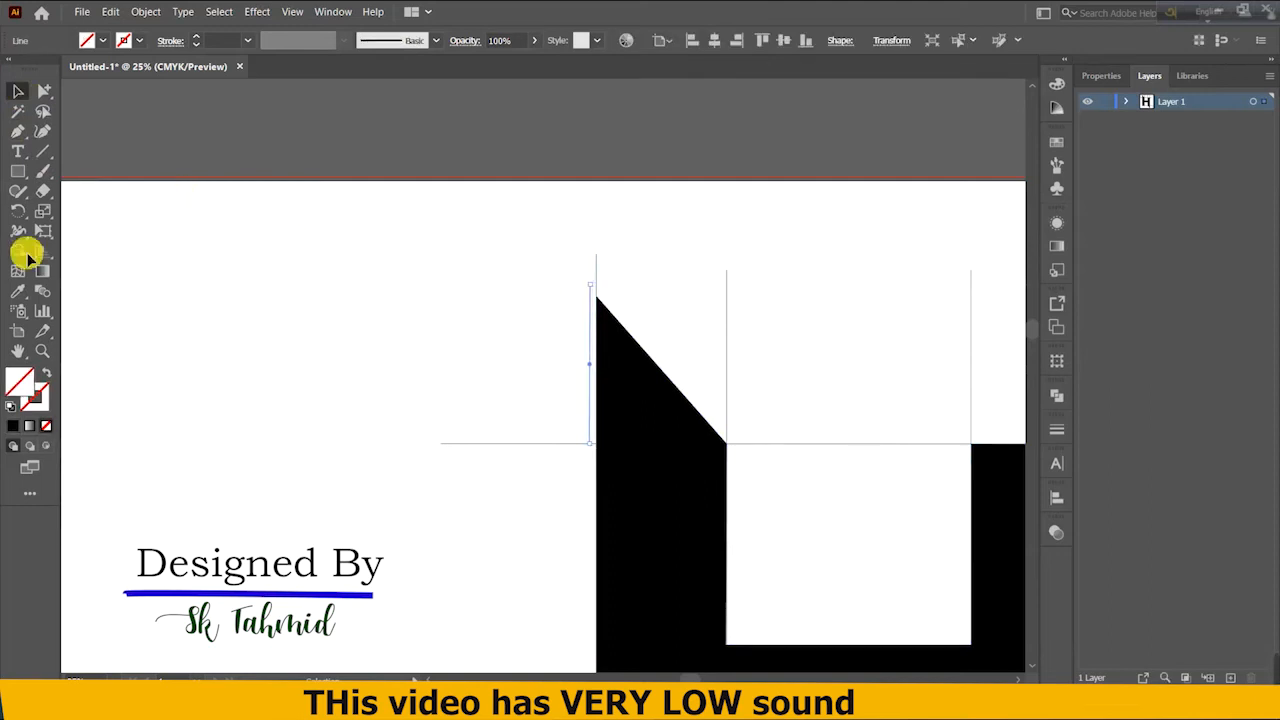
pyautogui.click(686, 431)
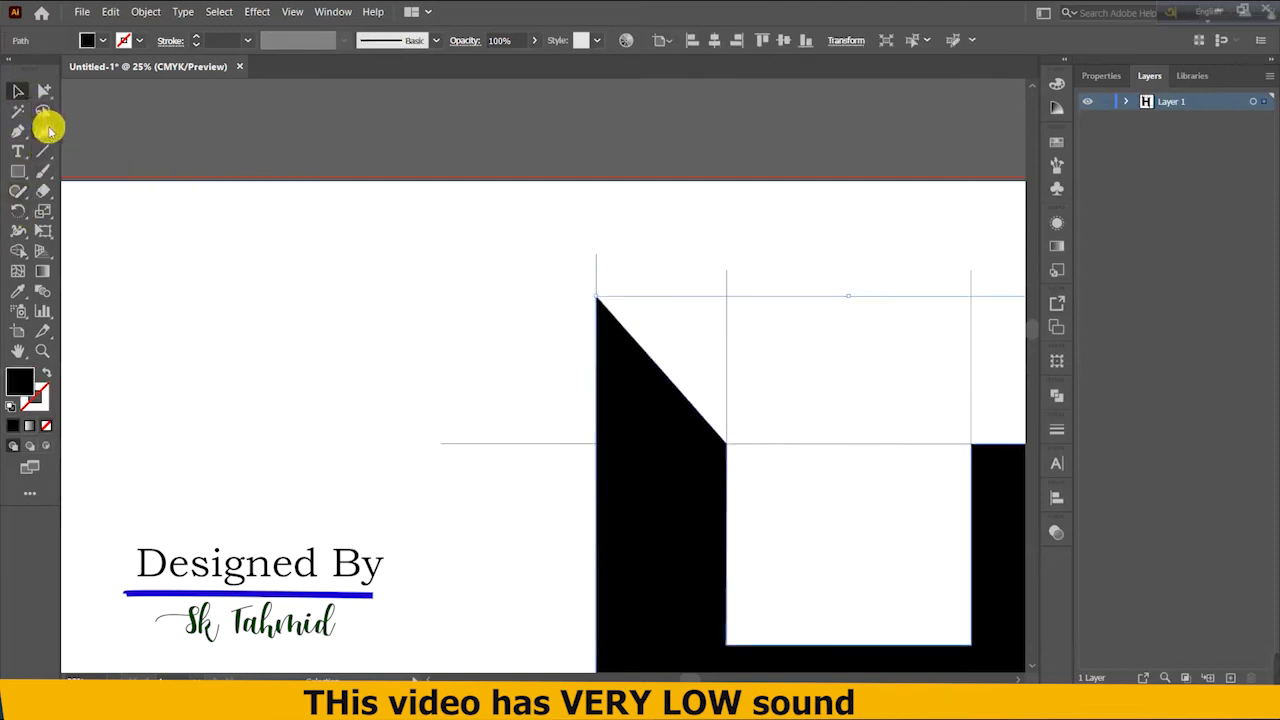
pyautogui.click(590, 347)
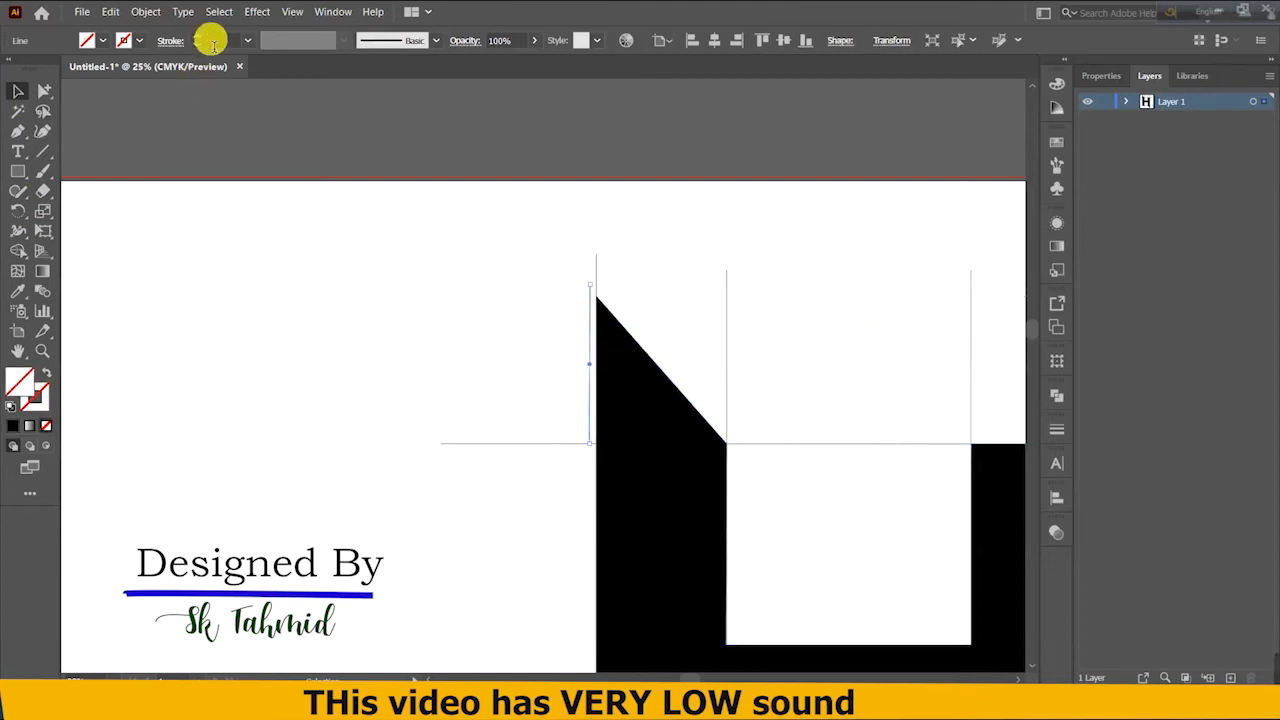
pyautogui.click(124, 40)
pyautogui.click(40, 76)
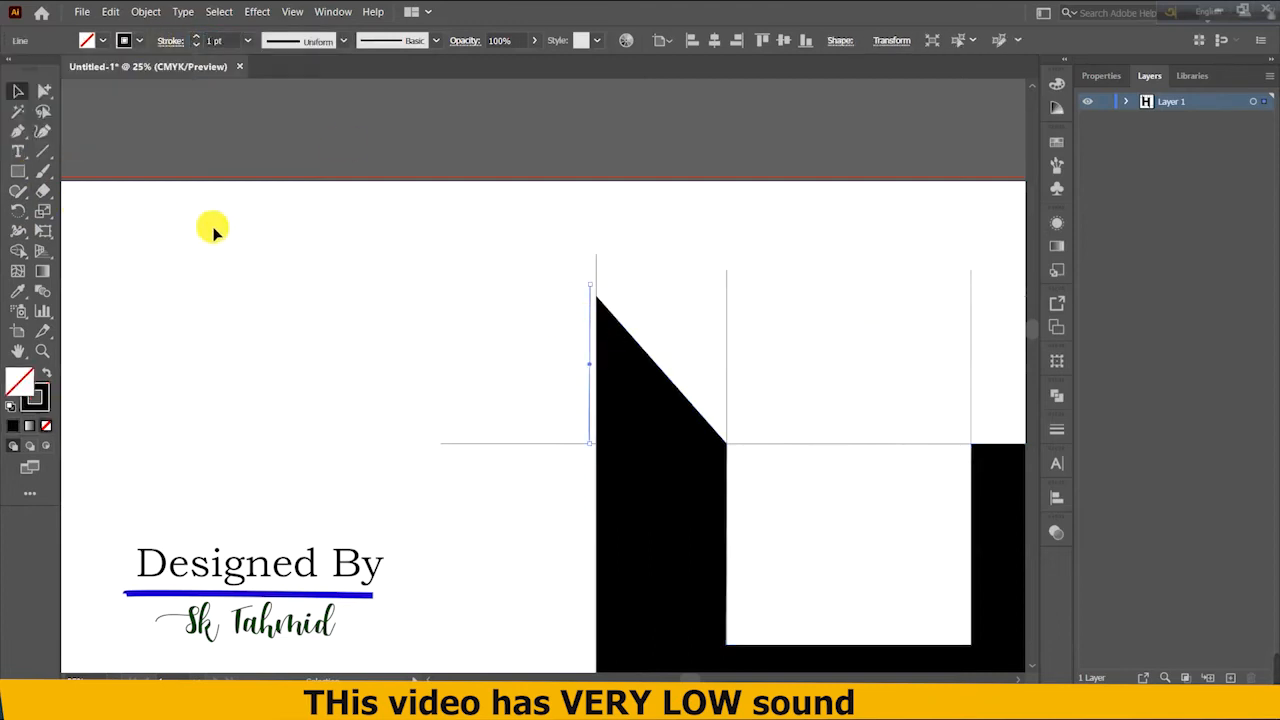
# Raise the left stem's tip level with the reference line's upper end using the Curvature tool
pyautogui.click(43, 131)
pyautogui.click(590, 287)
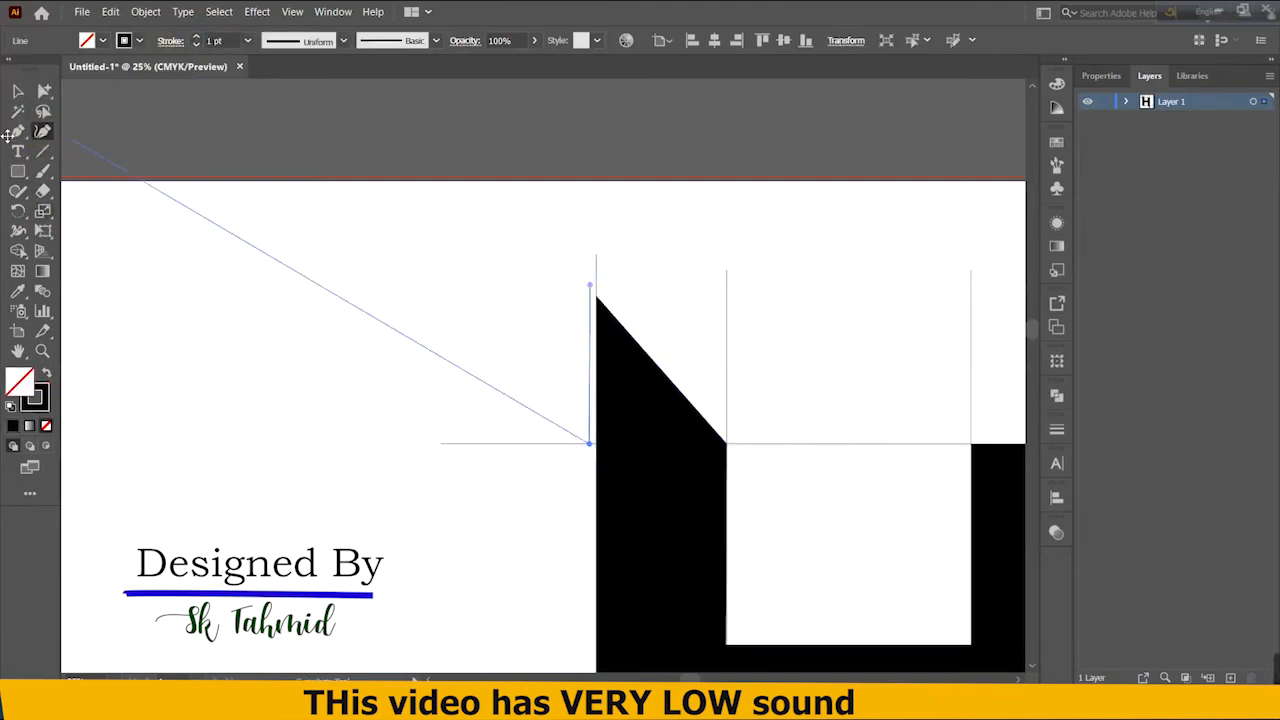
pyautogui.click(17, 92)
pyautogui.click(631, 347)
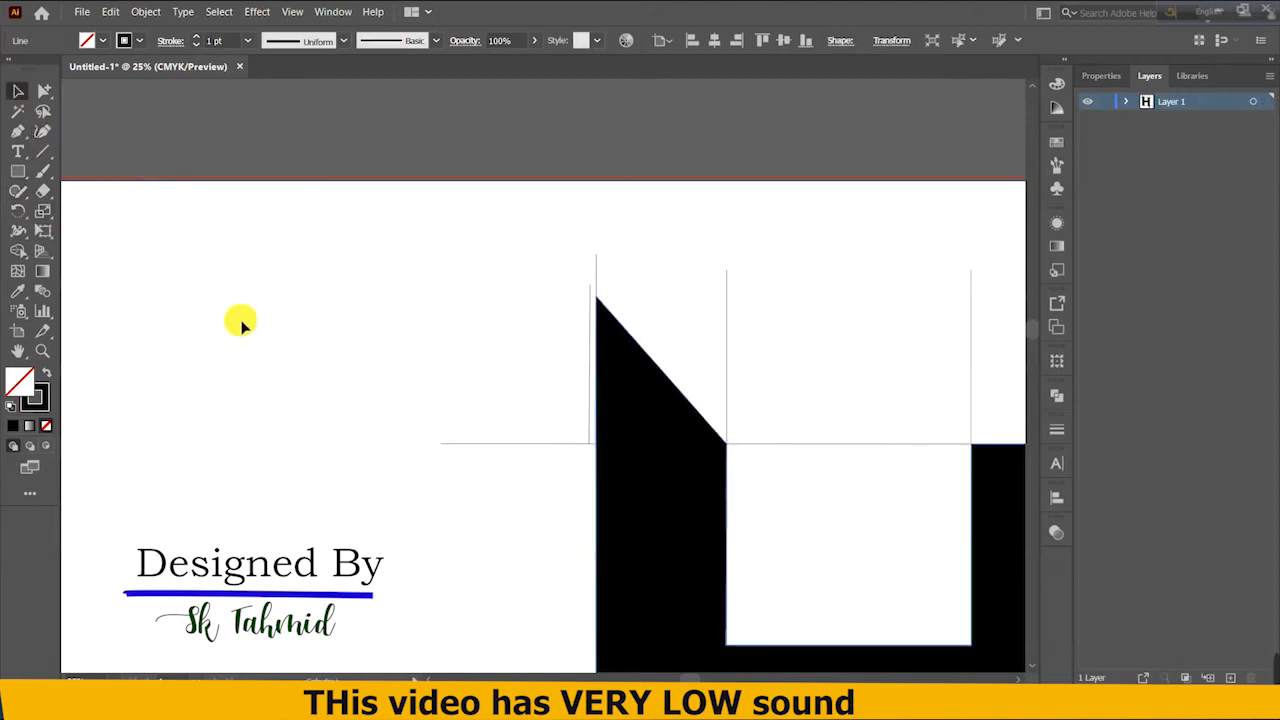
pyautogui.click(43, 131)
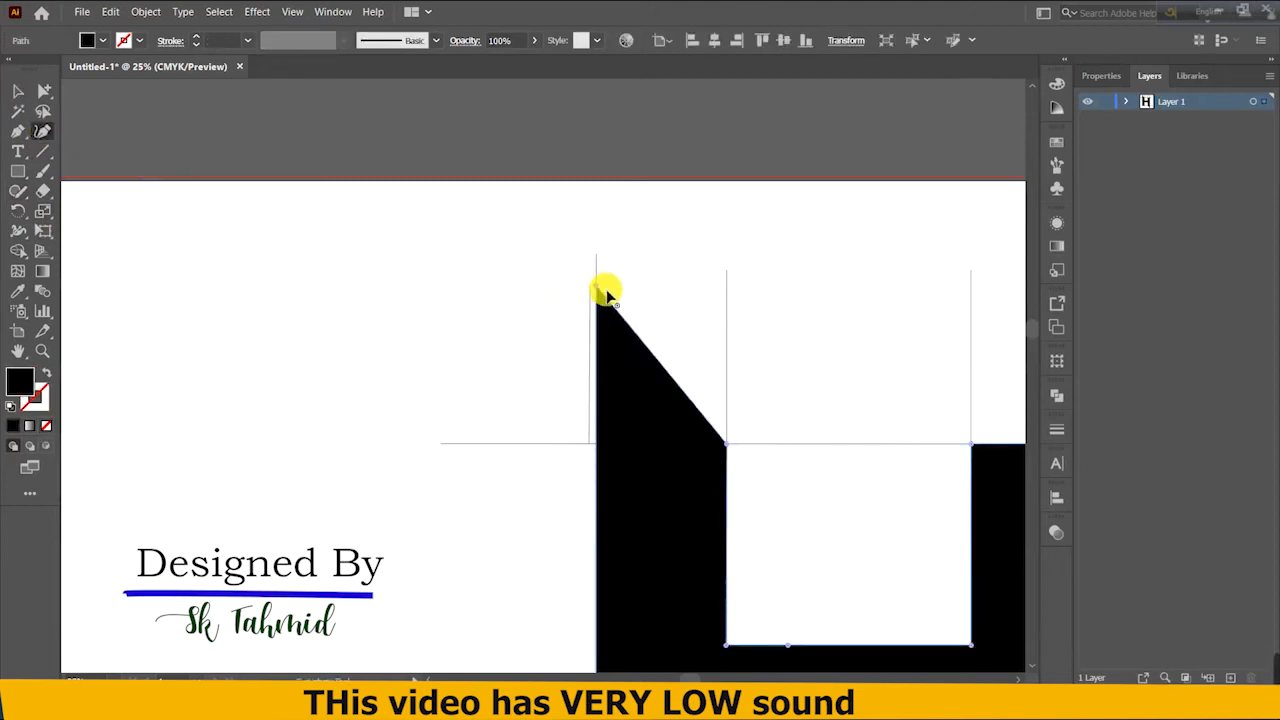
pyautogui.click(17, 92)
pyautogui.click(615, 302)
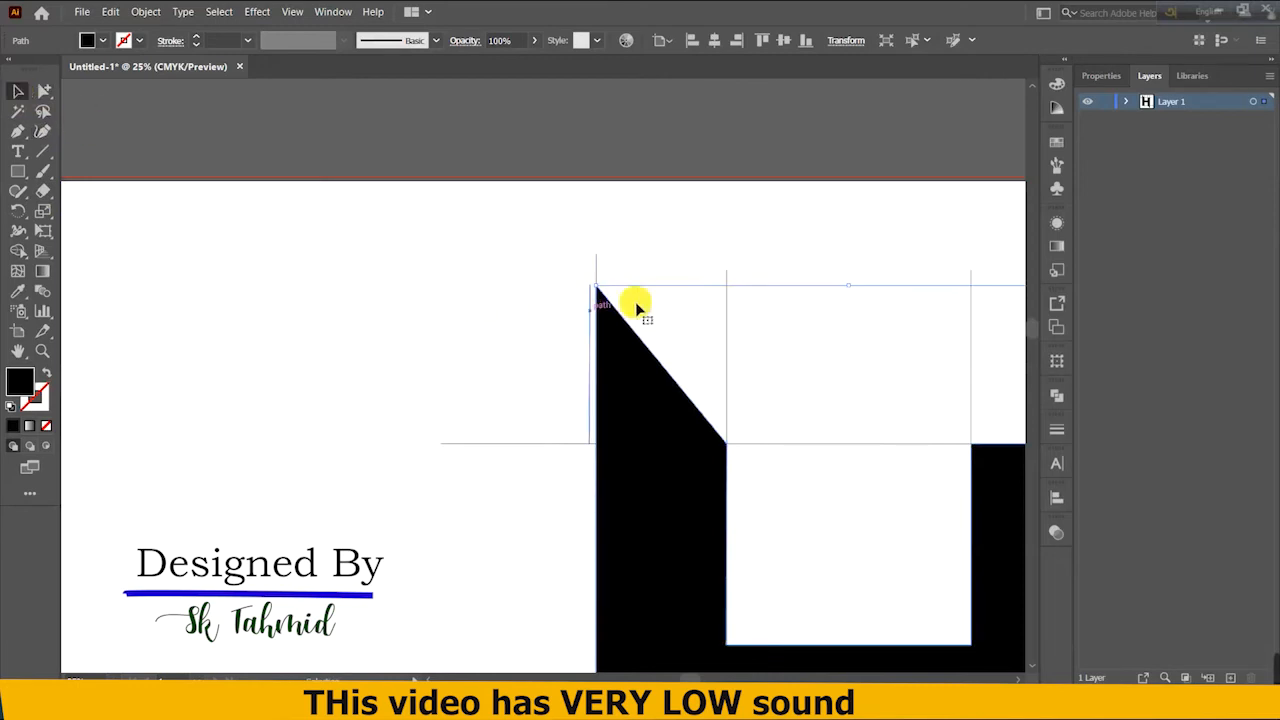
pyautogui.click(771, 264)
# Delete the vertical construction lines along both stems and the upper horizontal construction line
pyautogui.scroll(-1, 826, 400)
pyautogui.scroll(-2, 812, 404)
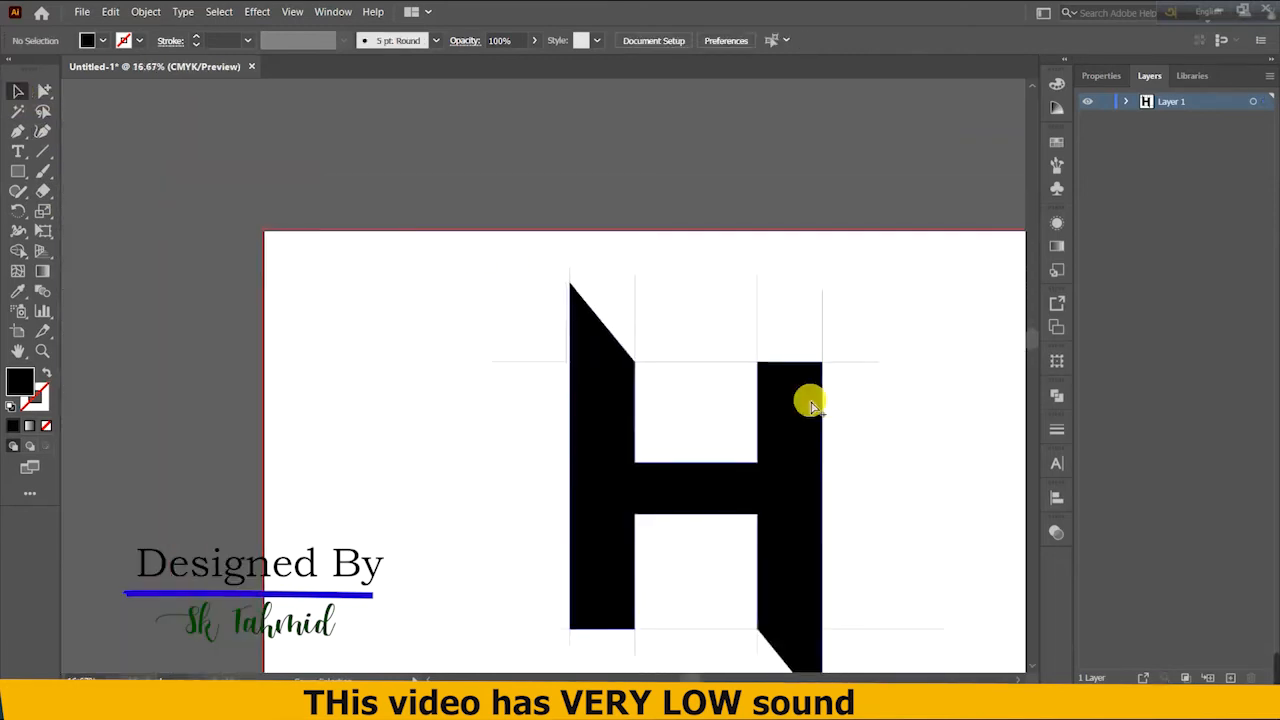
pyautogui.scroll(-1, 811, 401)
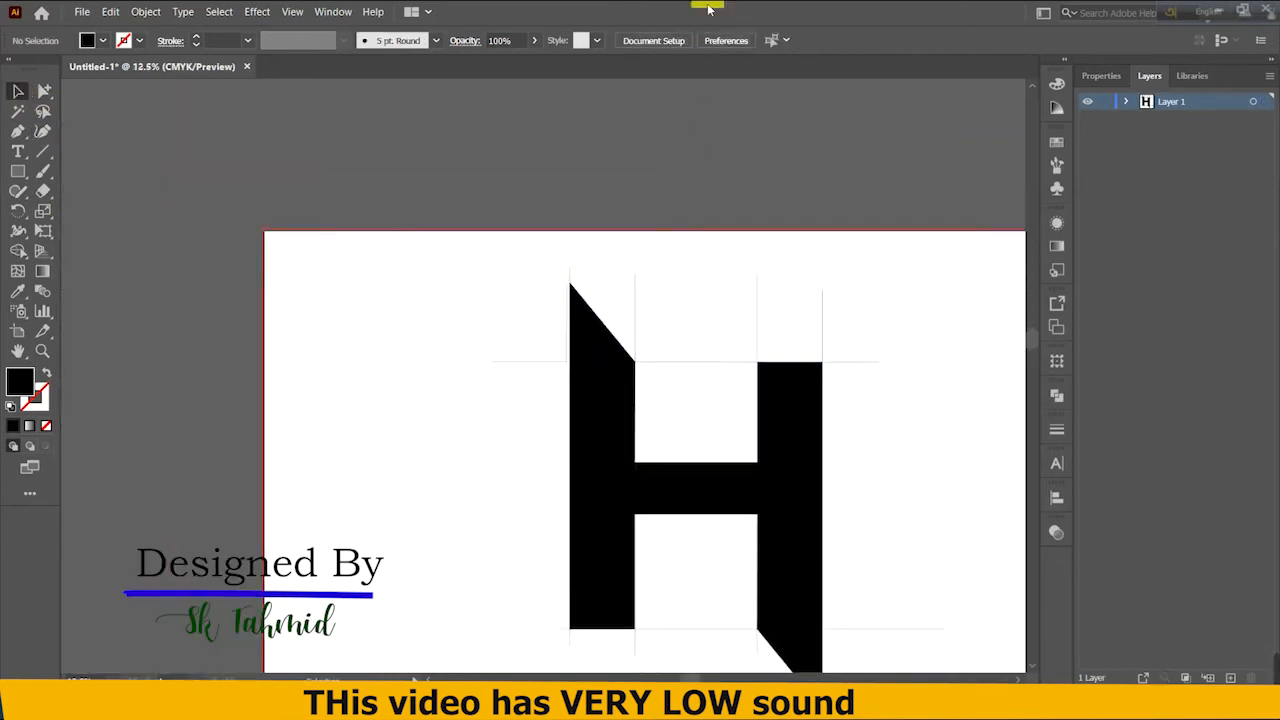
pyautogui.moveTo(570, 276); pyautogui.dragTo(471, 275)
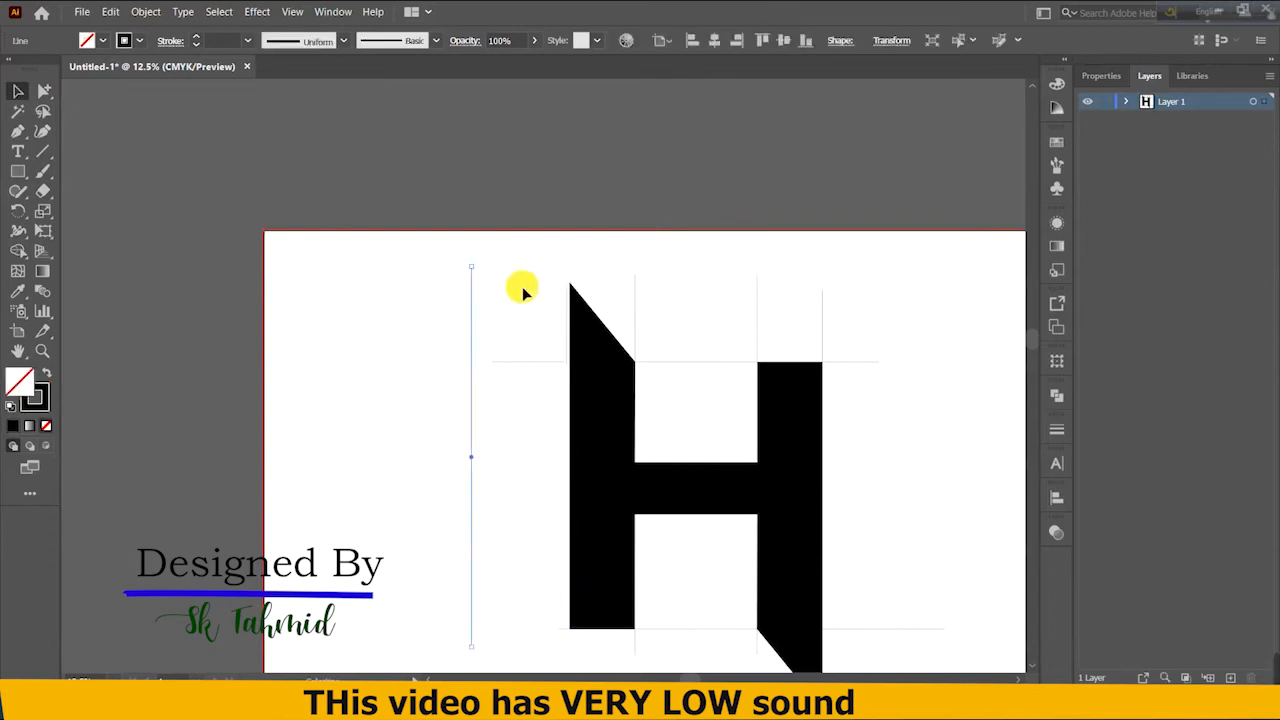
pyautogui.press('Delete')
pyautogui.moveTo(636, 291); pyautogui.dragTo(856, 311)
pyautogui.click(686, 364)
pyautogui.press('Delete')
pyautogui.press('Delete')
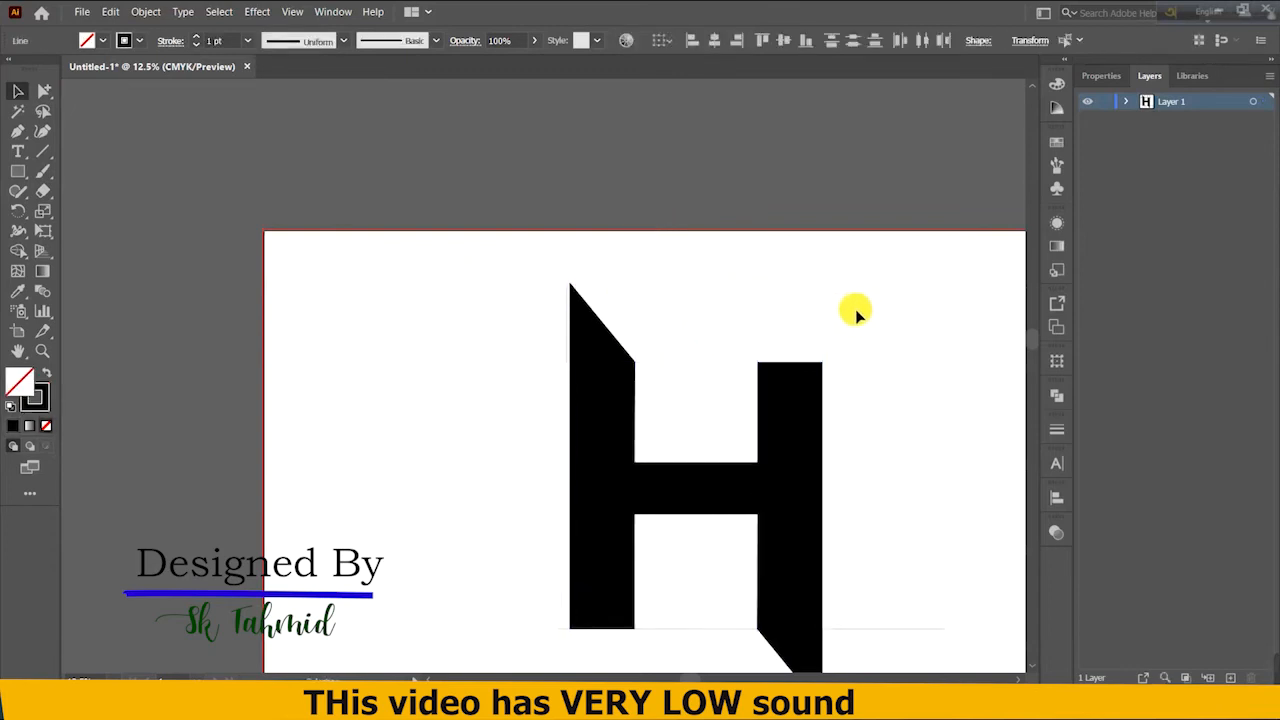
# Delete the short reference line beside the left stem and the lower horizontal construction line
pyautogui.click(566, 314)
pyautogui.press('Delete')
pyautogui.scroll(-2, 765, 520)
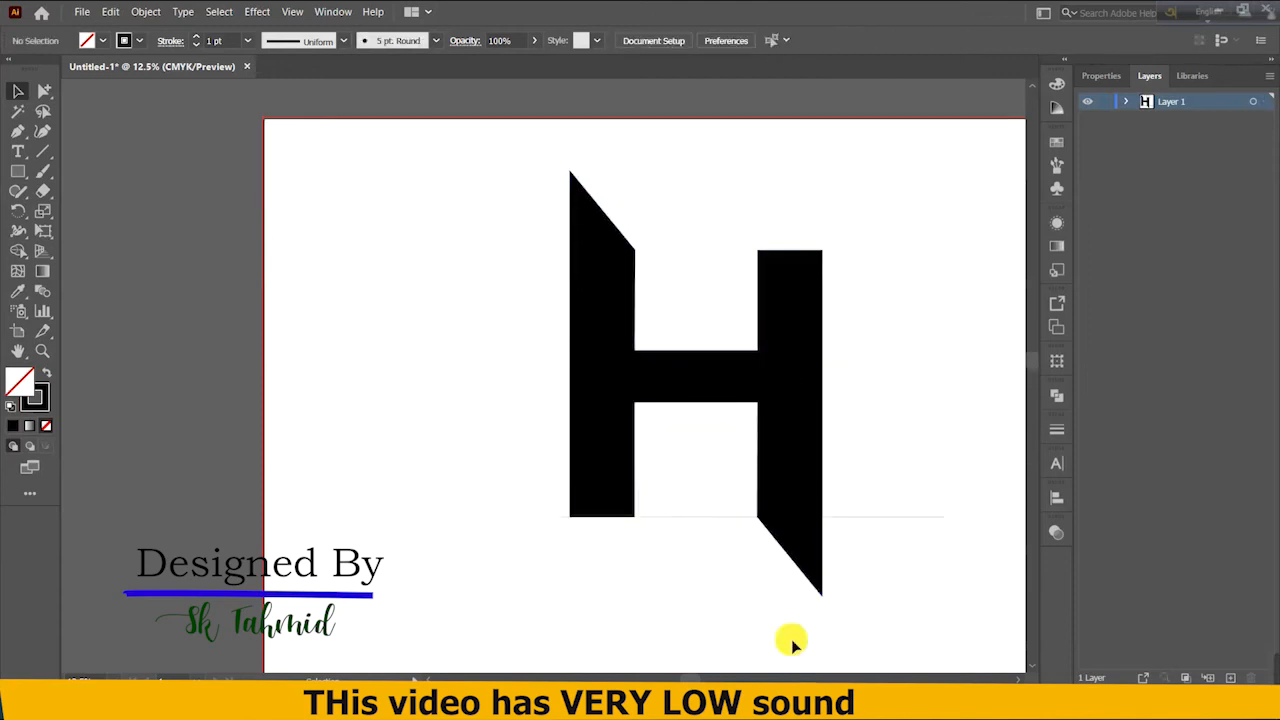
pyautogui.click(707, 555)
pyautogui.press('Delete')
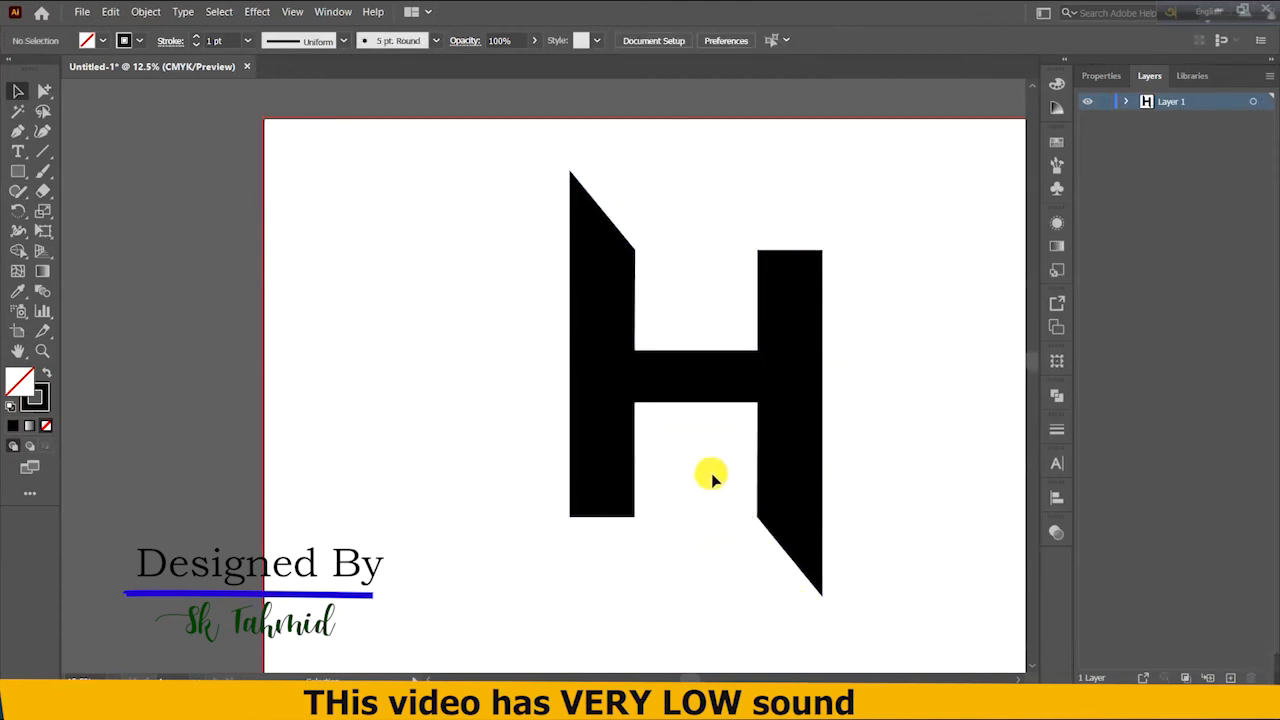
# Select the finished H shape and move it to the centre of the artboard
pyautogui.hotkey('ctrl', 'a')
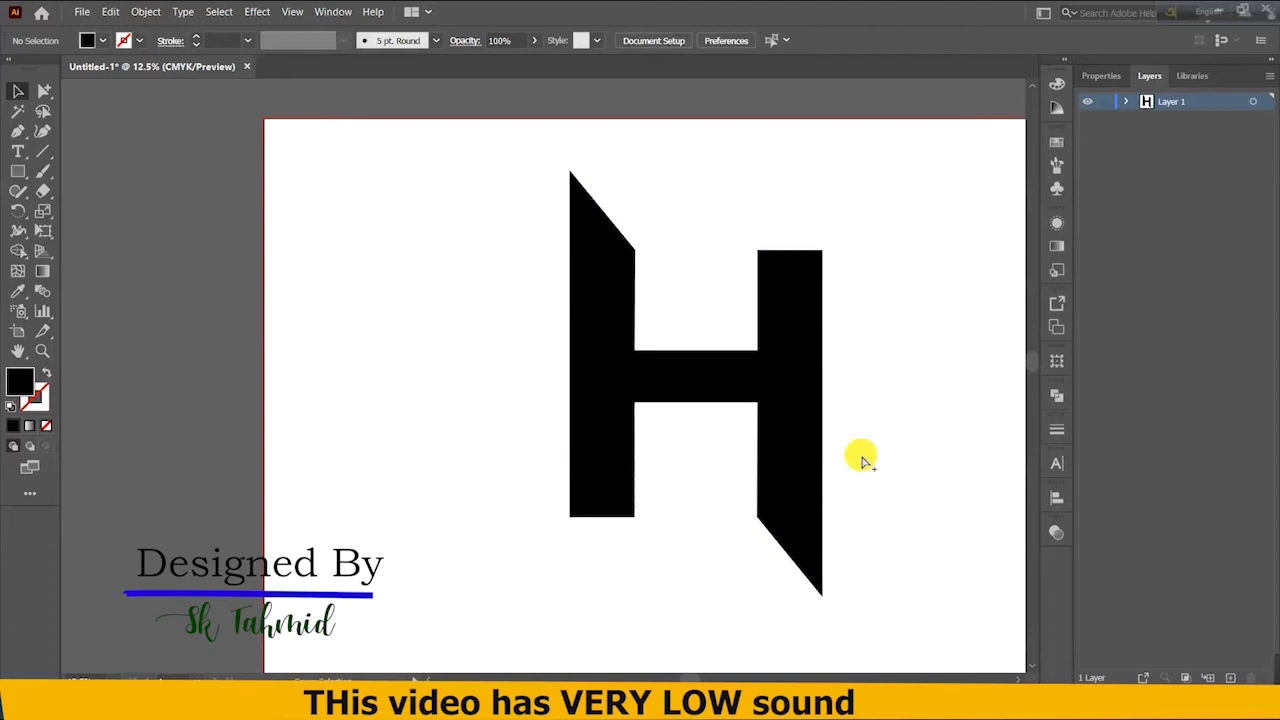
pyautogui.hotkey('ctrl', '-')
pyautogui.moveTo(700, 405); pyautogui.dragTo(714, 429)
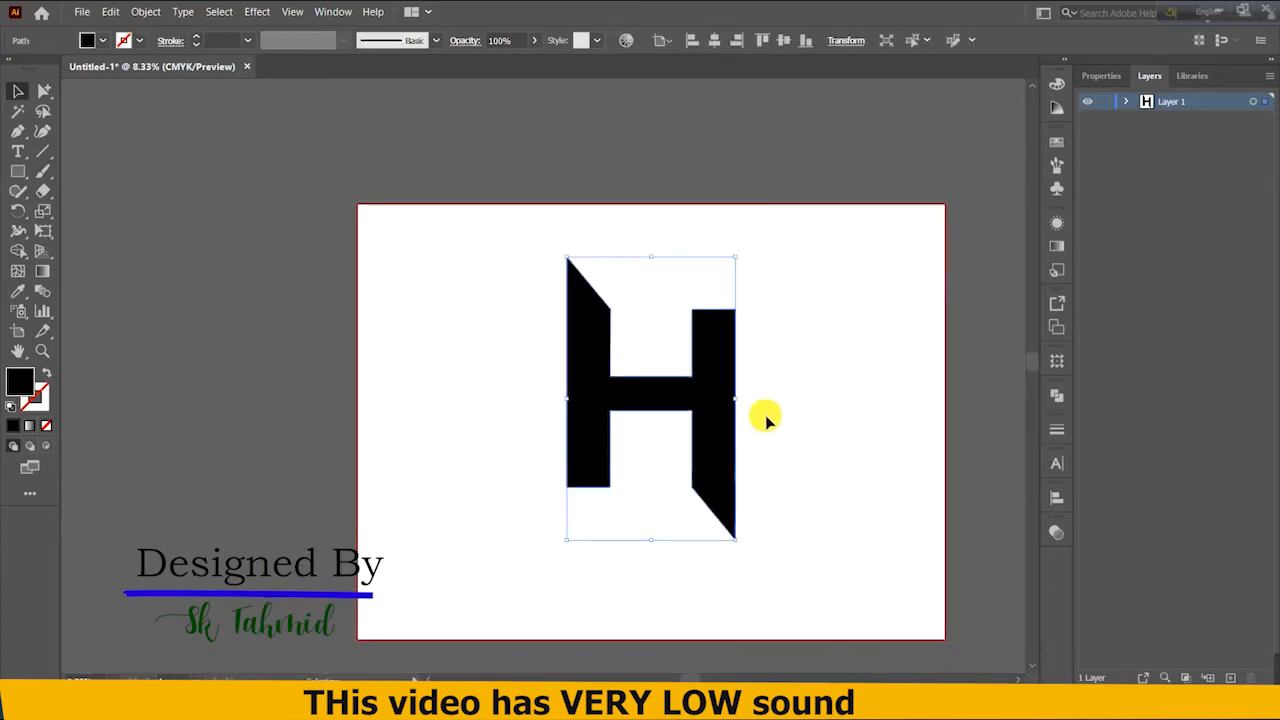
# Deselect the finished H logo on the artboard
pyautogui.scroll(-5, 766, 412)
pyautogui.hscroll(4, 766, 412)
pyautogui.scroll(2, 768, 410)
pyautogui.hscroll(6, 768, 410)
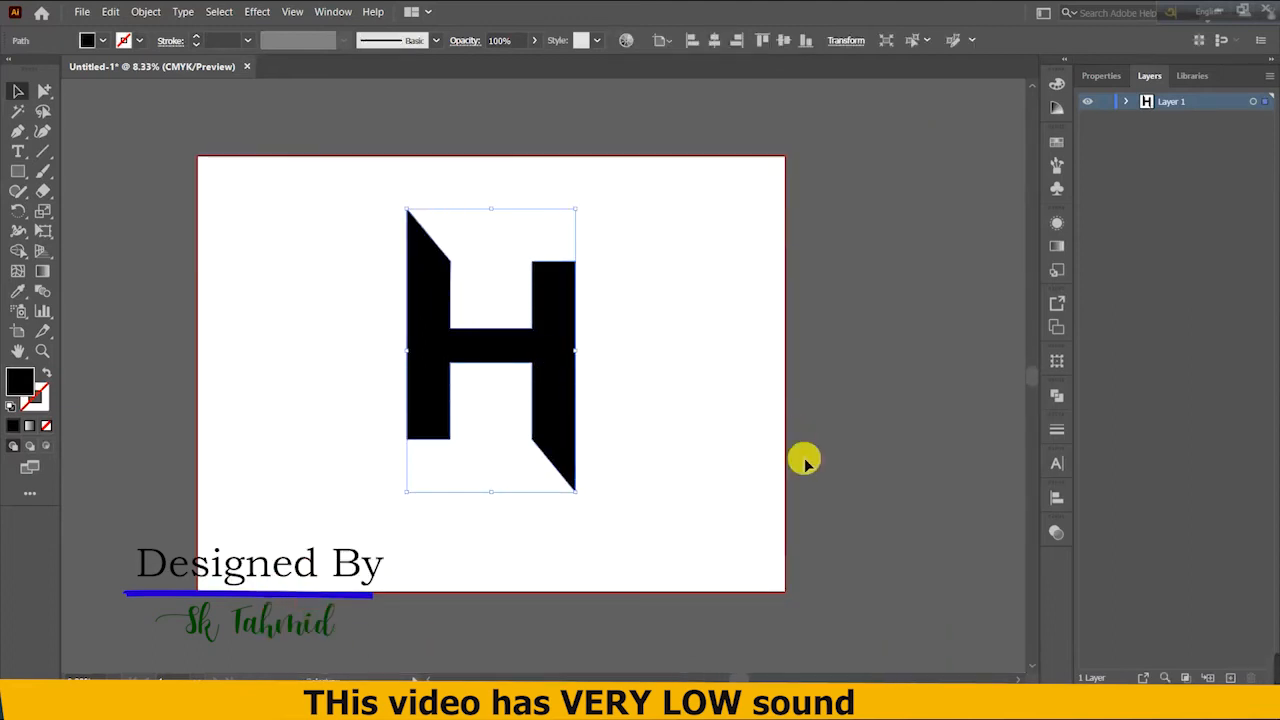
pyautogui.click(660, 343)
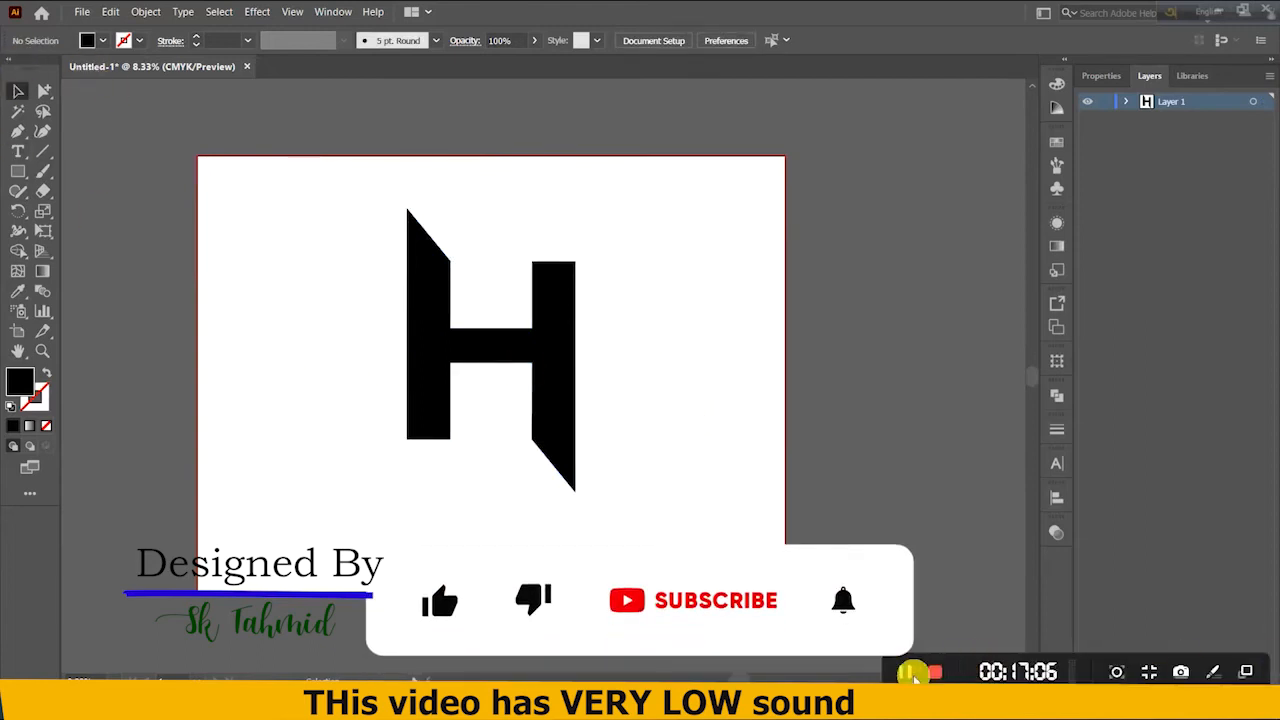
pyautogui.click(912, 672)
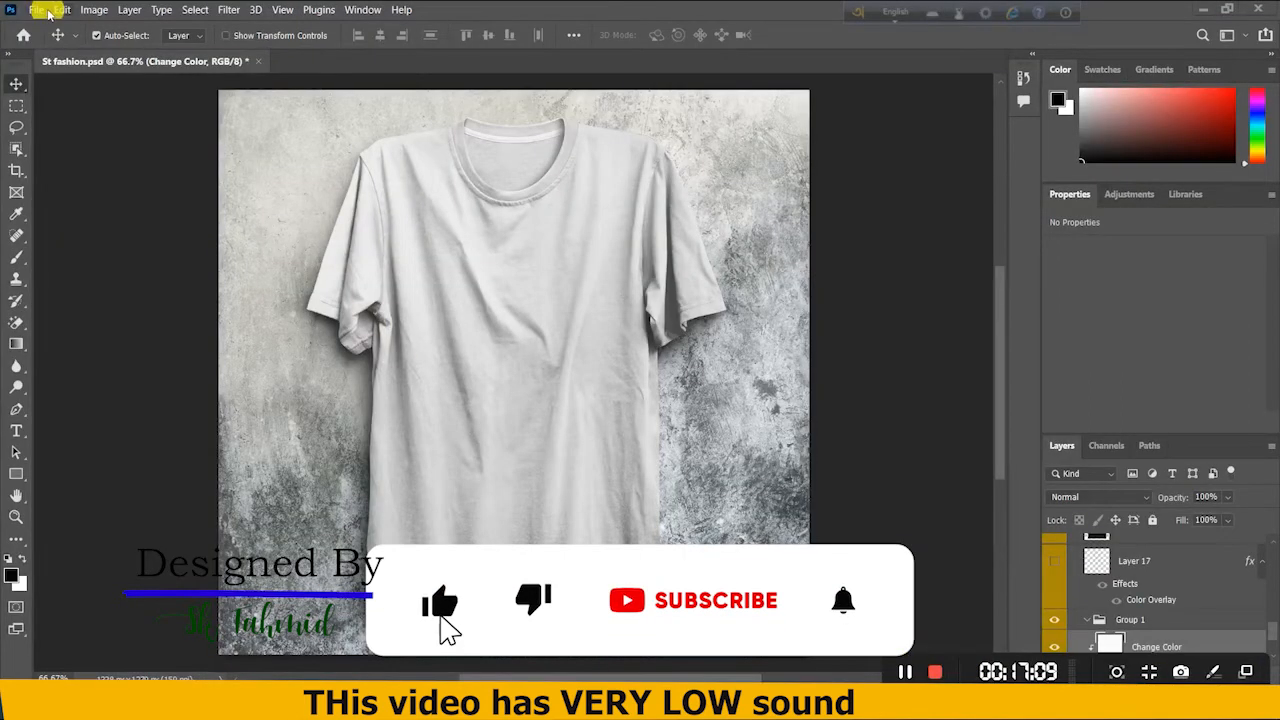
# Switch to Photoshop and open the h1 image from the break_2 font-love2 folder
pyautogui.click(40, 10)
pyautogui.click(57, 54)
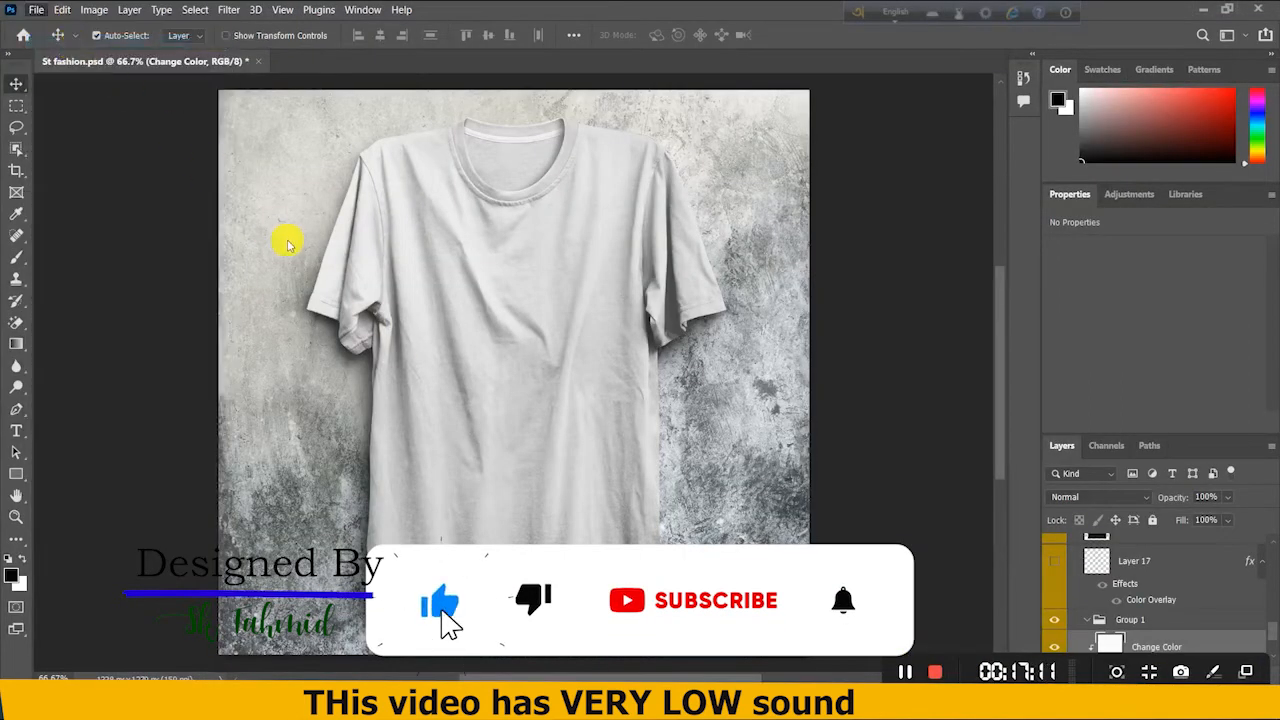
pyautogui.moveTo(722, 430); pyautogui.dragTo(723, 254)
pyautogui.click(680, 177)
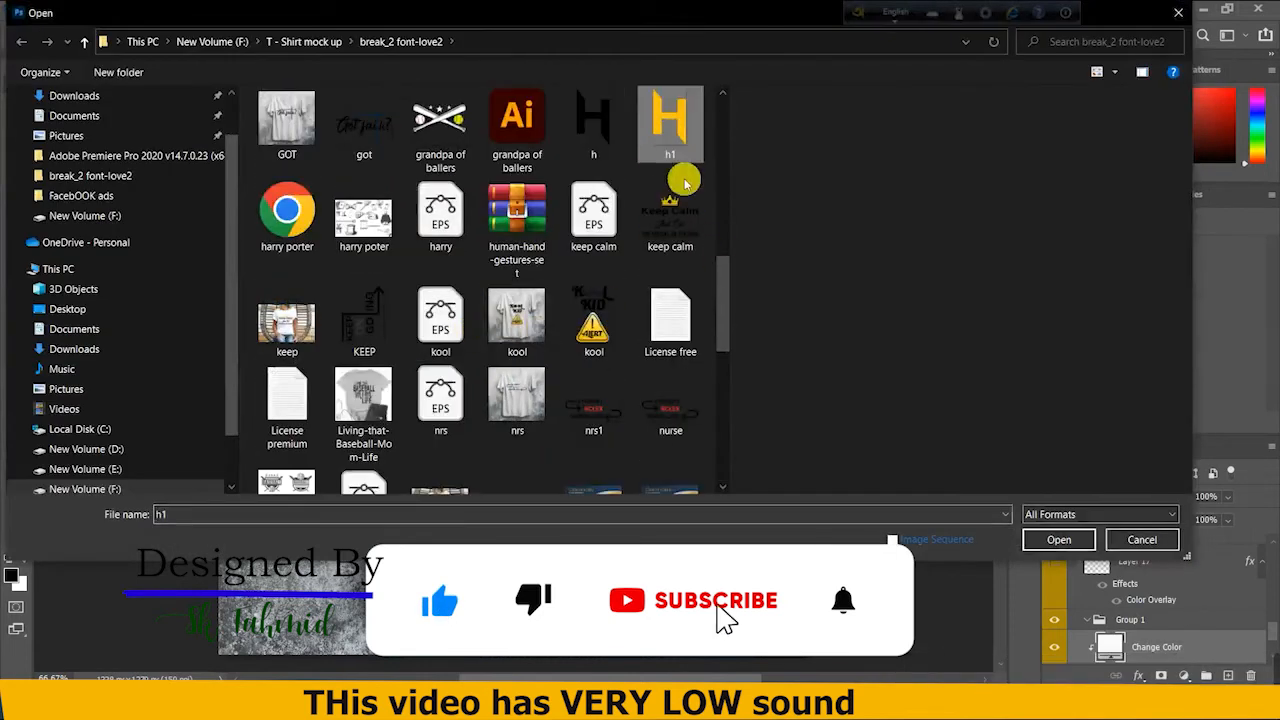
pyautogui.click(1059, 539)
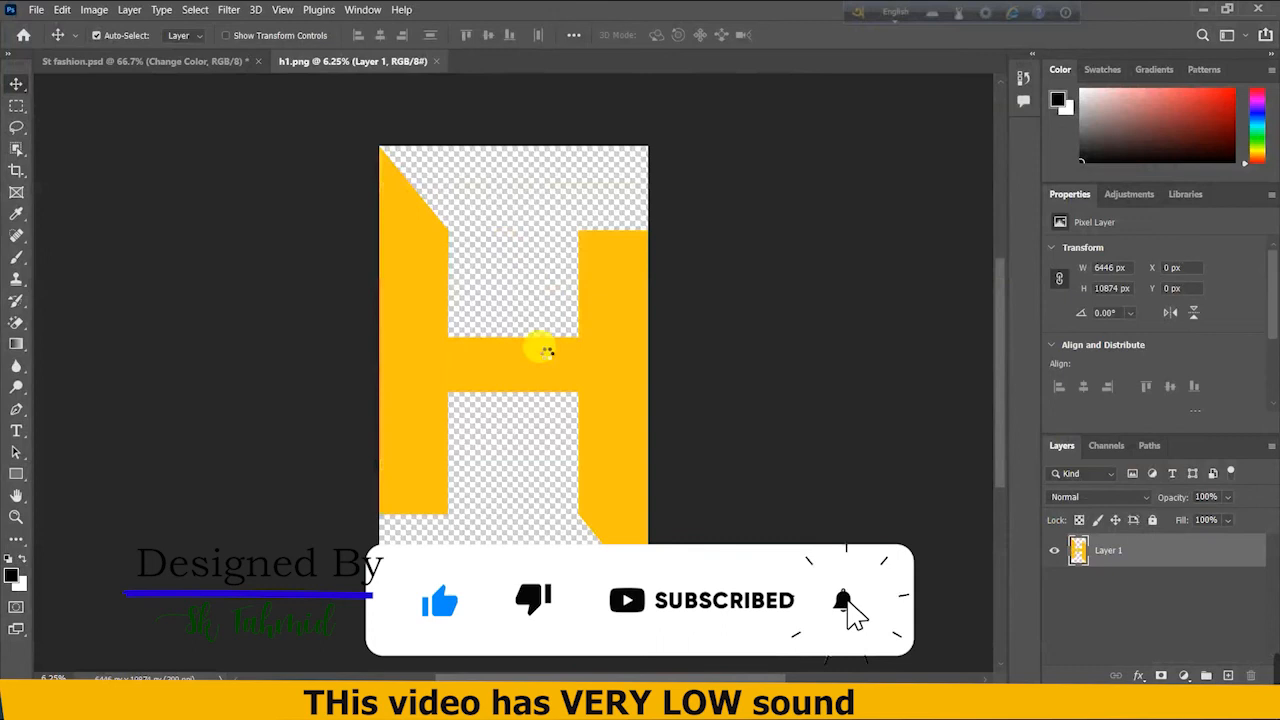
# Bring the yellow H into the St fashion.psd mockup and scale it down to about 598 by 1010 px
pyautogui.moveTo(543, 343); pyautogui.dragTo(506, 374)
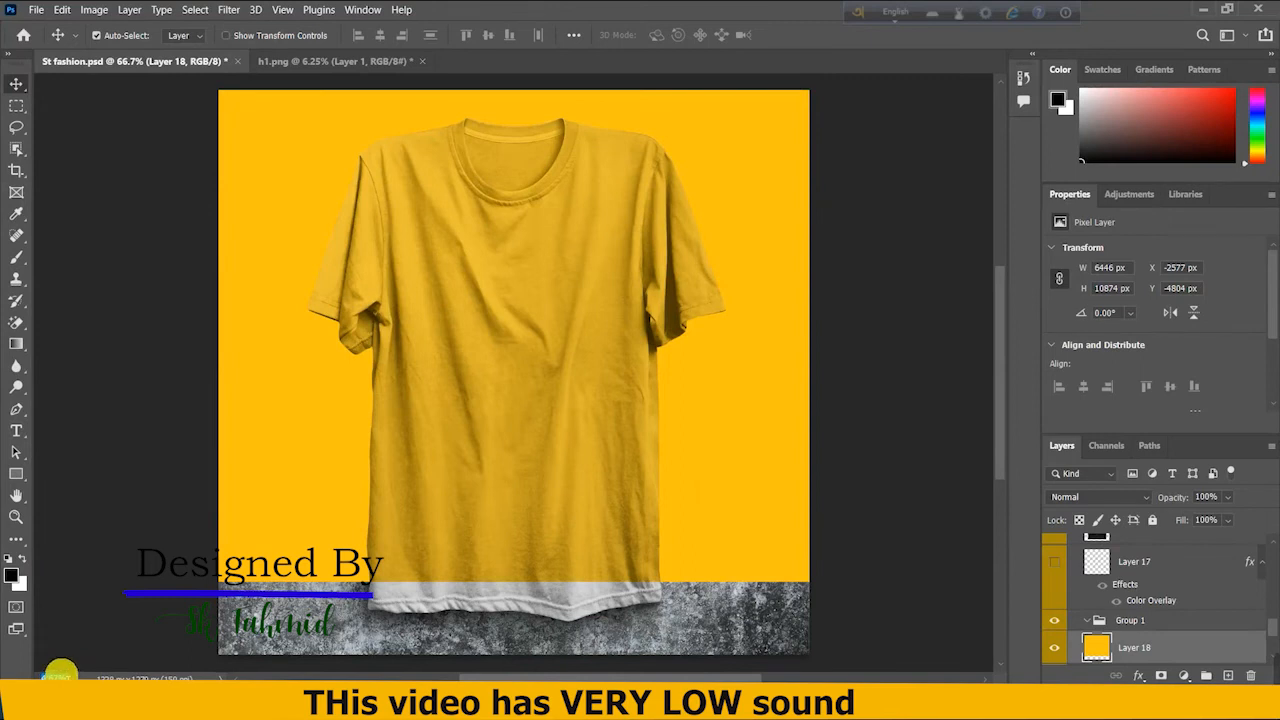
pyautogui.moveTo(61, 672); pyautogui.dragTo(14, 650)
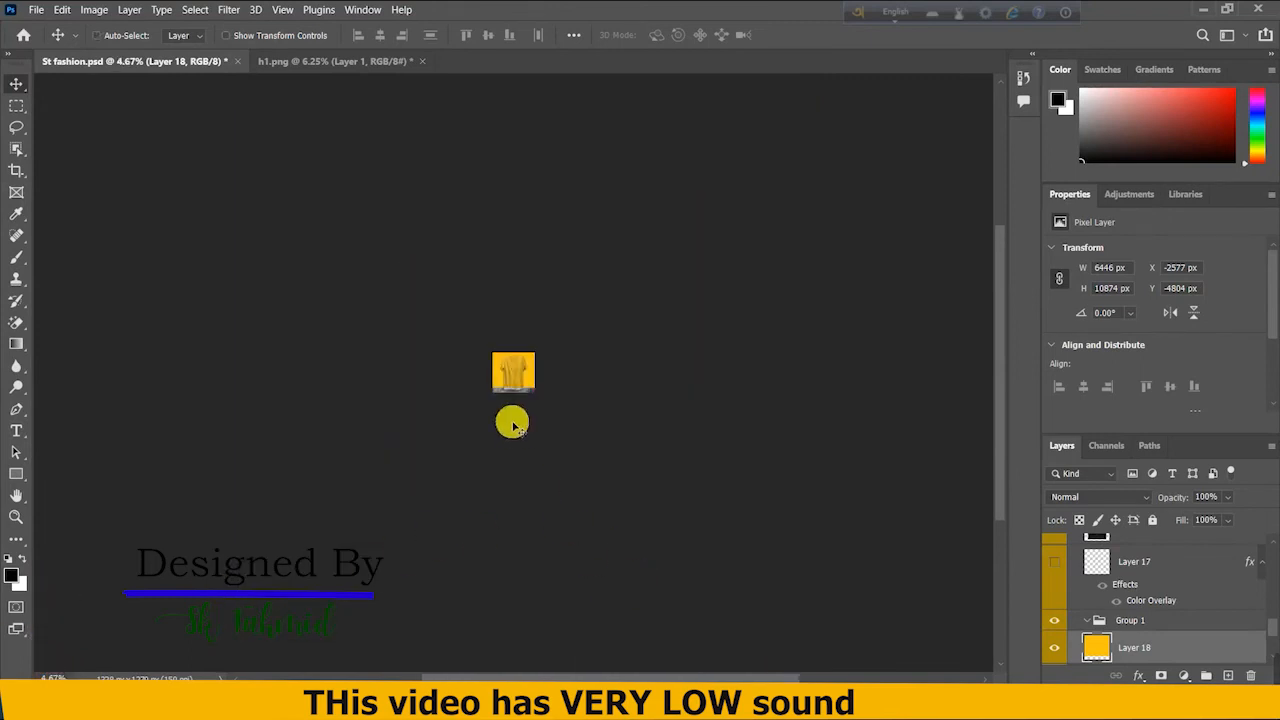
pyautogui.hotkey('ctrl', 't')
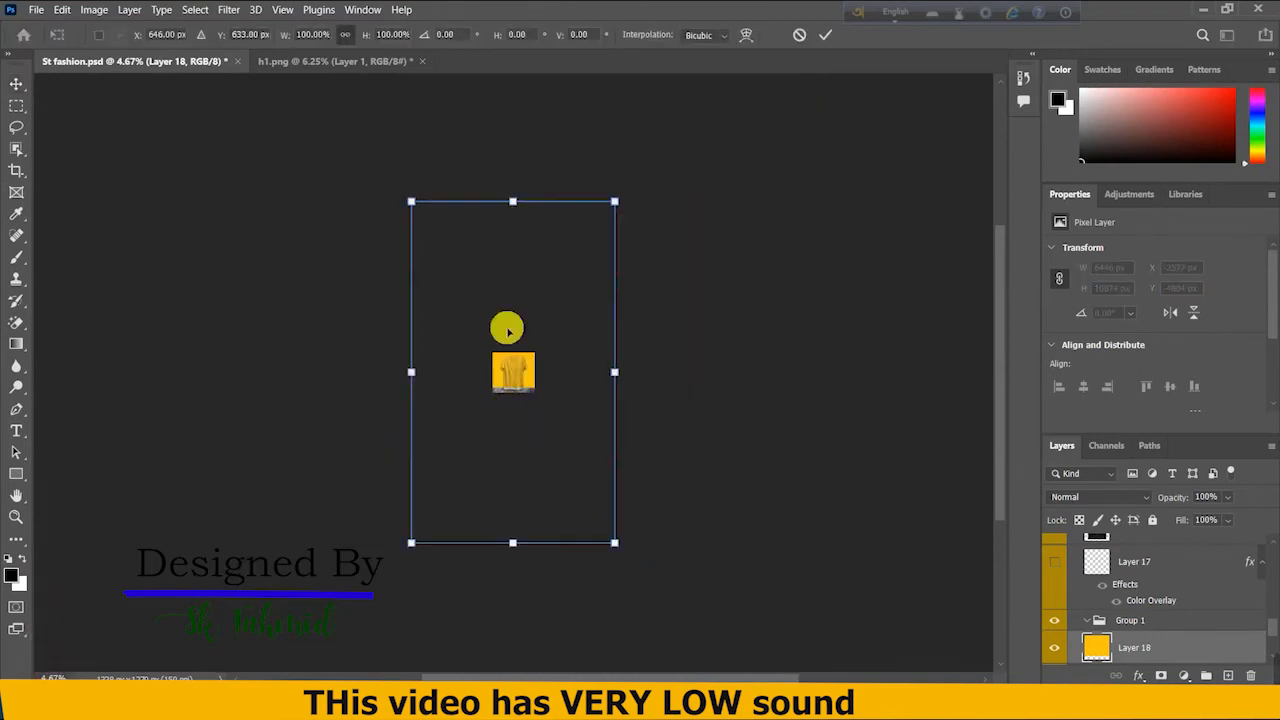
pyautogui.moveTo(518, 206); pyautogui.dragTo(515, 387)
pyautogui.click(825, 34)
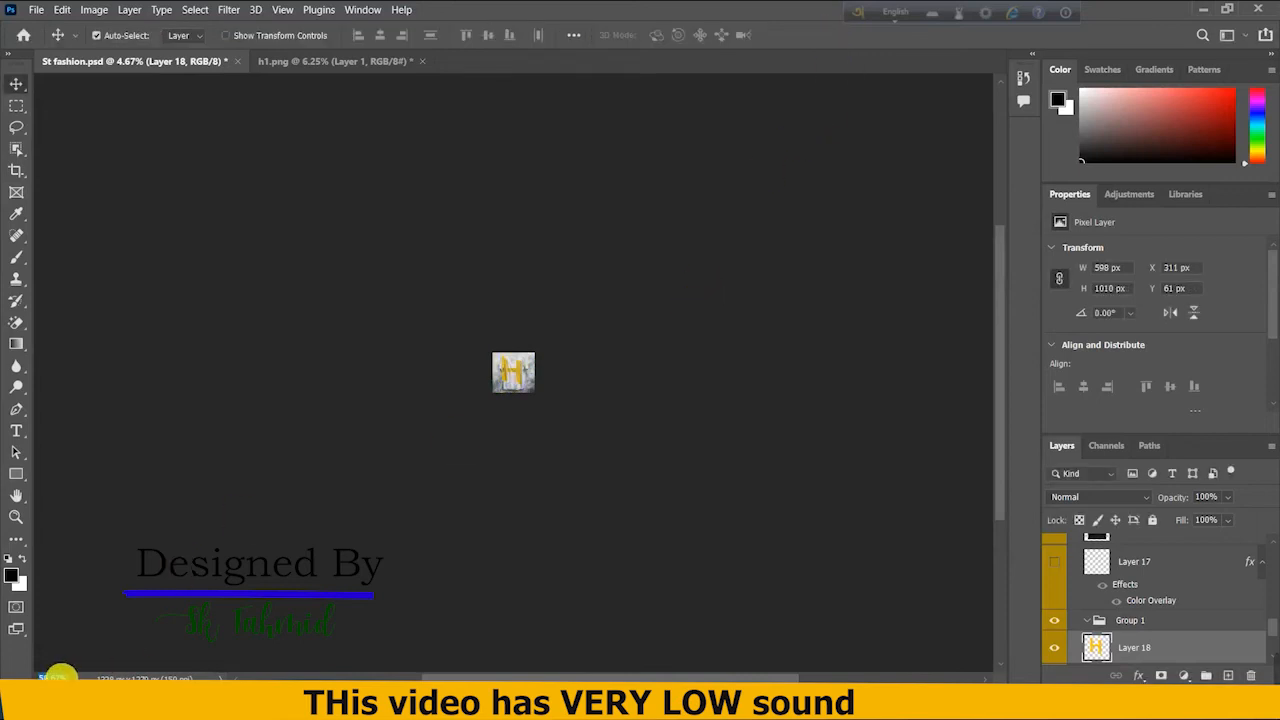
# Scale the yellow H layer to about 54% and position it in the middle of the shirt's front
pyautogui.hotkey('ctrl', '0')
pyautogui.hotkey('ctrl', 't')
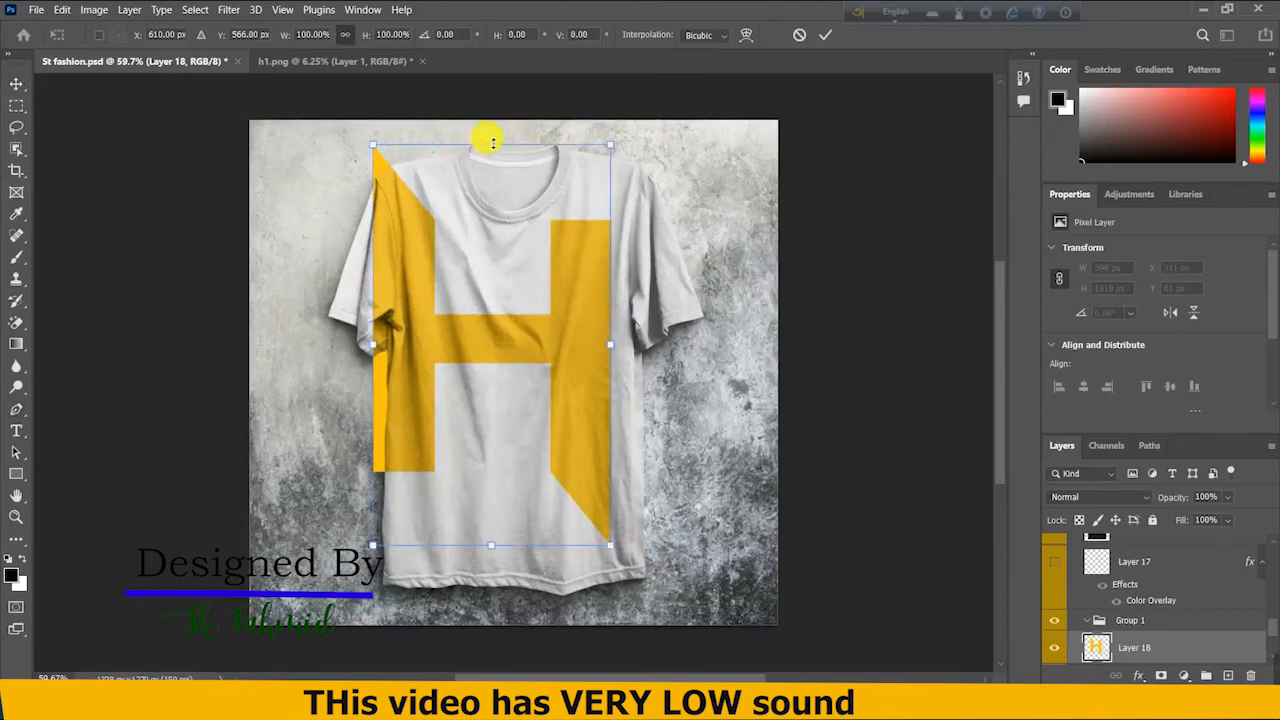
pyautogui.moveTo(493, 143); pyautogui.dragTo(489, 386)
pyautogui.moveTo(505, 432); pyautogui.dragTo(531, 335)
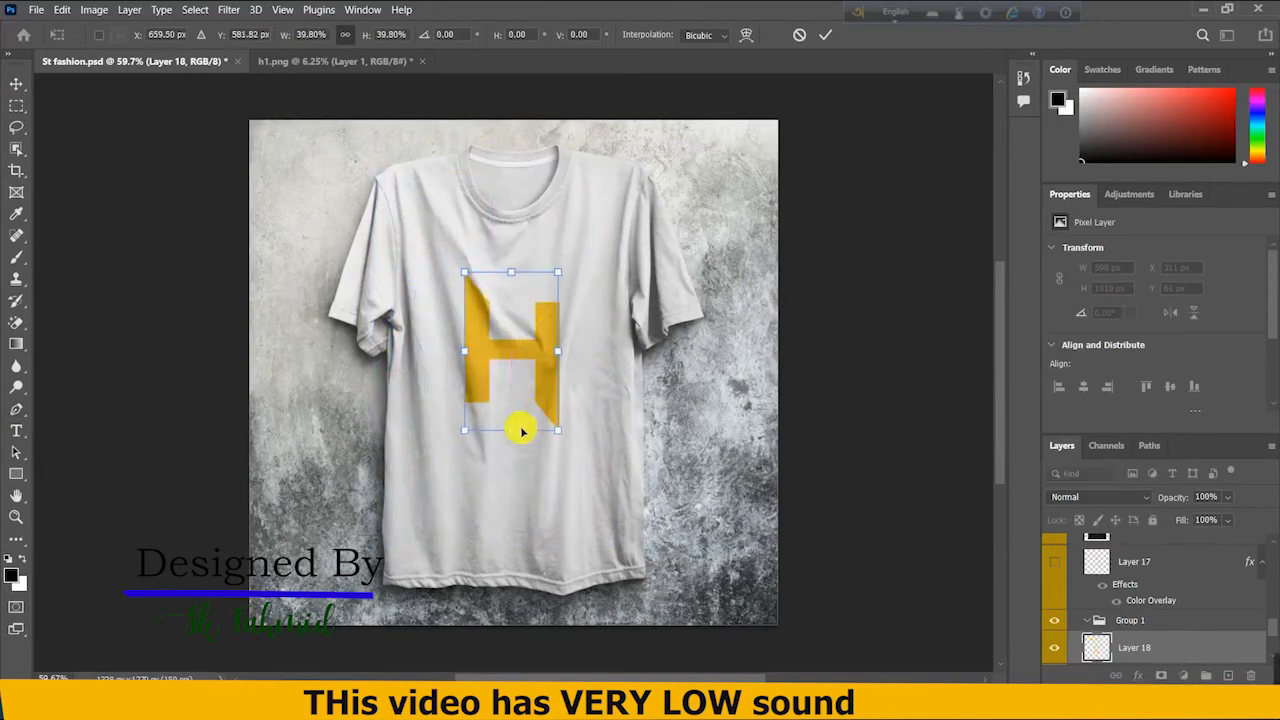
pyautogui.moveTo(510, 431); pyautogui.dragTo(514, 486)
pyautogui.moveTo(566, 400); pyautogui.dragTo(566, 372)
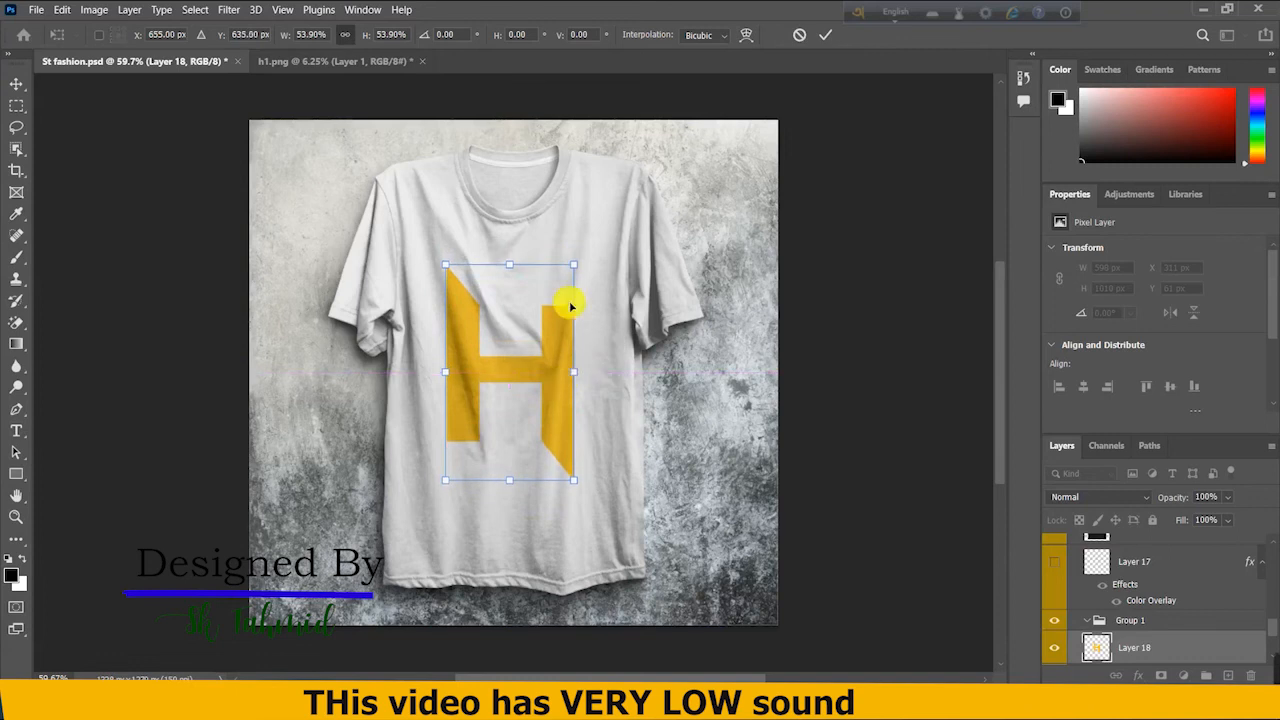
# Fine-tune the yellow H to about 334 by 565 px, centre it below the collar and apply the transform
pyautogui.moveTo(574, 262); pyautogui.dragTo(591, 242)
pyautogui.moveTo(582, 331)
pyautogui.mouseDown()
pyautogui.moveTo(576, 359)
pyautogui.moveTo(586, 328)
pyautogui.moveTo(572, 339)
pyautogui.mouseUp()
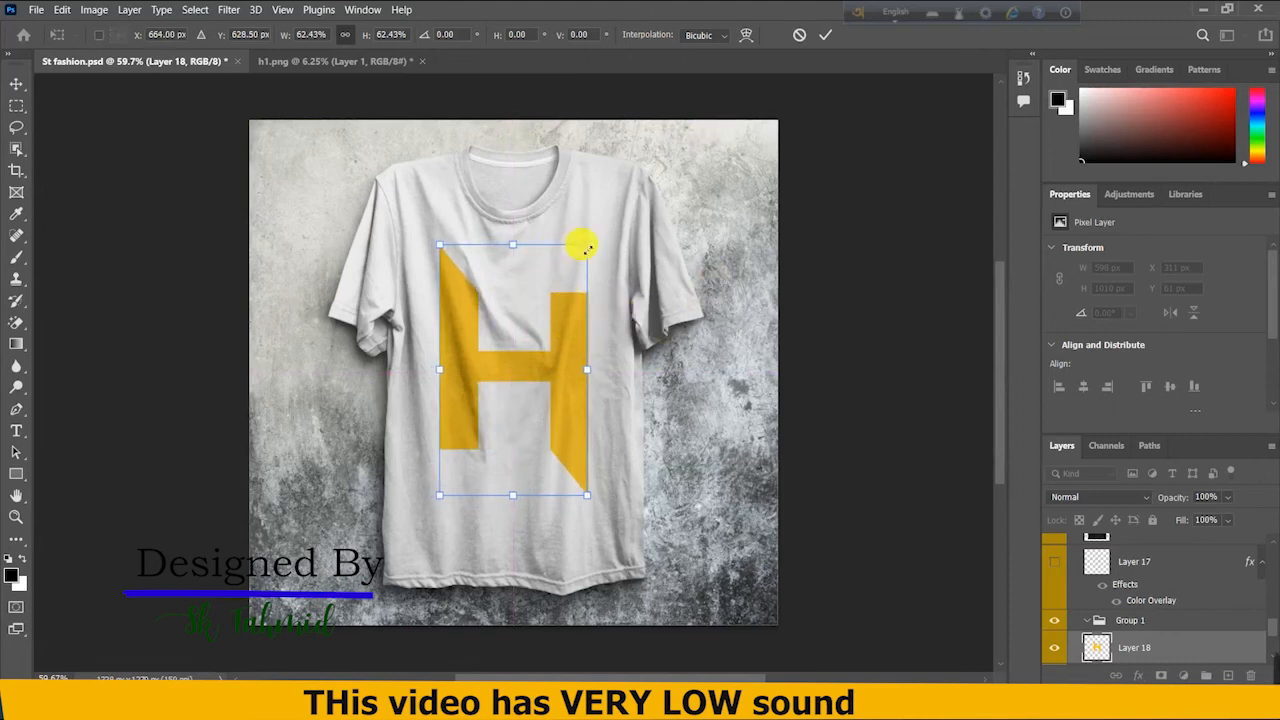
pyautogui.moveTo(586, 249); pyautogui.dragTo(578, 260)
pyautogui.moveTo(569, 326); pyautogui.dragTo(572, 321)
pyautogui.click(827, 35)
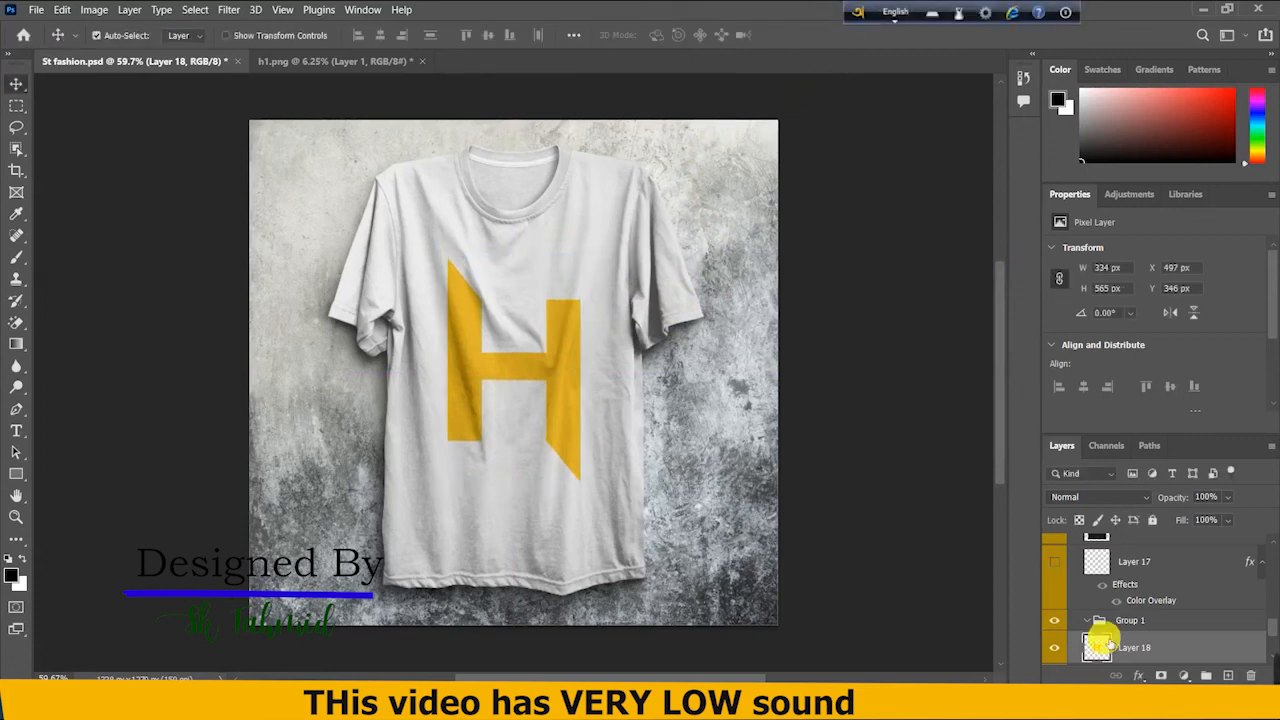
# Recolour the shirt's Change Color fill layer to a near-black blue-grey with a hue of 208°
pyautogui.scroll(-3, 1100, 640)
pyautogui.doubleClick(1100, 571)
pyautogui.moveTo(871, 443)
pyautogui.mouseDown()
pyautogui.moveTo(876, 473)
pyautogui.moveTo(943, 451)
pyautogui.mouseUp()
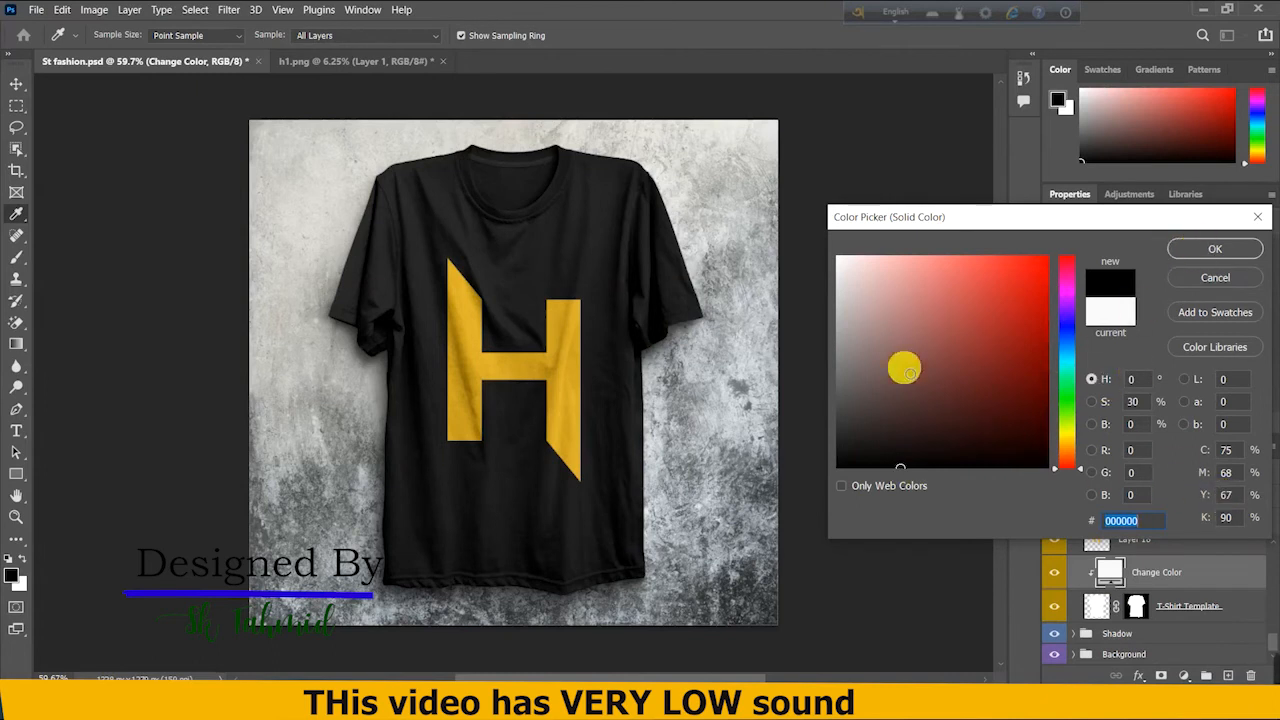
pyautogui.click(878, 441)
pyautogui.click(1067, 346)
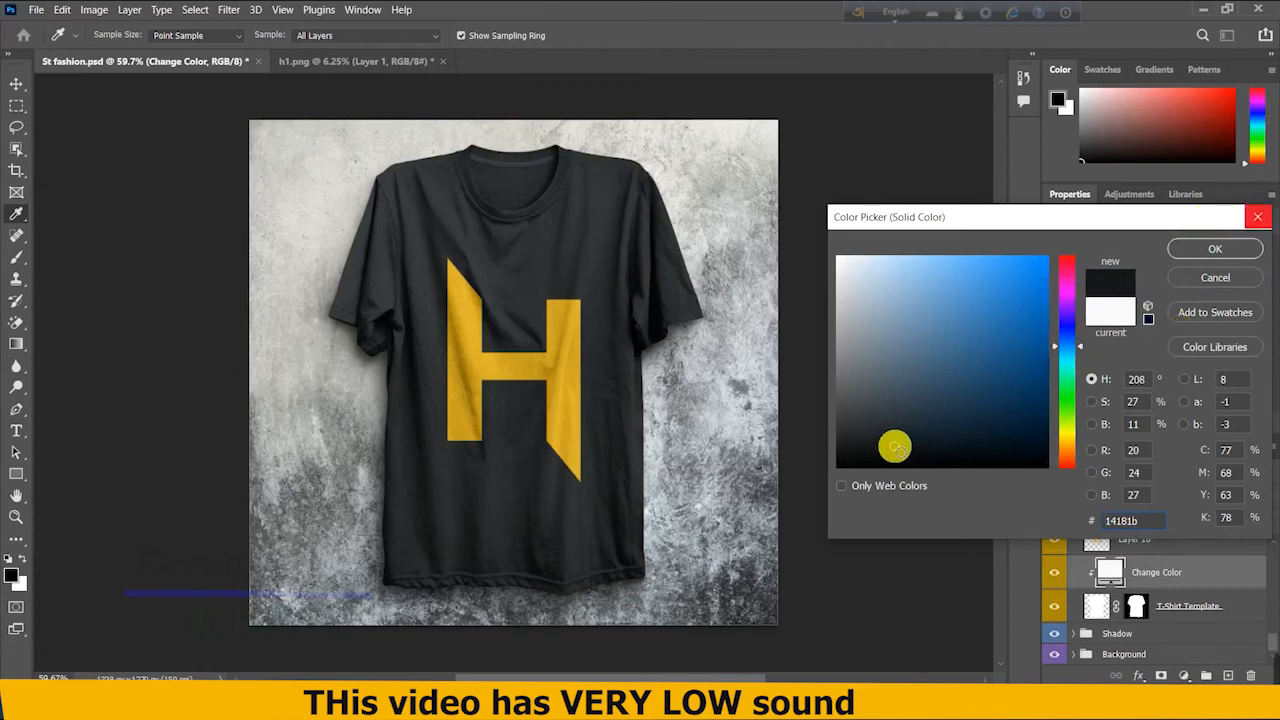
pyautogui.click(886, 449)
pyautogui.click(1212, 246)
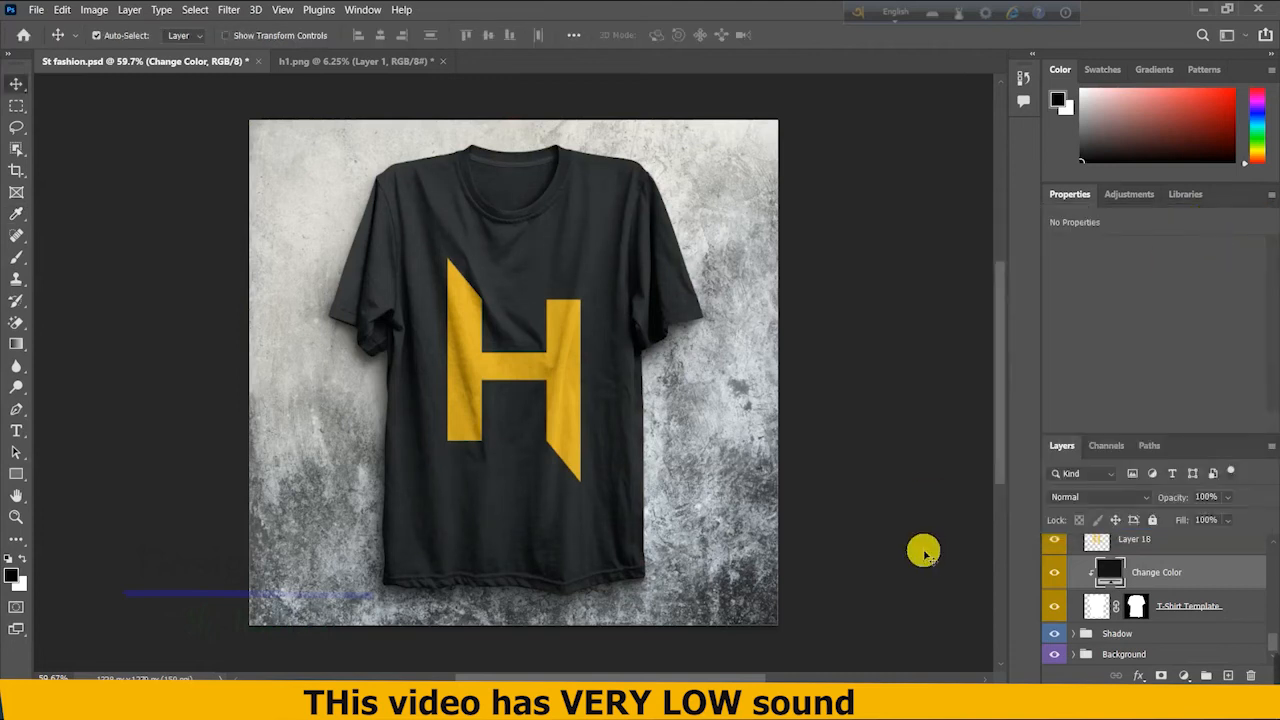
# Export the dark T-shirt mockup with the yellow H using Export As
pyautogui.click(41, 14)
pyautogui.moveTo(90, 250)
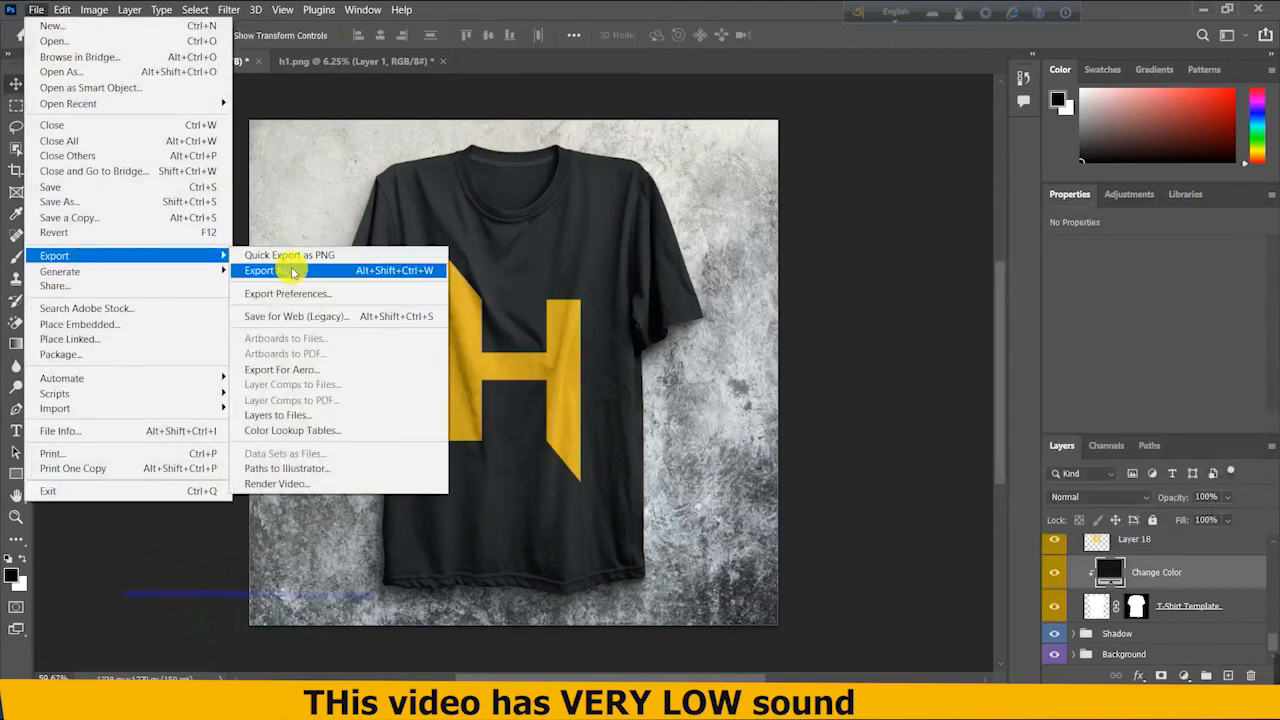
pyautogui.click(286, 266)
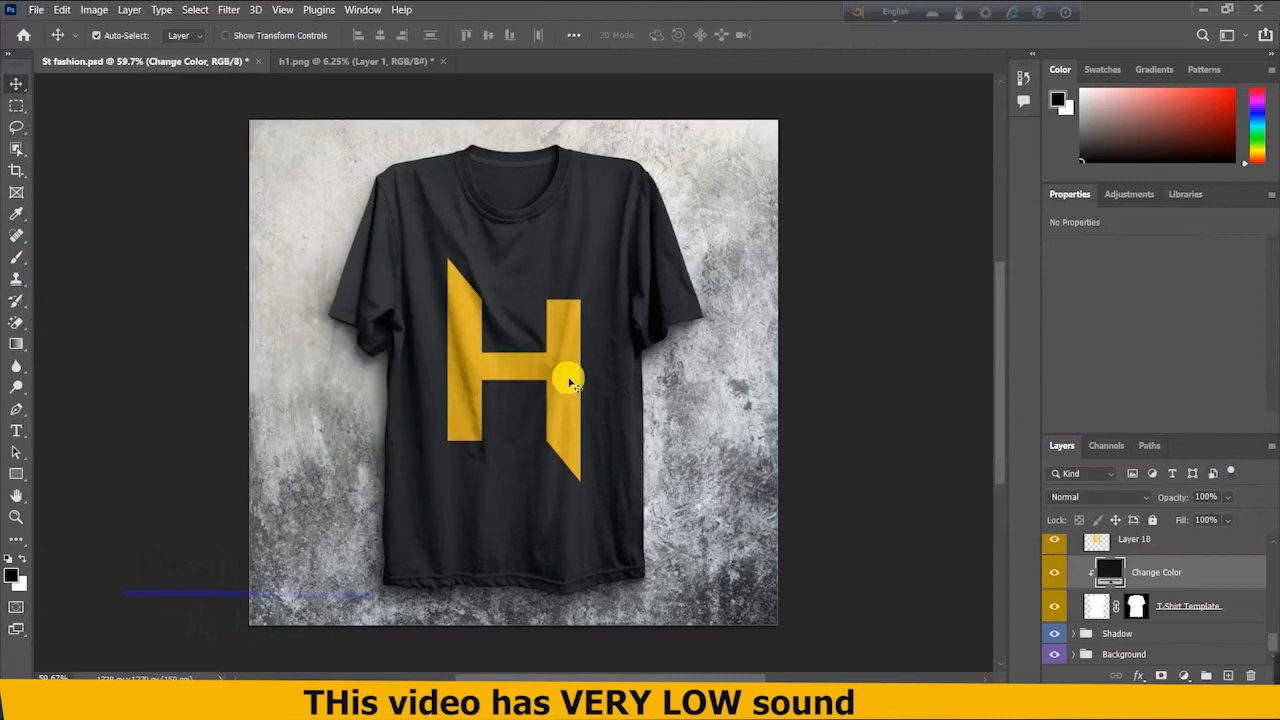
pyautogui.moveTo(957, 677)
pyautogui.click(908, 672)
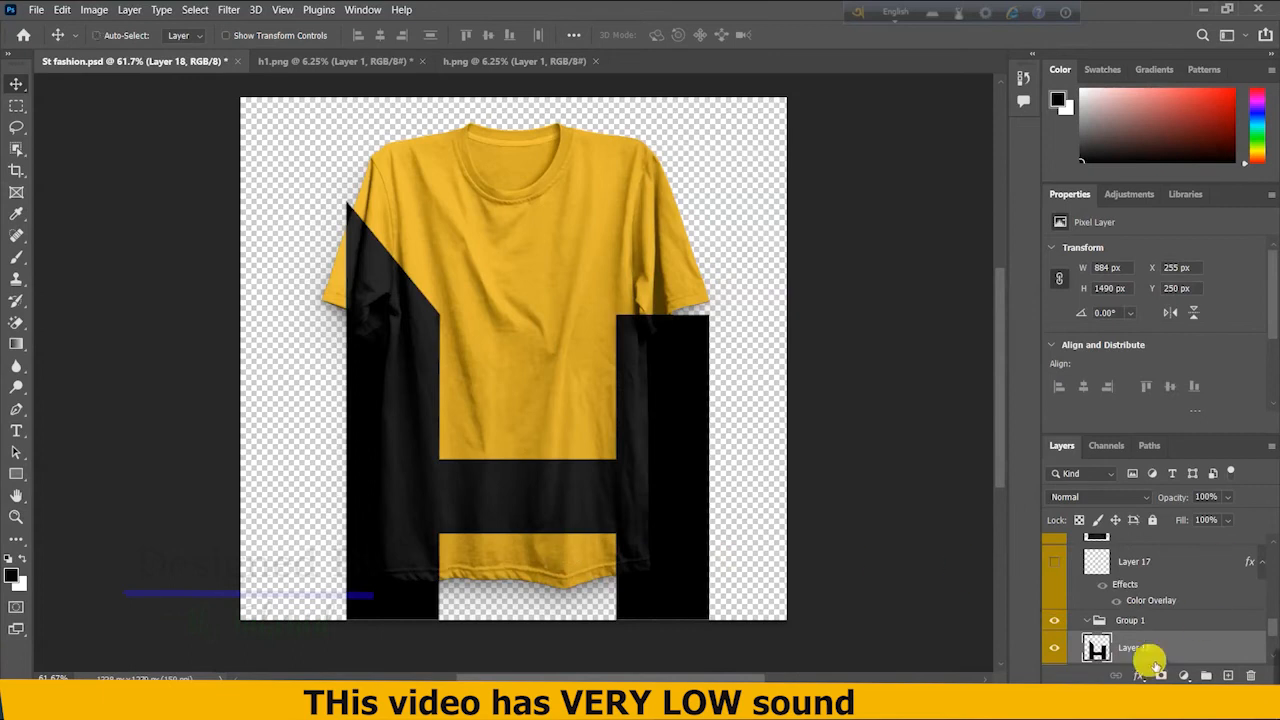
# Scale the black H down to about 63 by 106 px and place it as a small logo on the yellow shirt's upper right chest area
pyautogui.hotkey('ctrl', 't')
pyautogui.moveTo(533, 205); pyautogui.dragTo(583, 272)
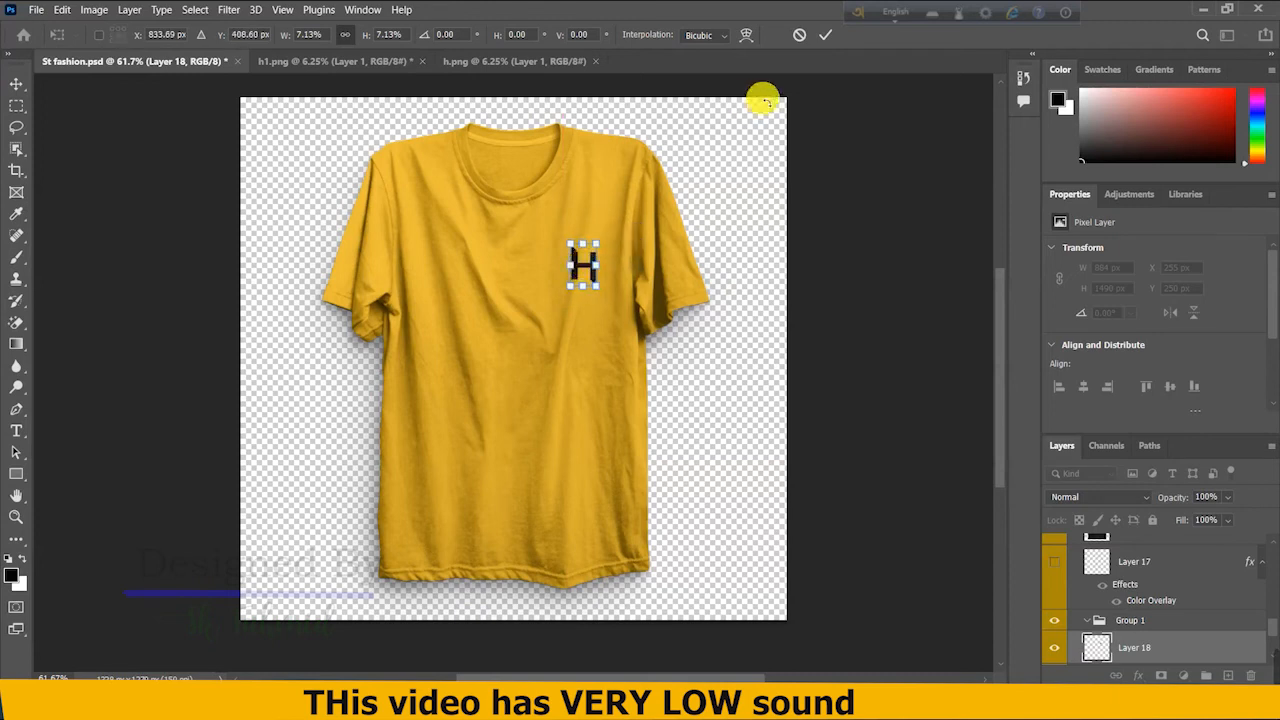
pyautogui.click(827, 35)
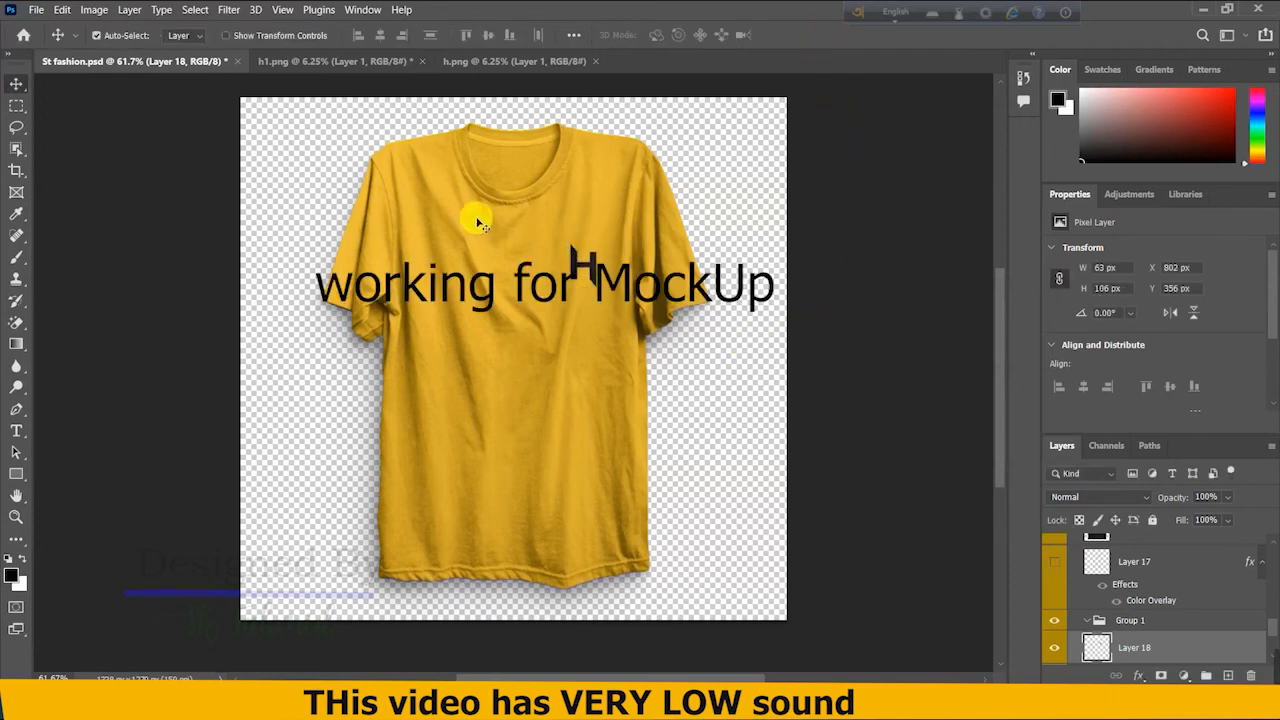
# Quick-export the yellow T-shirt mockup as a PNG named h23 in the break_2 font-love2 folder
pyautogui.click(36, 10)
pyautogui.moveTo(86, 251)
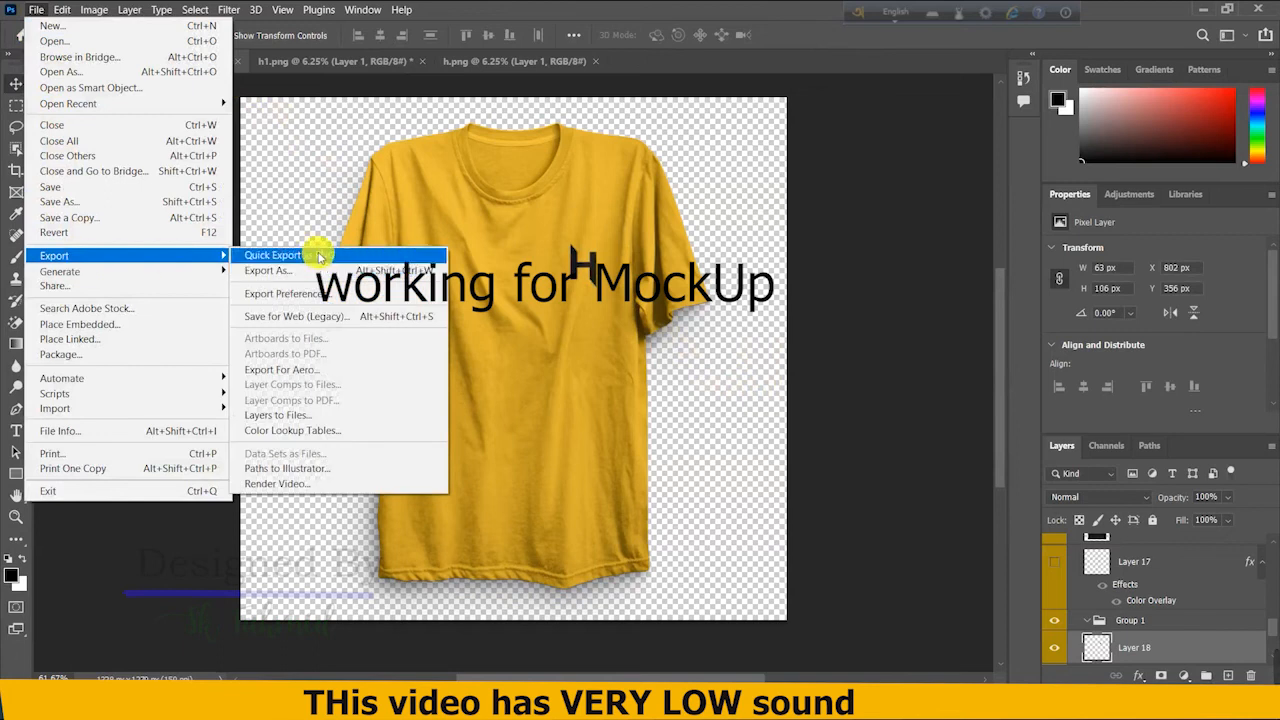
pyautogui.click(343, 251)
pyautogui.click(294, 41)
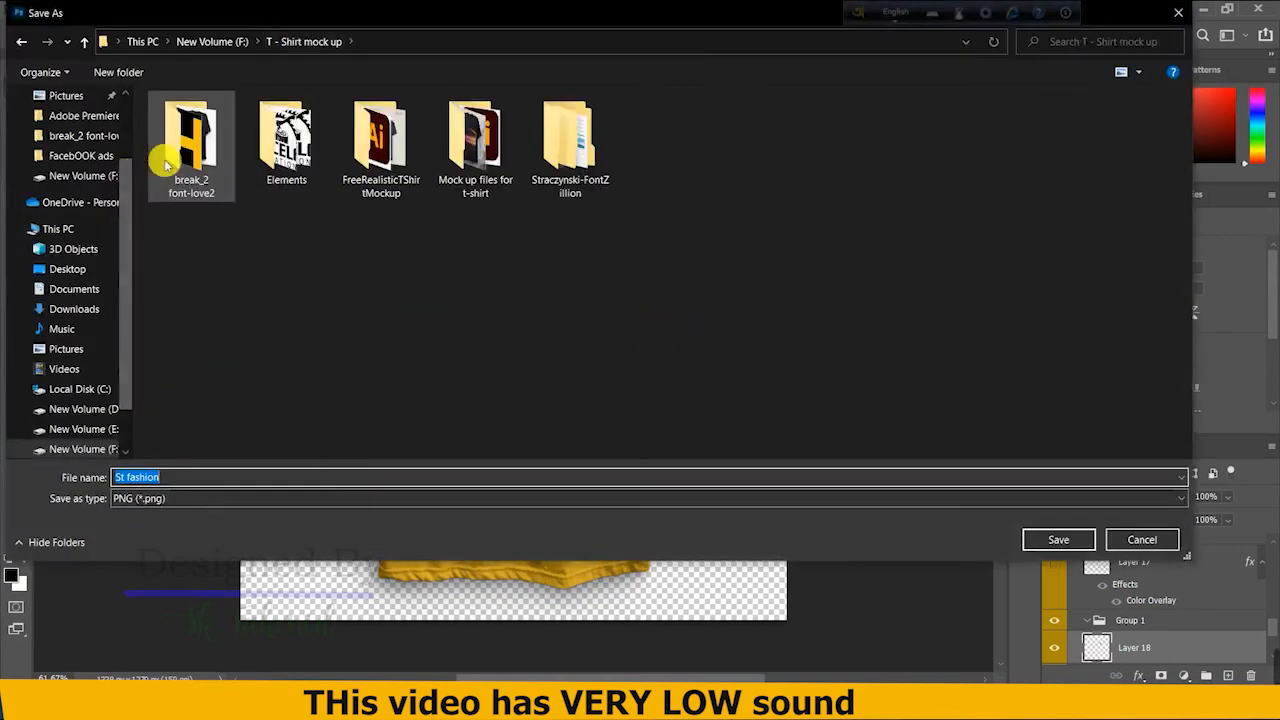
pyautogui.doubleClick(189, 130)
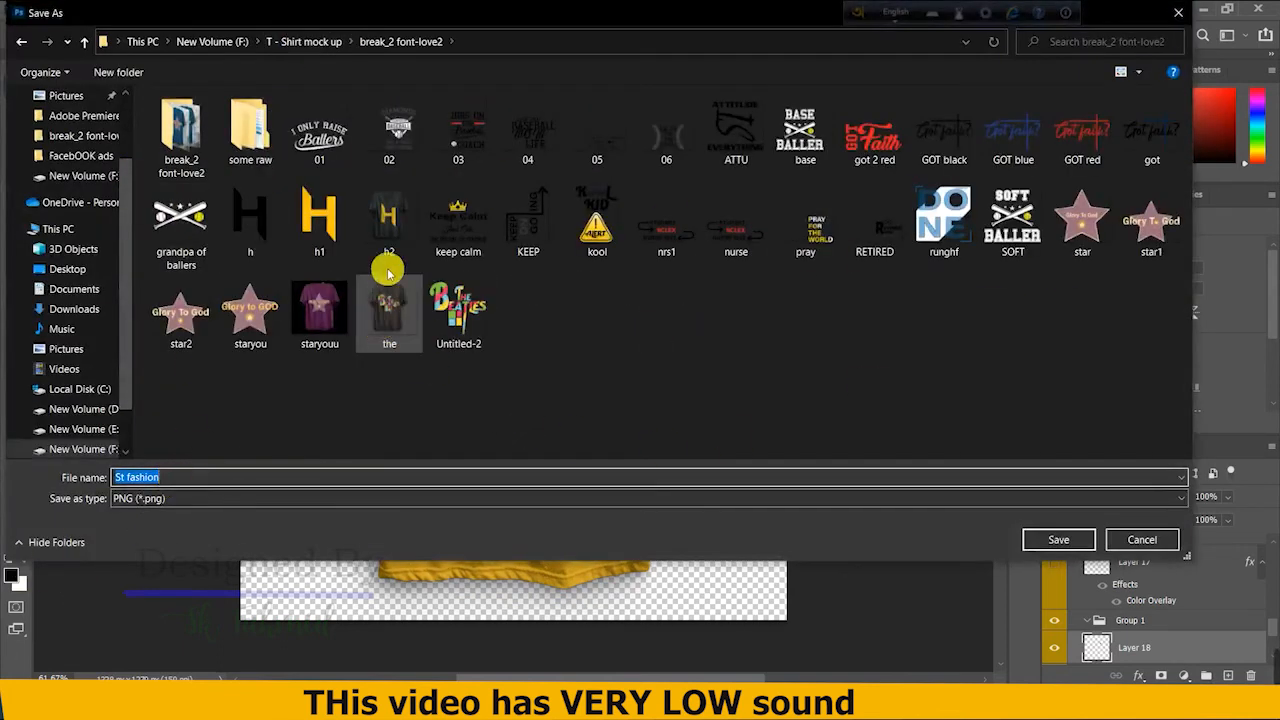
pyautogui.click(389, 220)
pyautogui.click(180, 478)
pyautogui.click(183, 477)
pyautogui.write('3')
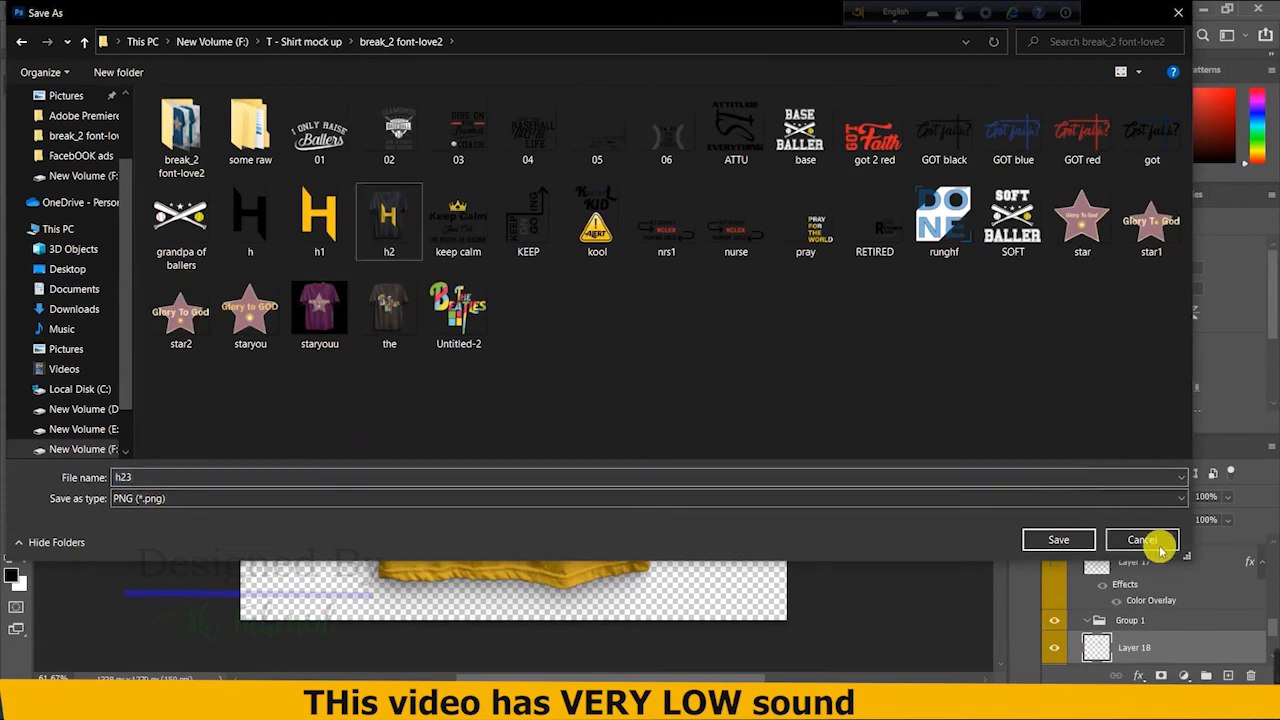
pyautogui.click(1060, 541)
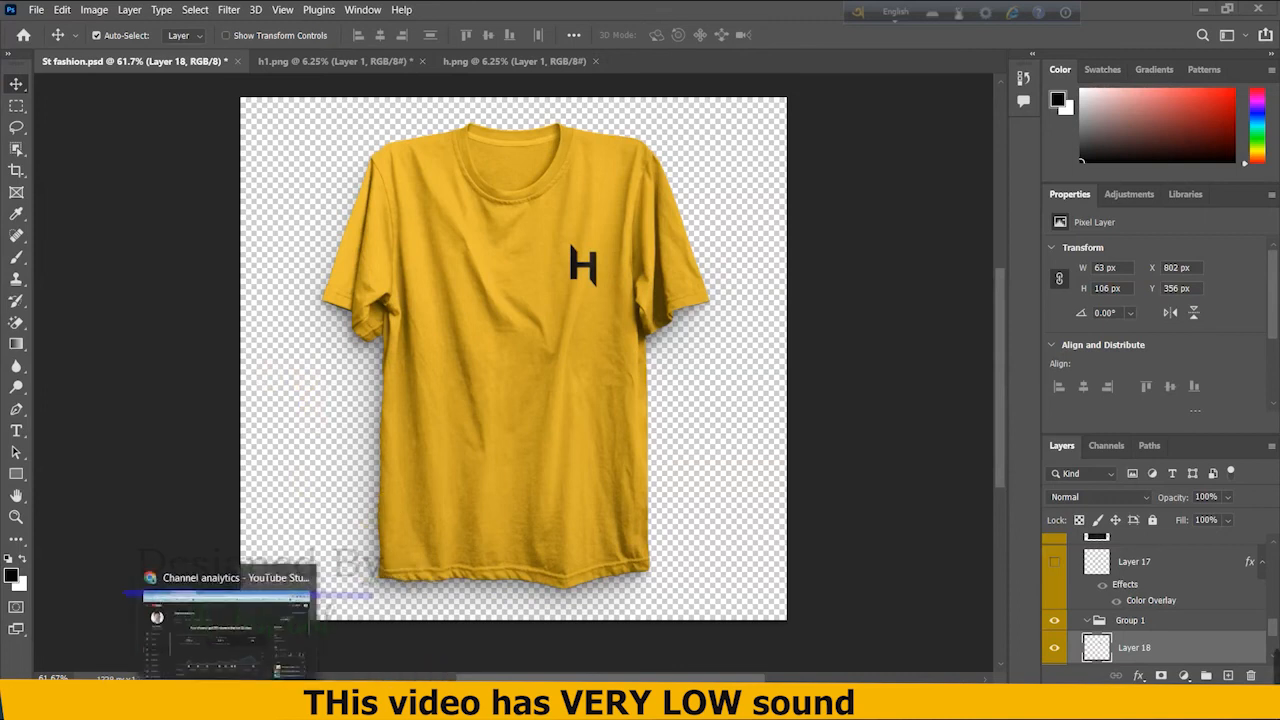
pyautogui.click(228, 700)
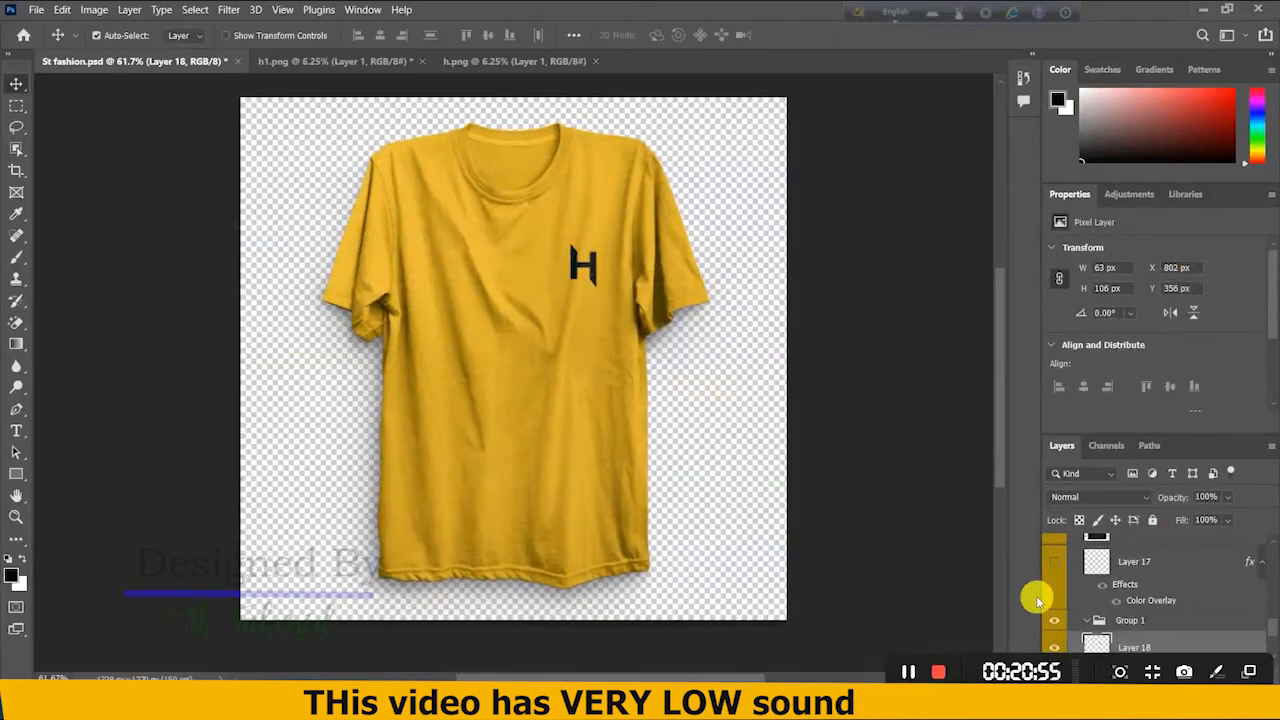
pyautogui.click(908, 670)
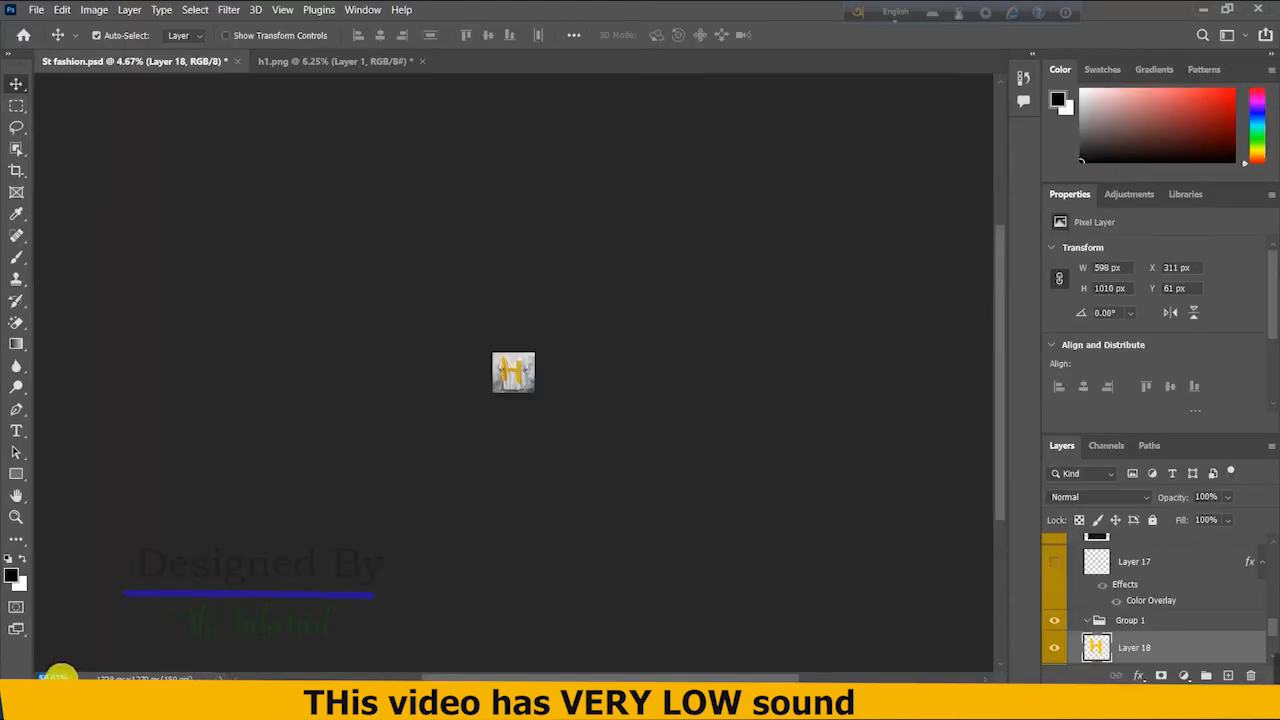
# Enlarge the view of the grey shirt mockup, scale the yellow H to about 54% and move it to the shirt's middle
pyautogui.press('Return')
pyautogui.hotkey('ctrl', 't')
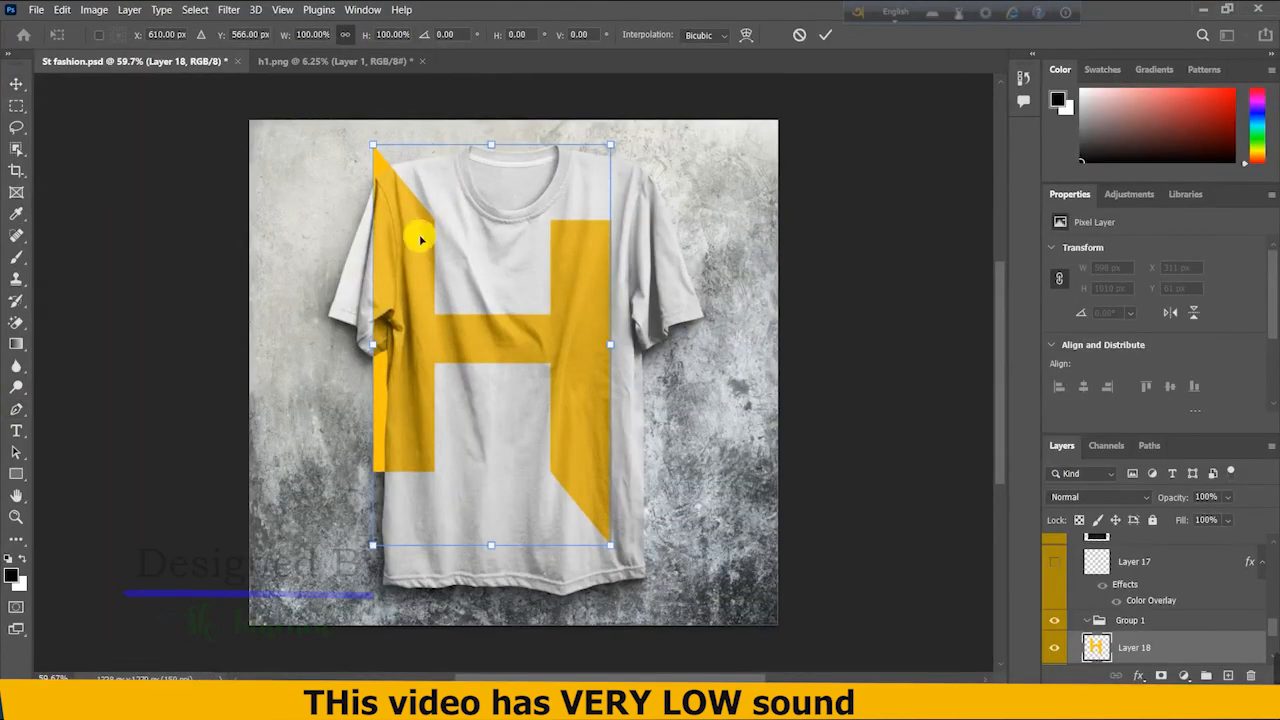
pyautogui.moveTo(491, 145); pyautogui.dragTo(490, 386)
pyautogui.moveTo(525, 449); pyautogui.dragTo(544, 340)
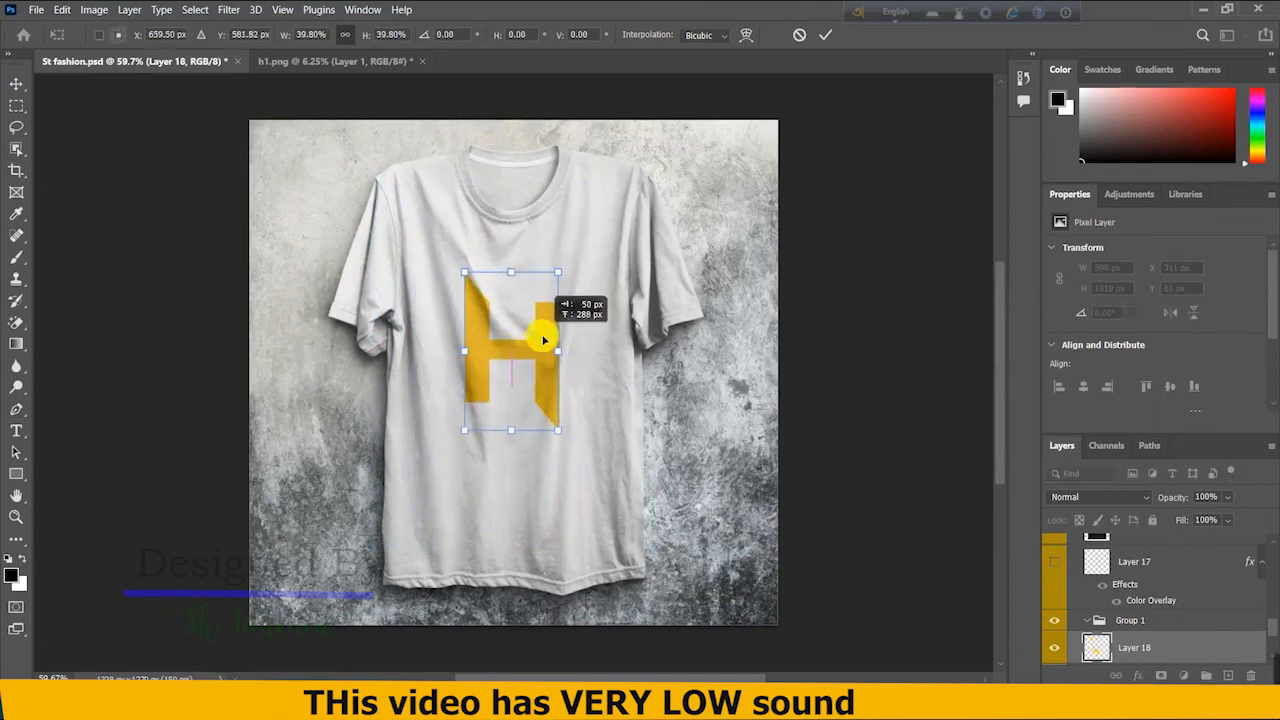
pyautogui.moveTo(511, 431); pyautogui.dragTo(517, 492)
pyautogui.moveTo(563, 386)
pyautogui.mouseDown()
pyautogui.moveTo(553, 369)
pyautogui.moveTo(566, 363)
pyautogui.moveTo(566, 414)
pyautogui.moveTo(564, 314)
pyautogui.moveTo(563, 383)
pyautogui.mouseUp()
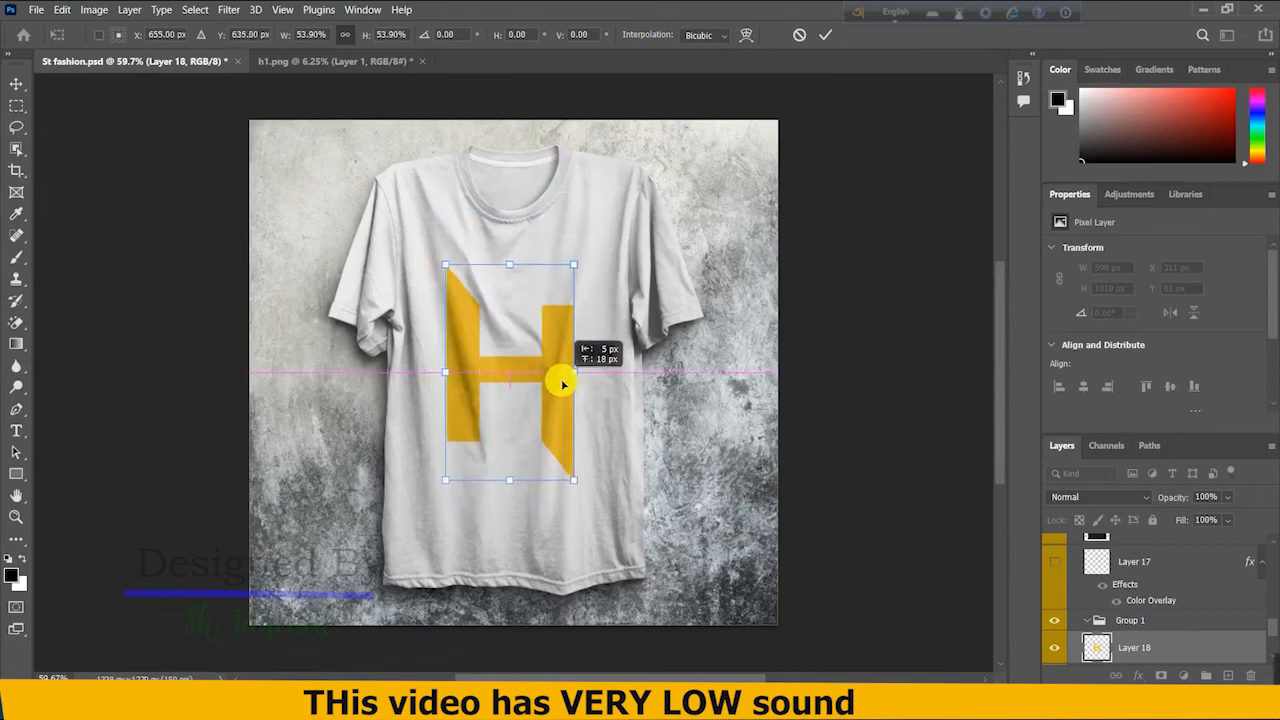
# Adjust the yellow H's size to about 334 by 565 px, recentre it on the grey shirt and apply the transform
pyautogui.moveTo(574, 265); pyautogui.dragTo(589, 244)
pyautogui.hotkey('ctrl', 'z')
pyautogui.moveTo(580, 329); pyautogui.dragTo(573, 332)
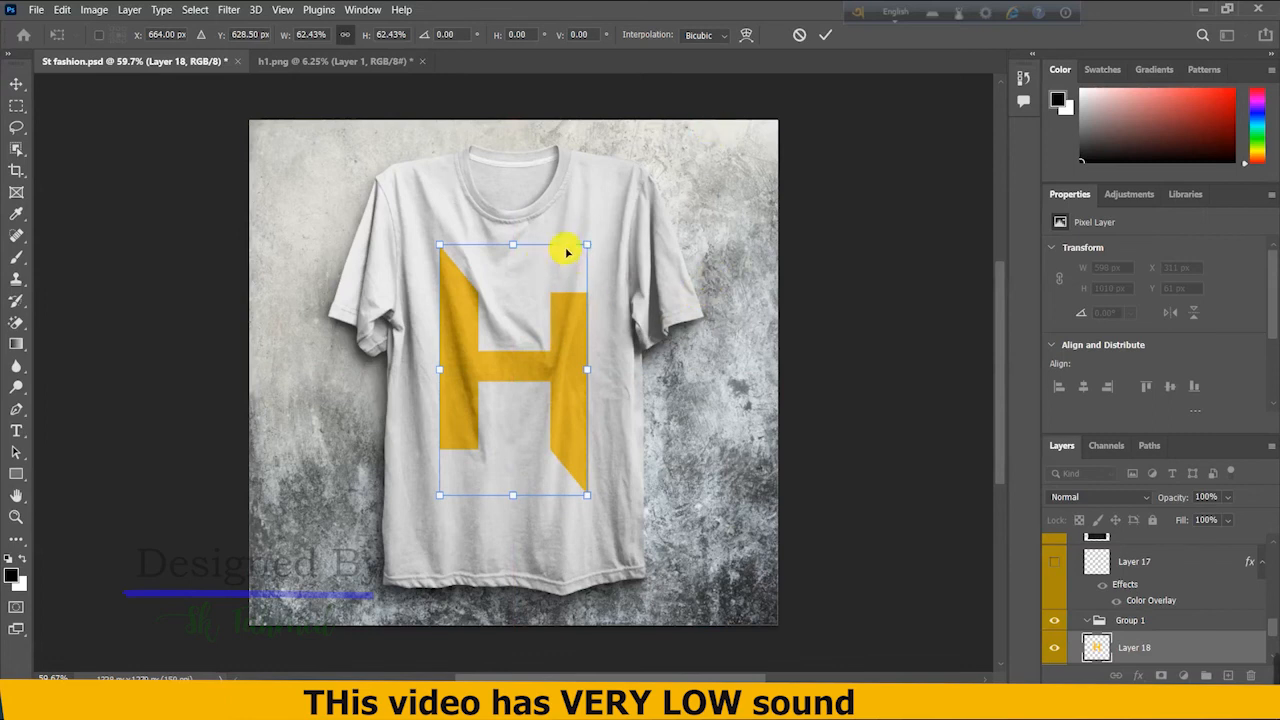
pyautogui.moveTo(588, 248); pyautogui.dragTo(577, 275)
pyautogui.moveTo(567, 336); pyautogui.dragTo(573, 323)
pyautogui.click(830, 44)
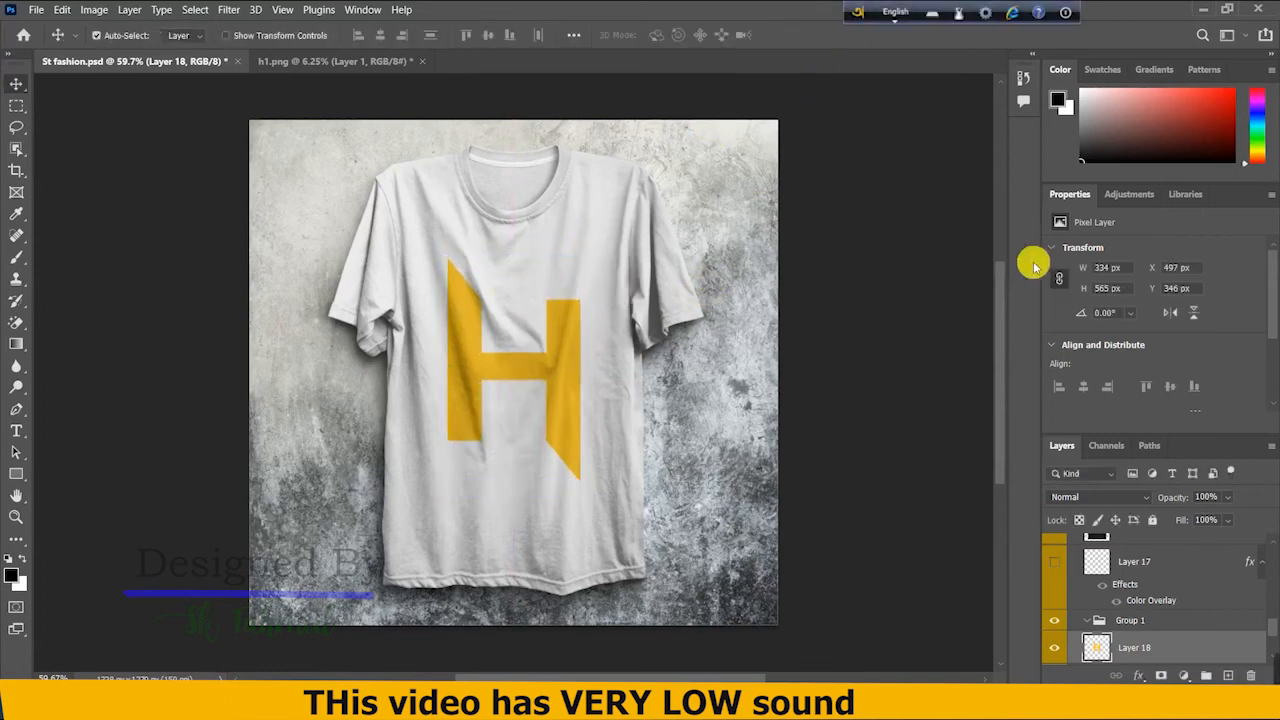
# Recolour the grey shirt by setting its Change Color fill to a near-black with a blue tint, hue 208°
pyautogui.scroll(-4, 1110, 590)
pyautogui.doubleClick(1108, 572)
pyautogui.click(875, 468)
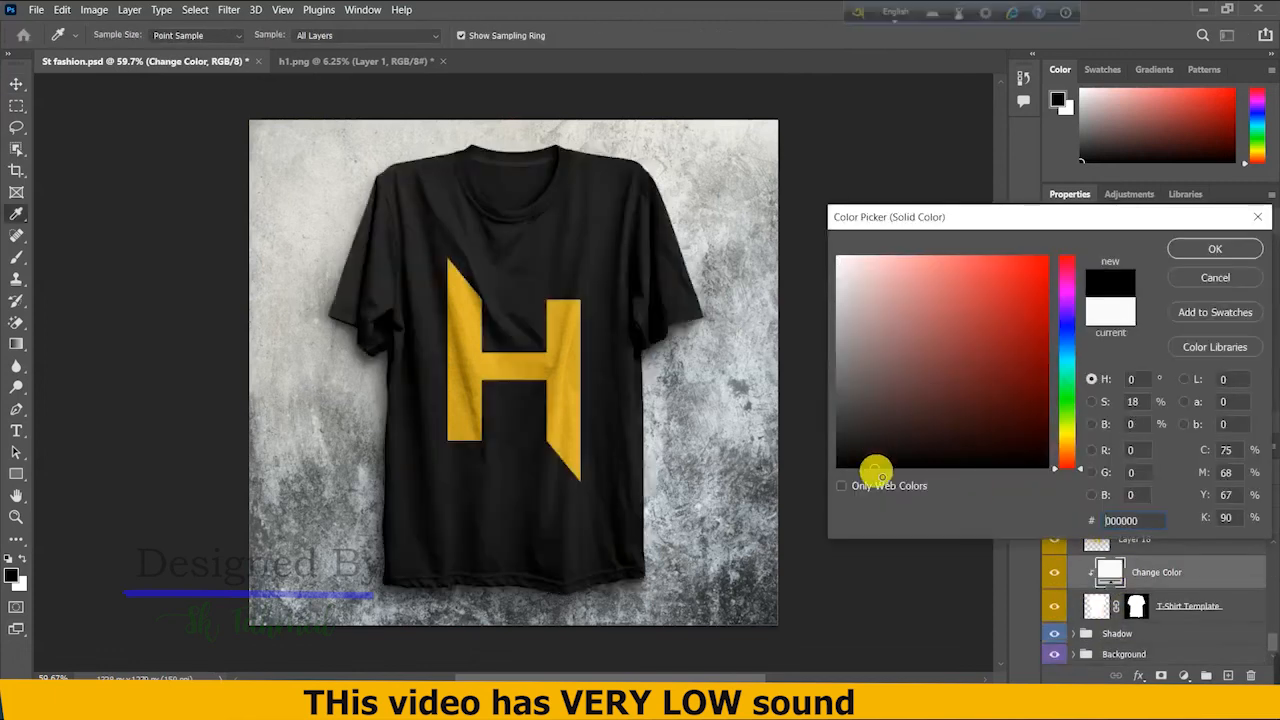
pyautogui.click(900, 468)
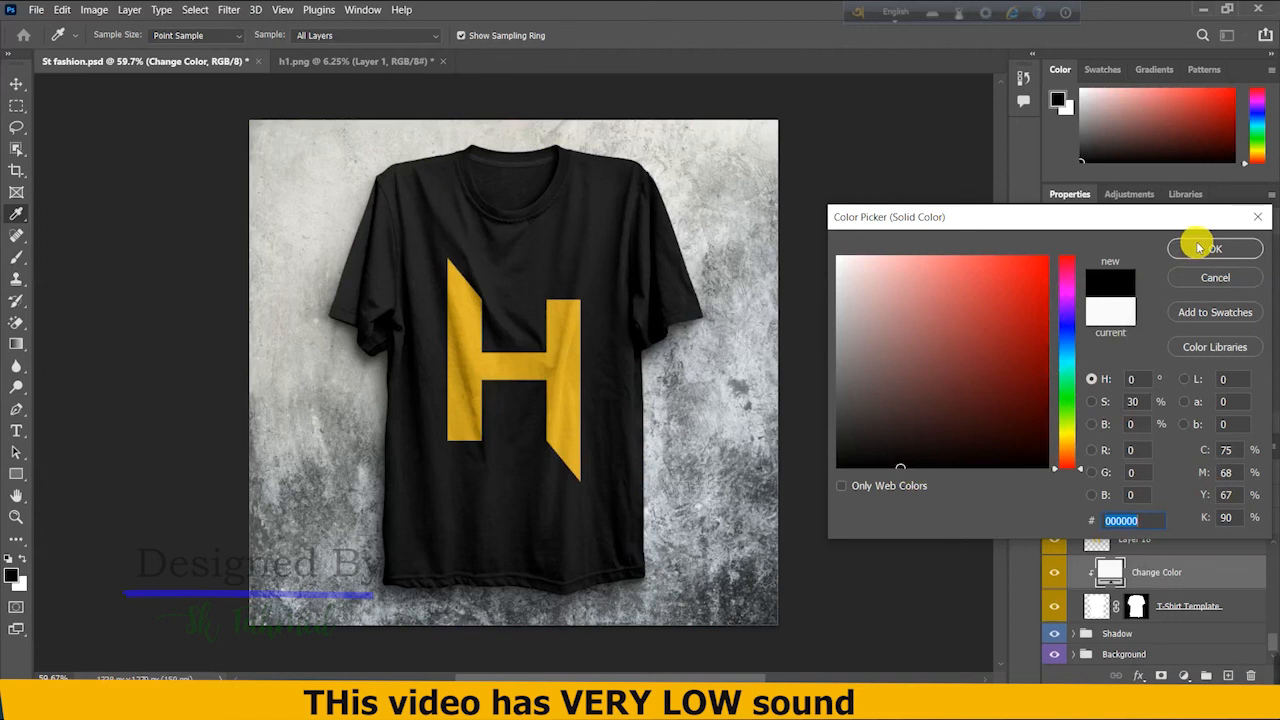
pyautogui.click(895, 445)
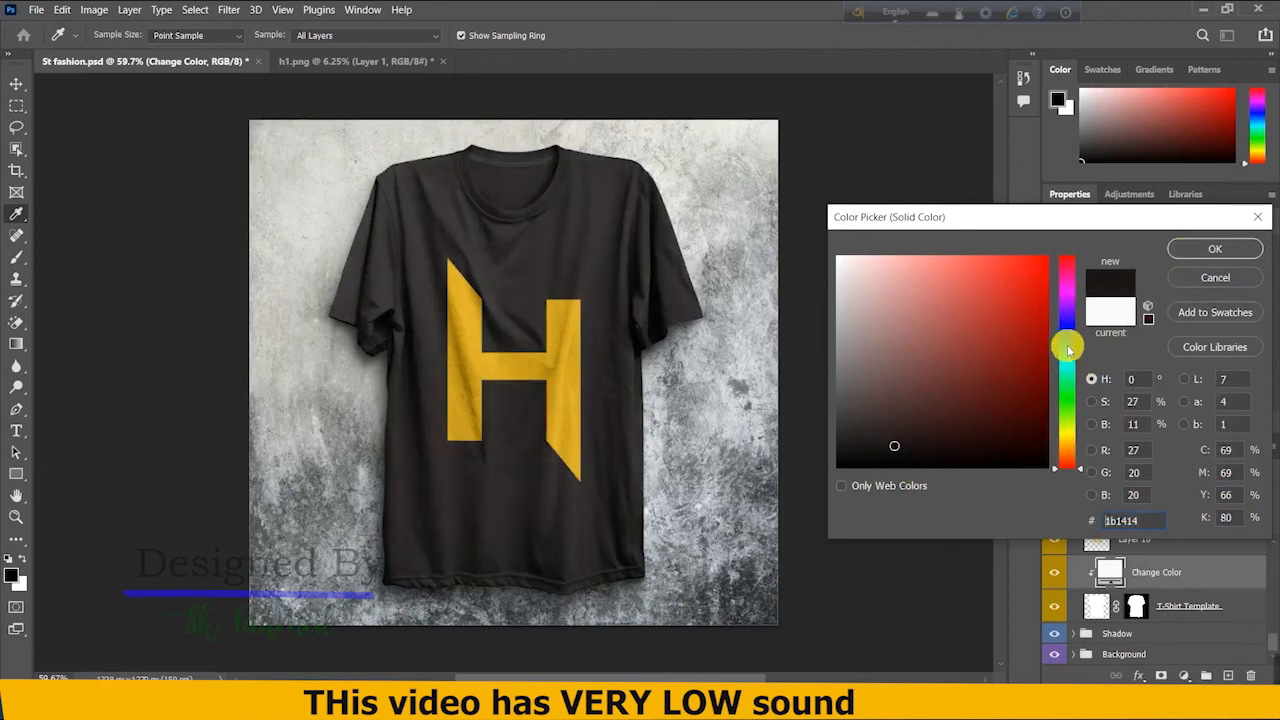
pyautogui.click(1068, 347)
pyautogui.click(1215, 280)
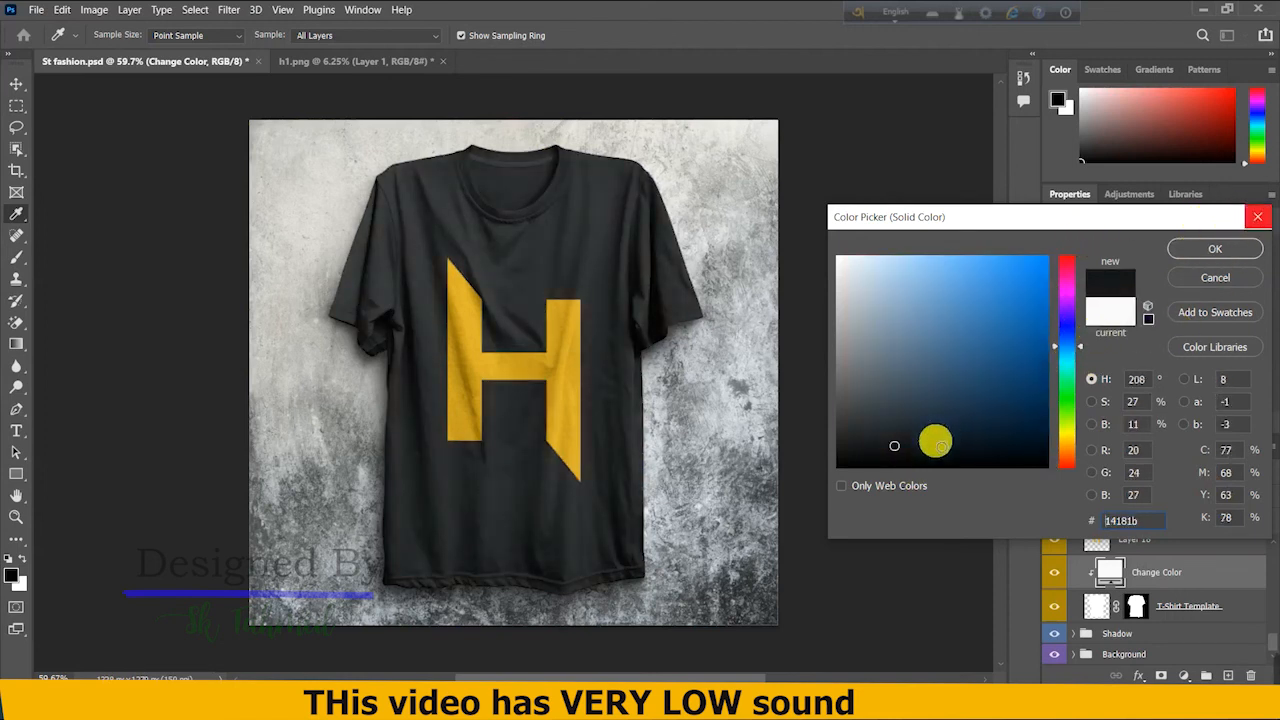
pyautogui.click(887, 449)
pyautogui.click(1212, 250)
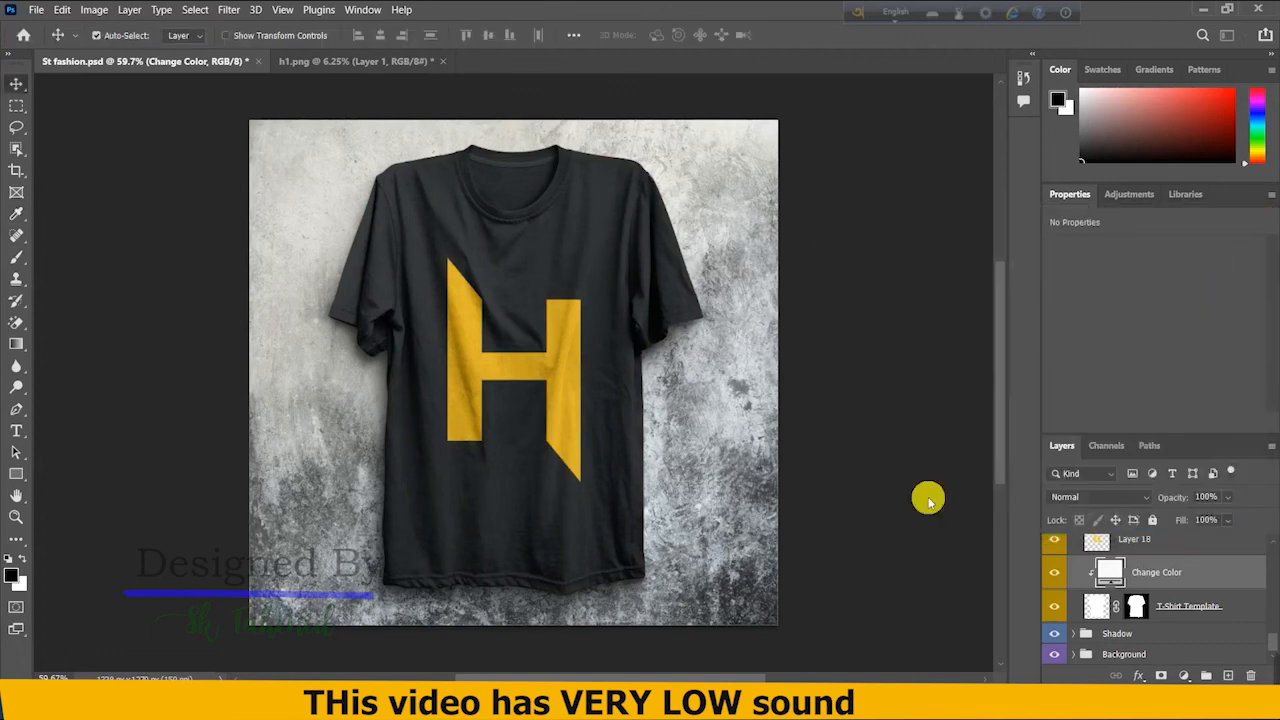
# Start exporting the dark T-shirt mockup with the large yellow H as an image
pyautogui.click(36, 9)
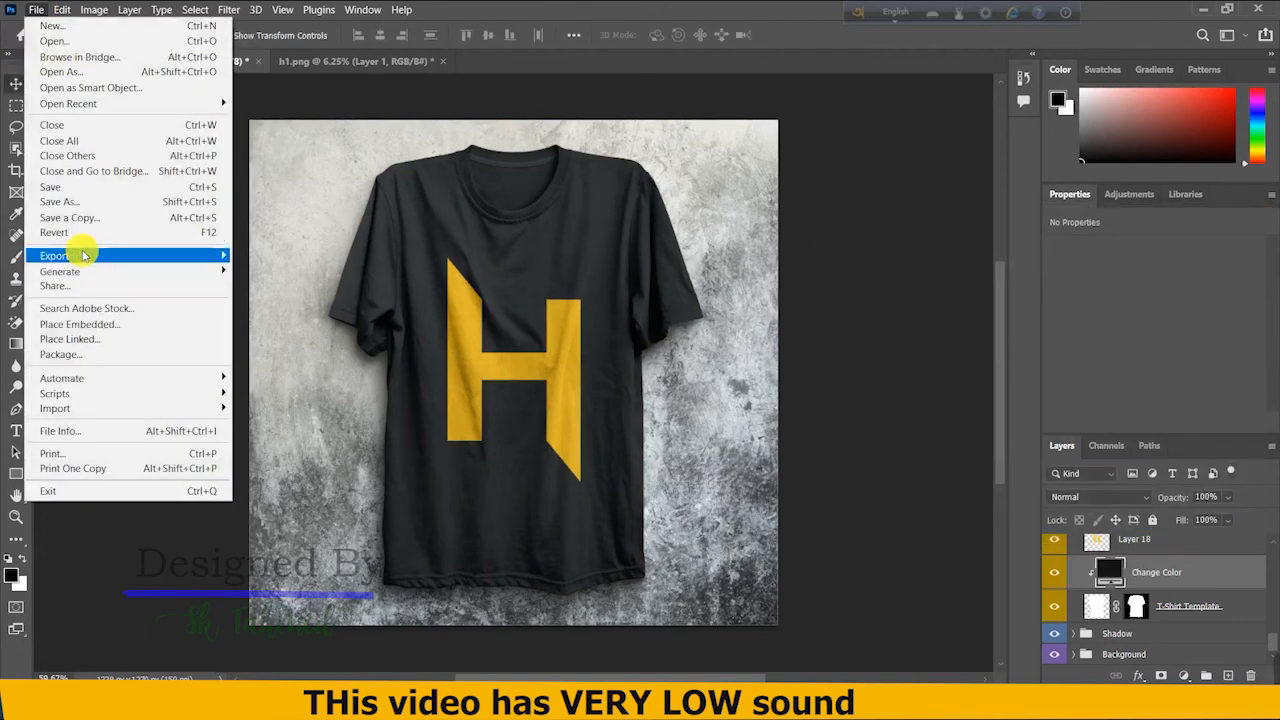
pyautogui.moveTo(229, 251)
pyautogui.click(286, 266)
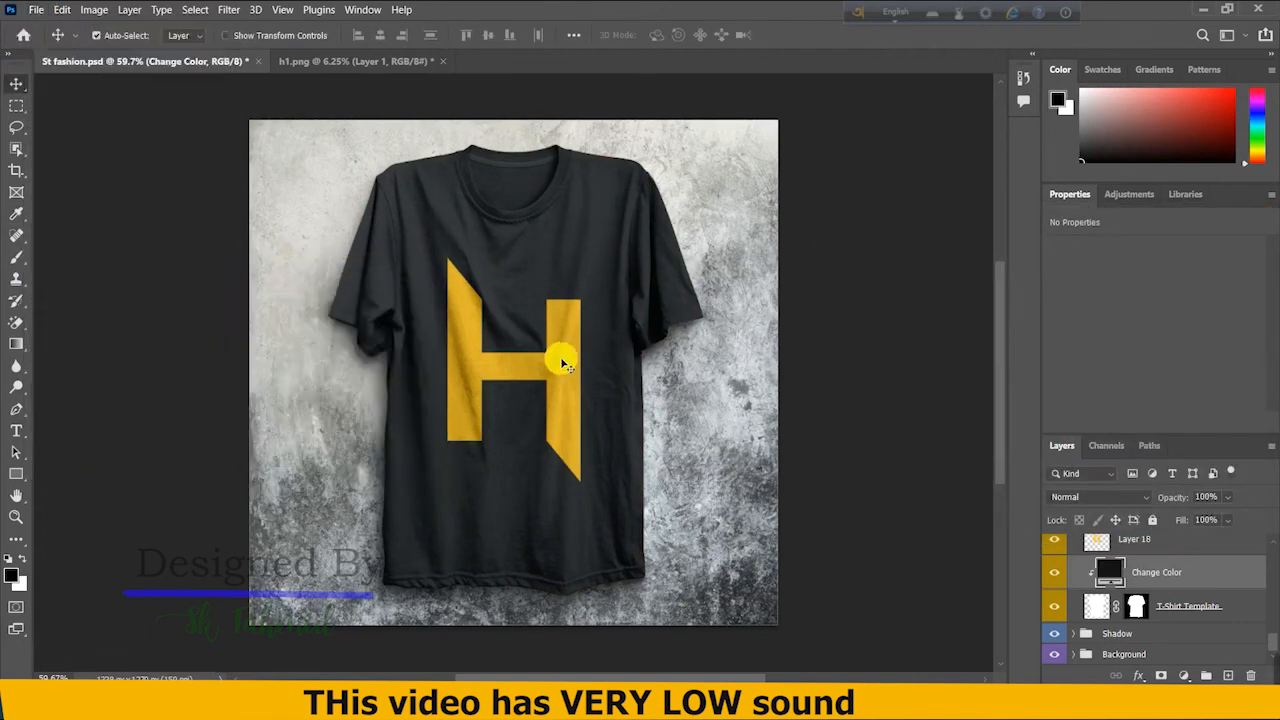
pyautogui.moveTo(1215, 678)
pyautogui.click(915, 672)
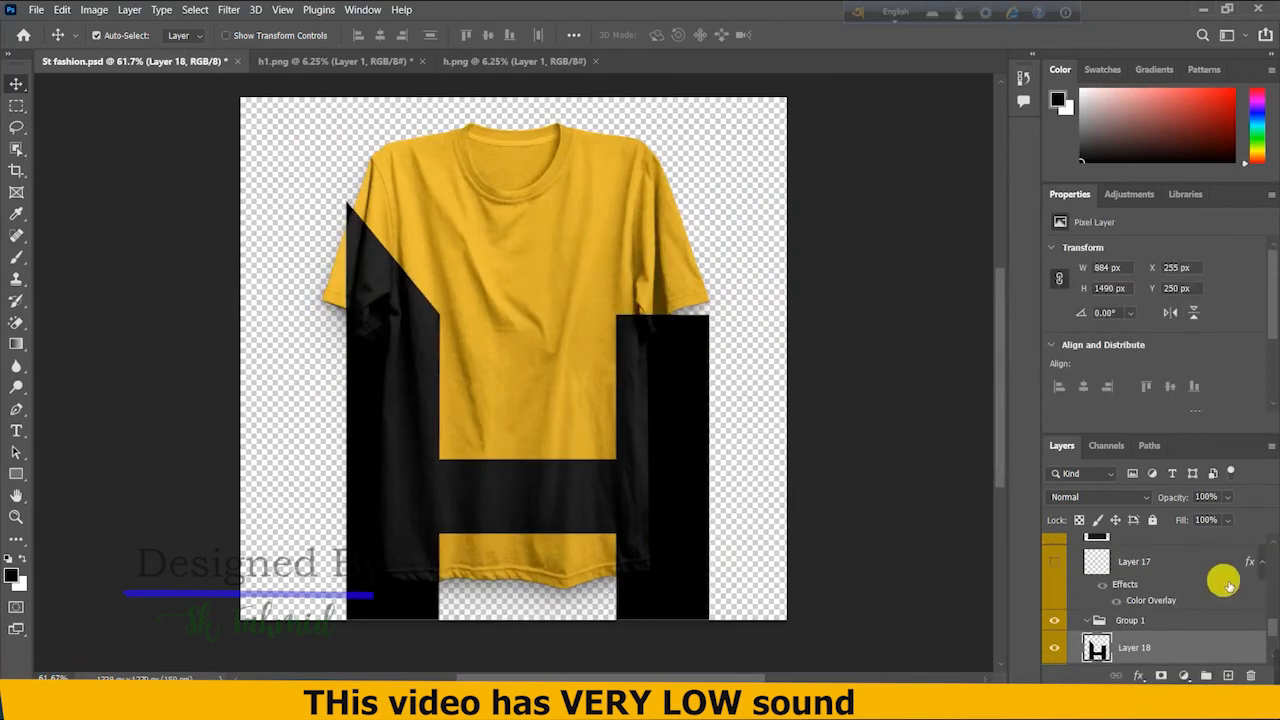
# Shrink the oversized black H to about 63 by 106 px and position it as a chest logo on the yellow shirt
pyautogui.hotkey('ctrl', 't')
pyautogui.moveTo(528, 201); pyautogui.dragTo(530, 458)
pyautogui.moveTo(476, 508); pyautogui.dragTo(605, 307)
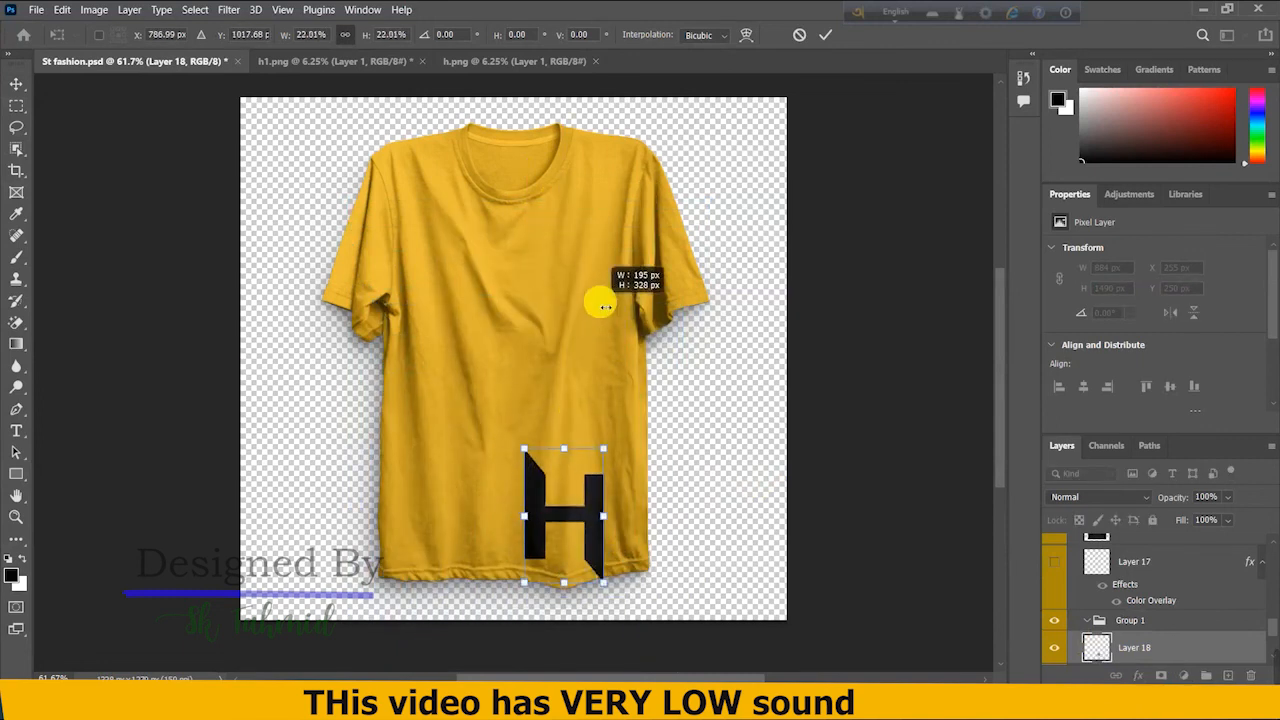
pyautogui.moveTo(562, 449); pyautogui.dragTo(586, 269)
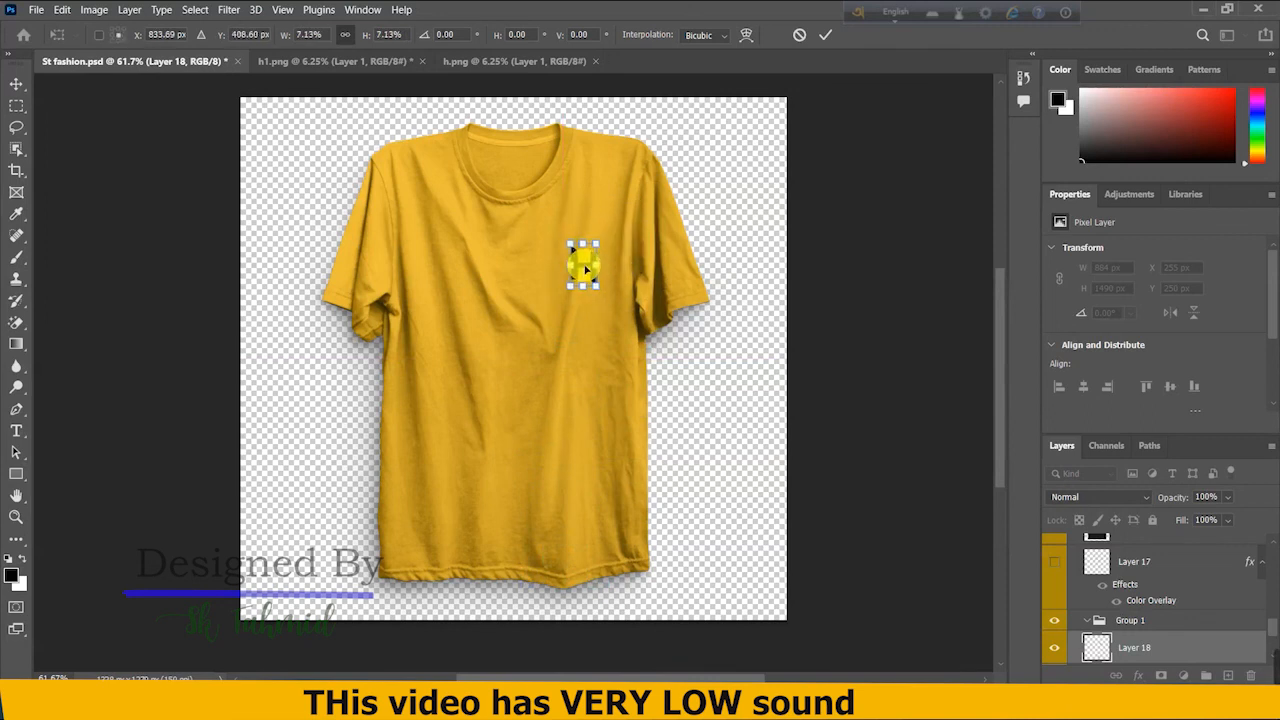
pyautogui.click(826, 35)
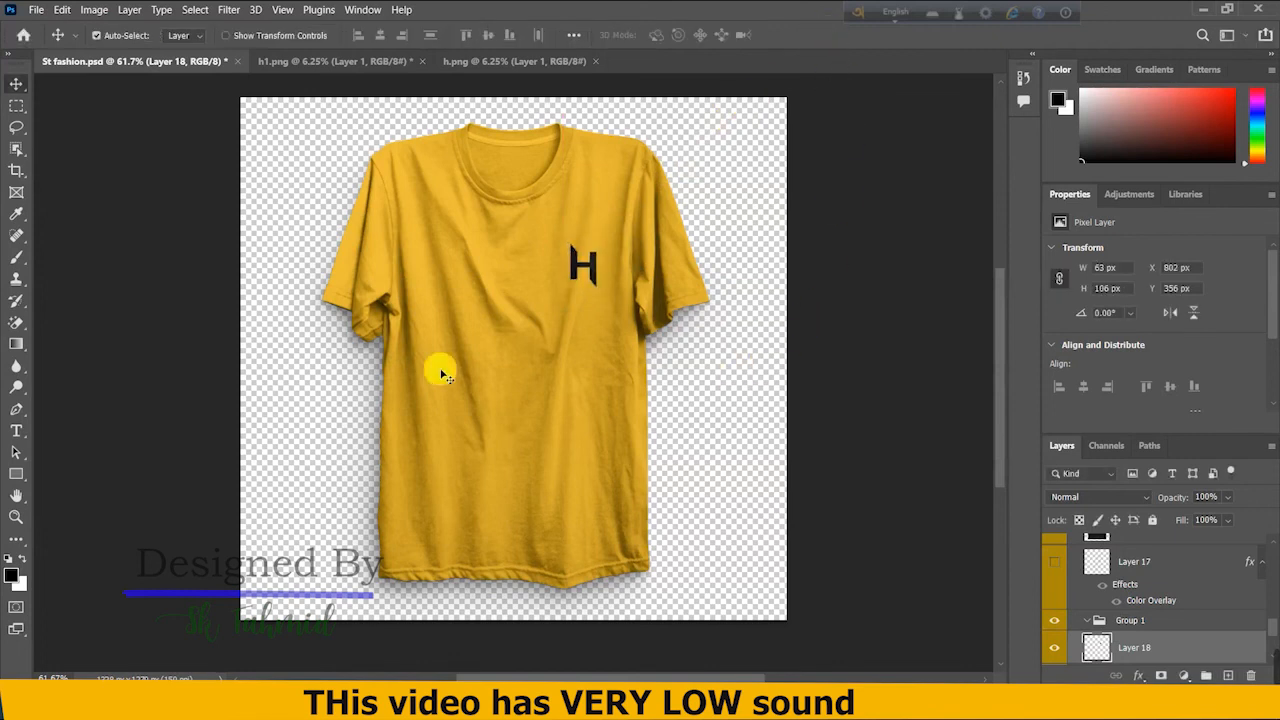
# Quick-export the yellow shirt with the small black H as a PNG named h23 into the break_2 font-love2 folder
pyautogui.click(37, 10)
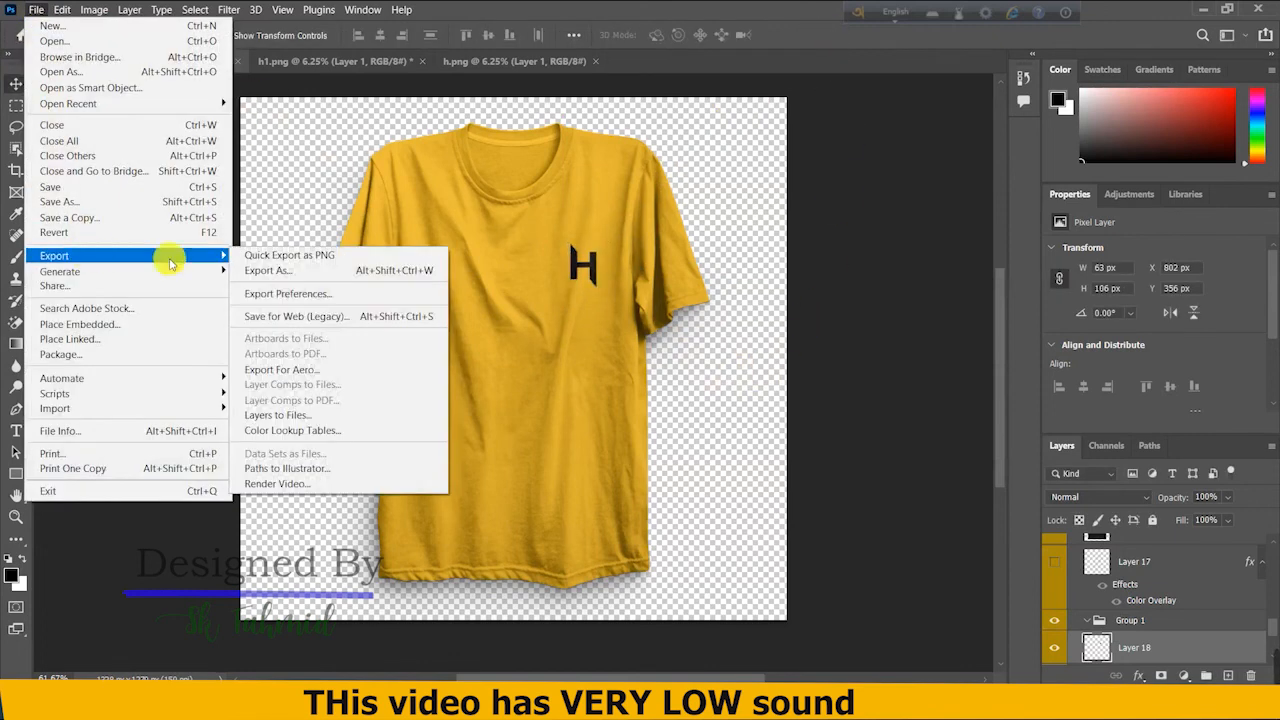
pyautogui.click(290, 251)
pyautogui.click(300, 41)
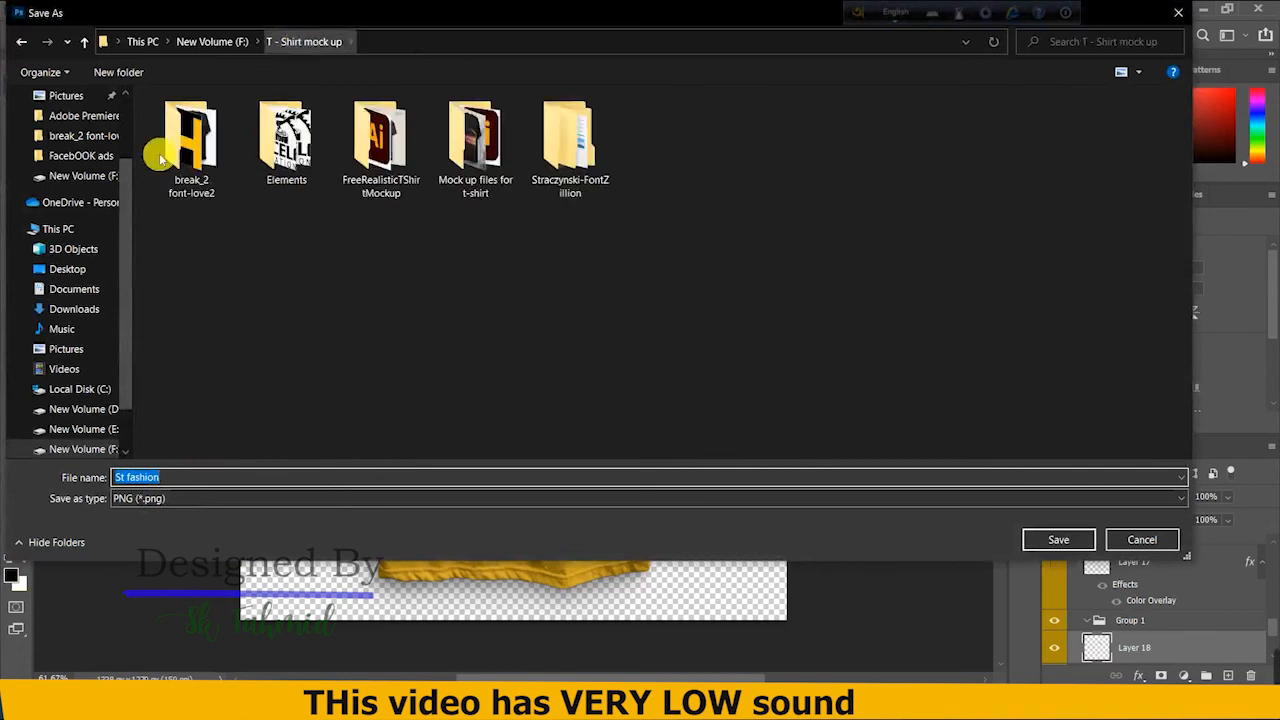
pyautogui.doubleClick(186, 130)
pyautogui.click(173, 482)
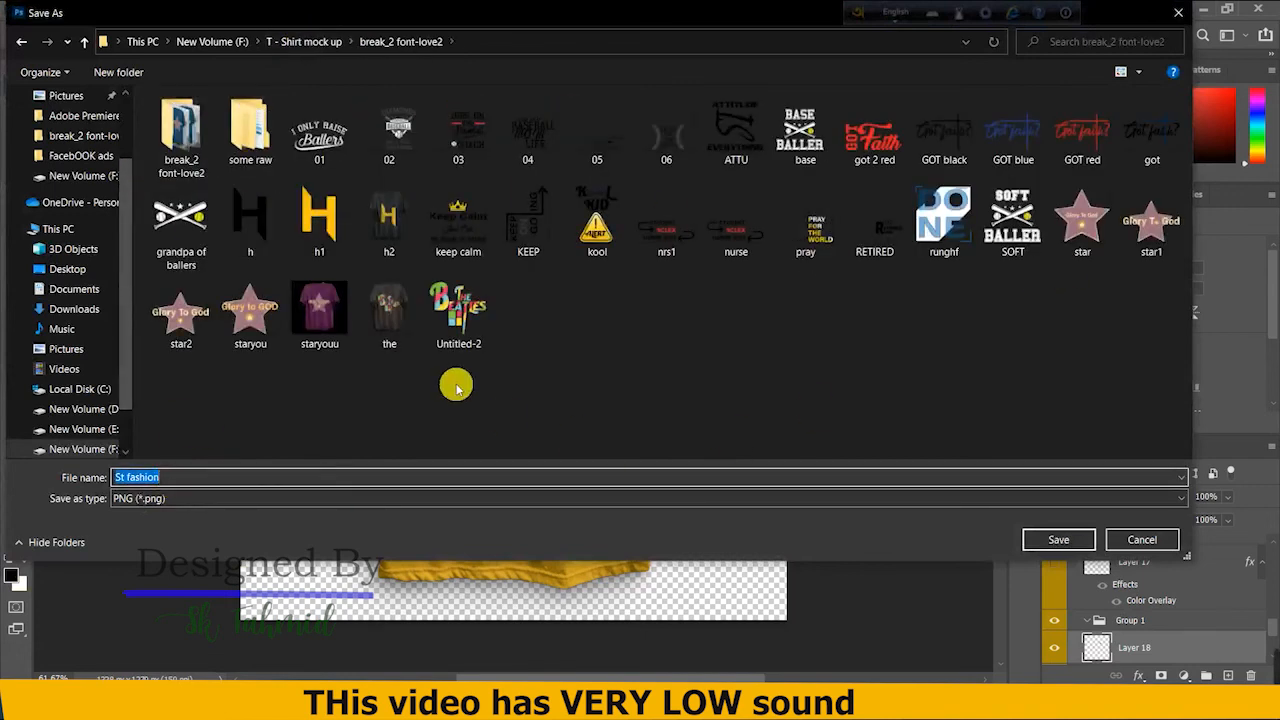
pyautogui.click(389, 215)
pyautogui.click(157, 480)
pyautogui.write('3')
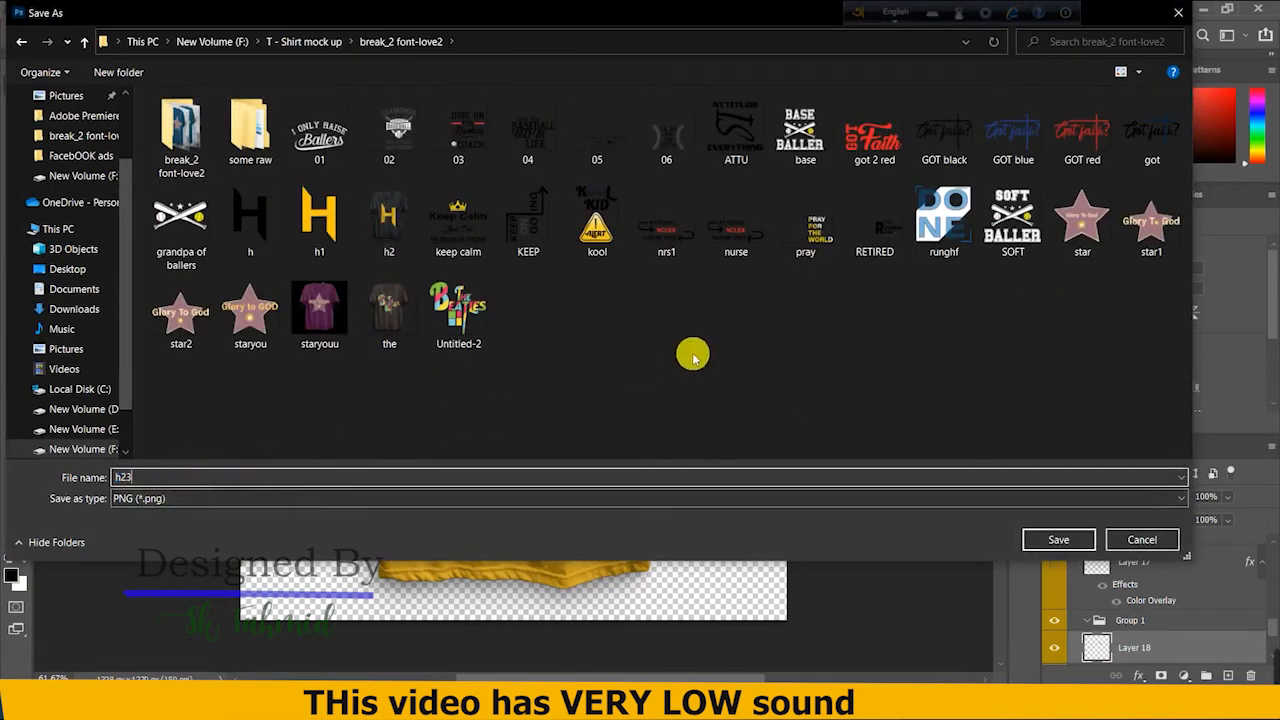
pyautogui.click(1060, 538)
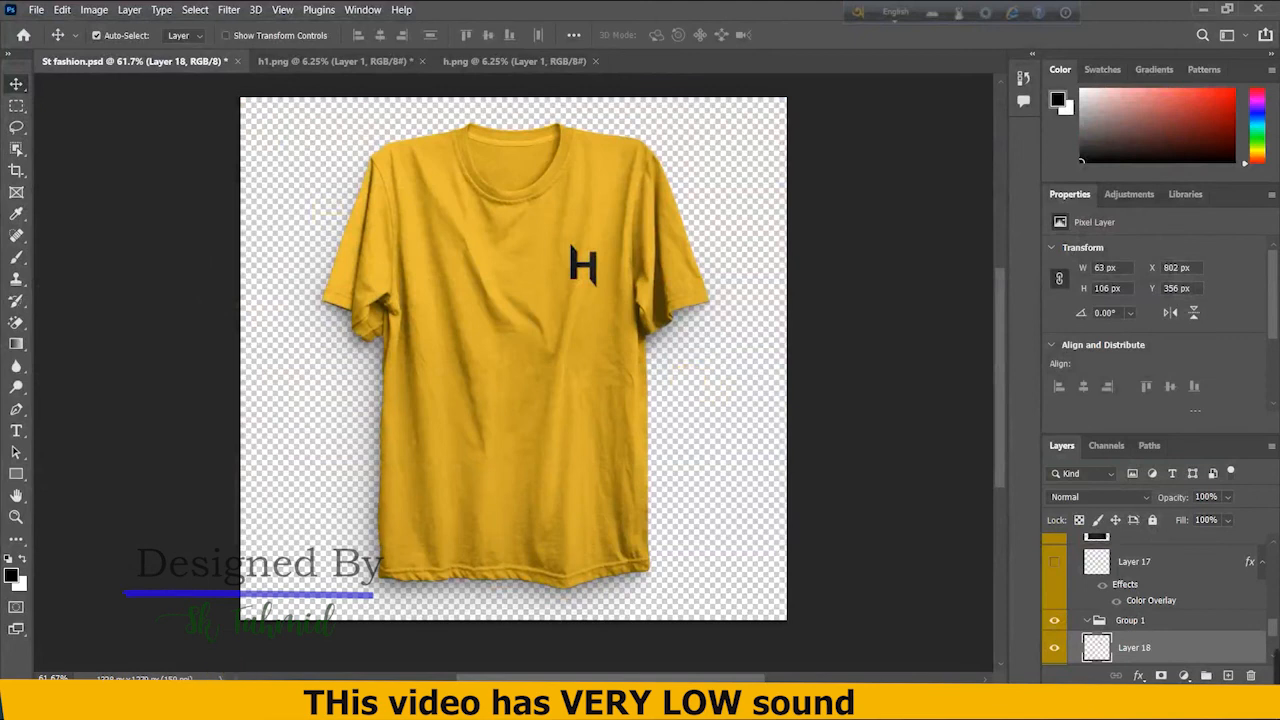